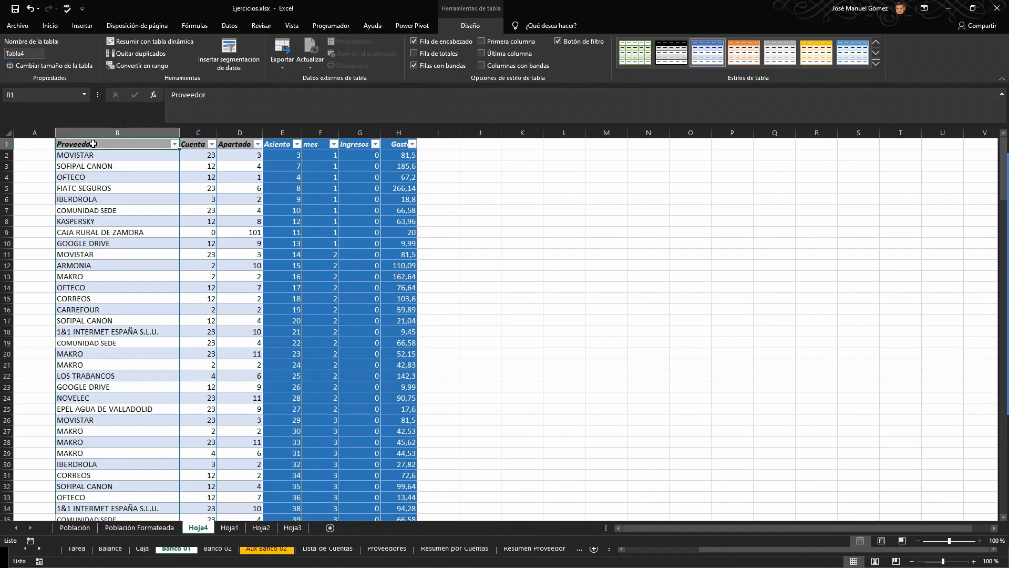
# Step: Examine the extent of the expense table and its Proveedor, Cuenta, Apartado, Asiento and mes columns
pyautogui.hotkey('ctrl', 'Down')
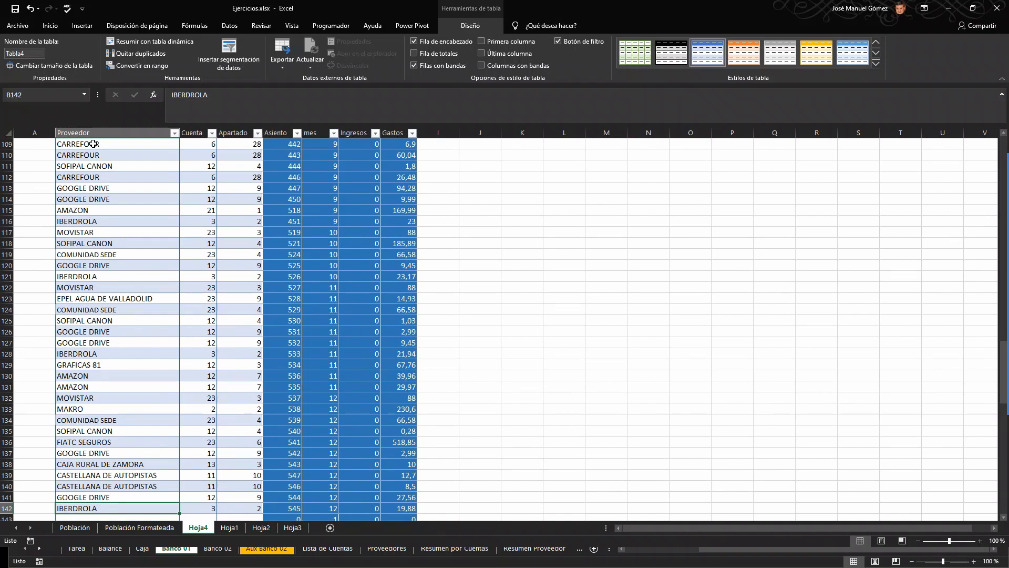
pyautogui.hotkey('ctrl', 'Up')
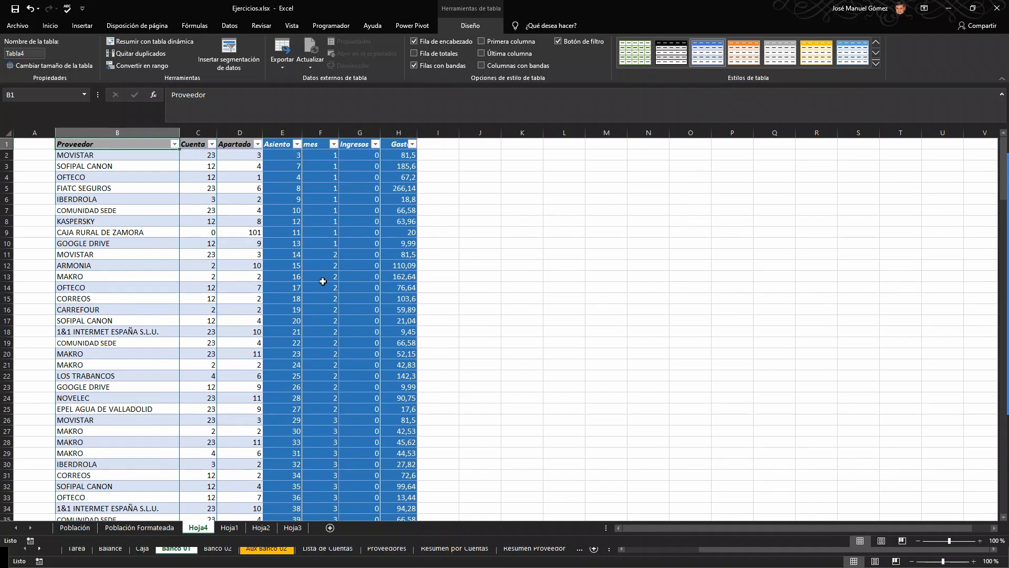
pyautogui.click(331, 154)
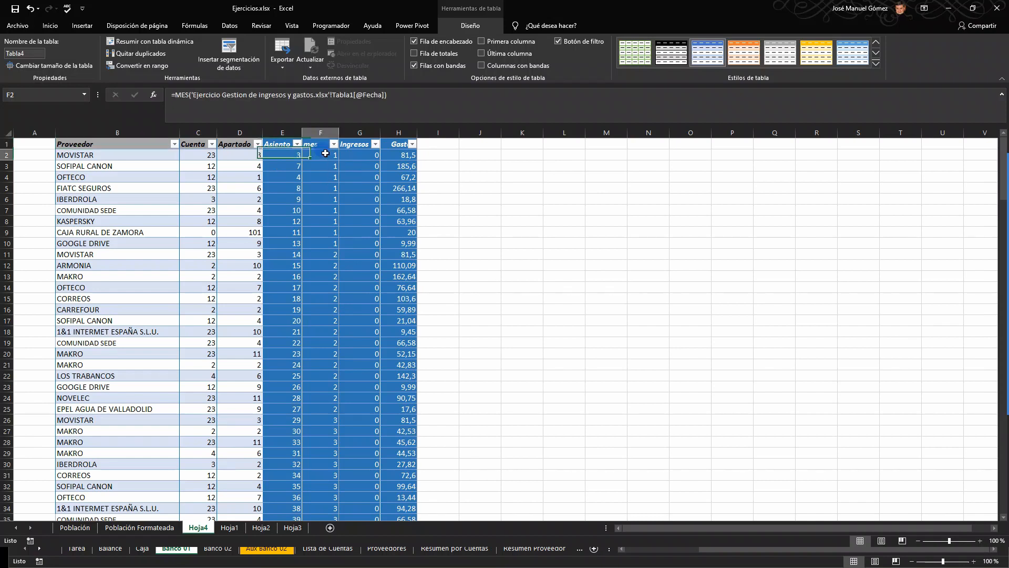
pyautogui.click(283, 156)
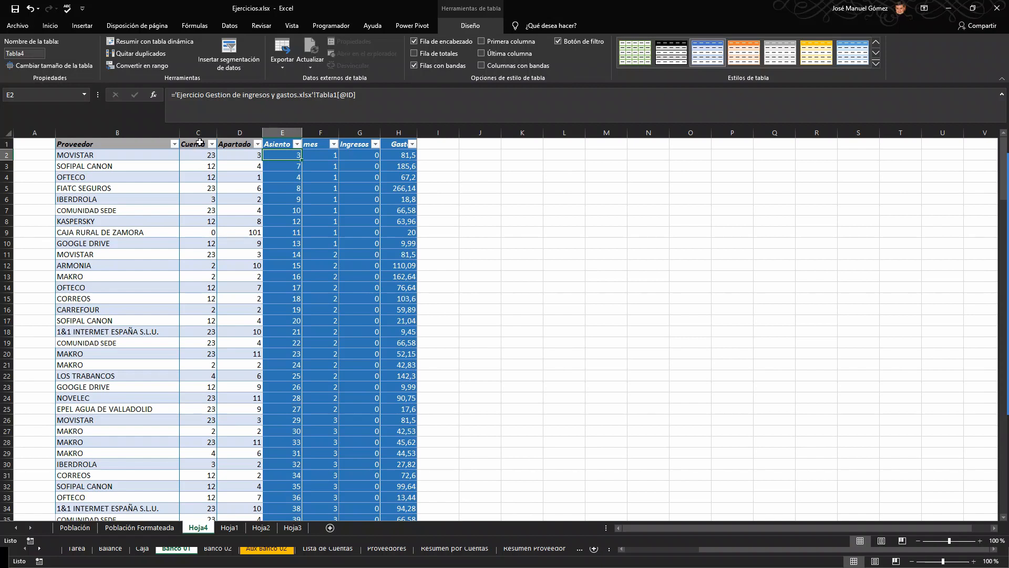
pyautogui.click(232, 143)
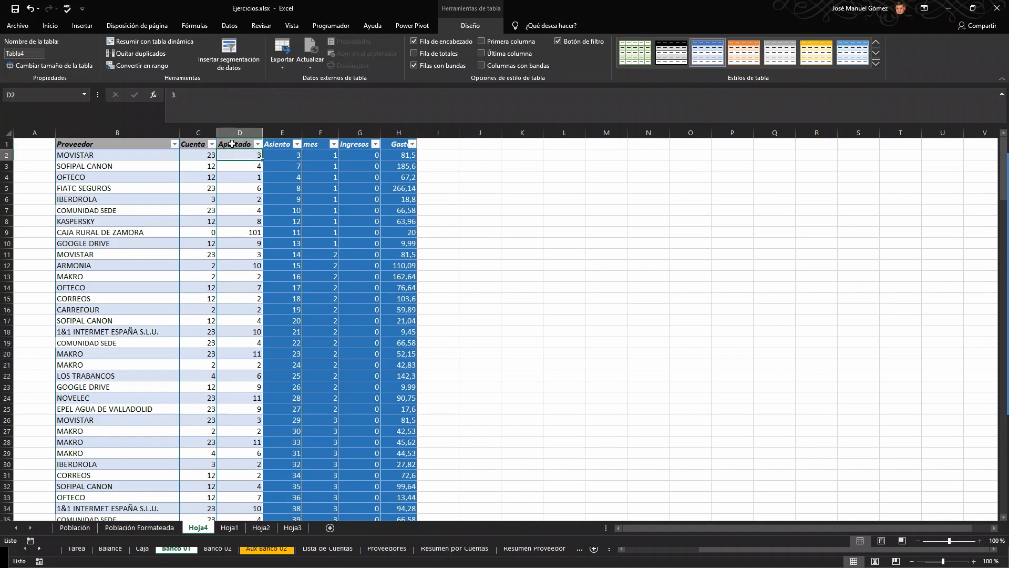
pyautogui.click(231, 143)
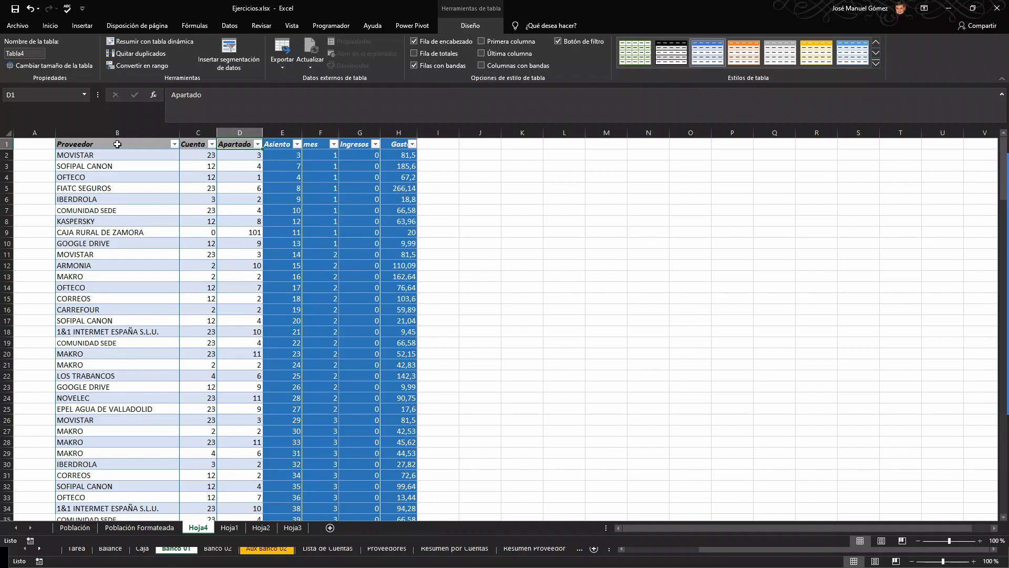
pyautogui.click(115, 143)
pyautogui.click(199, 143)
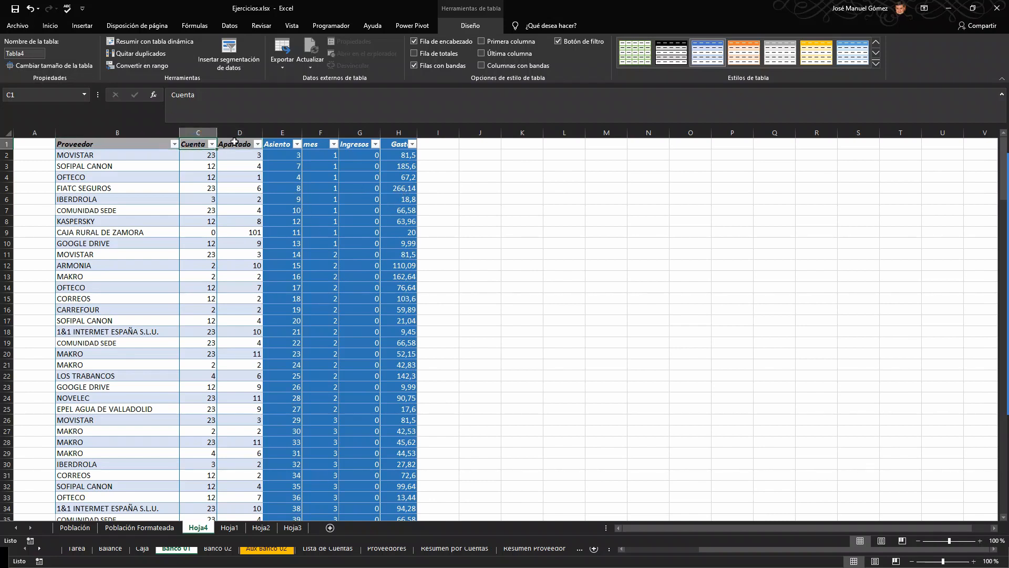
pyautogui.click(235, 141)
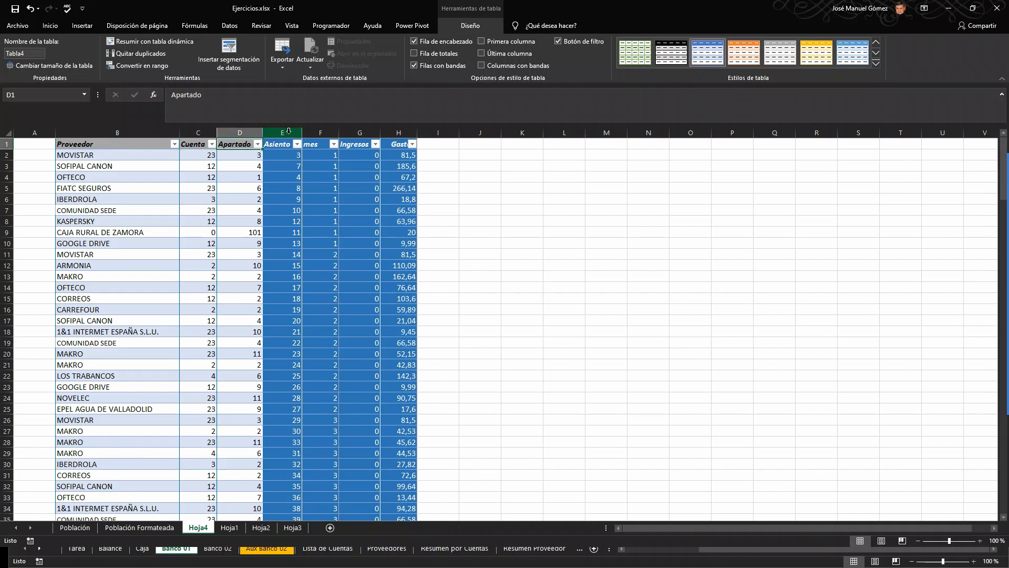
# Step: Delete the Asiento and mes columns from the table
pyautogui.moveTo(287, 132); pyautogui.dragTo(313, 132)
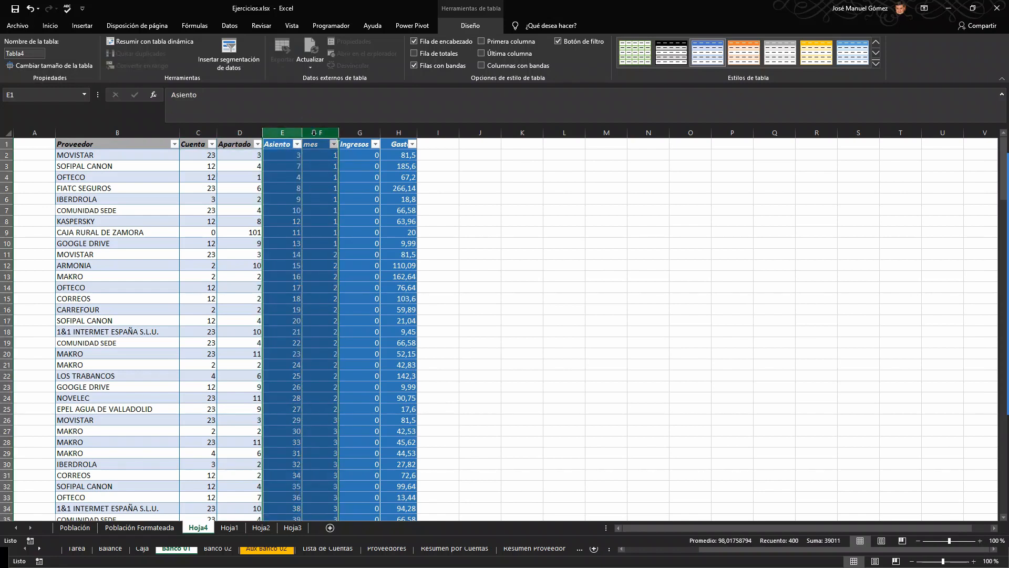
pyautogui.hotkey('ctrl', '-')
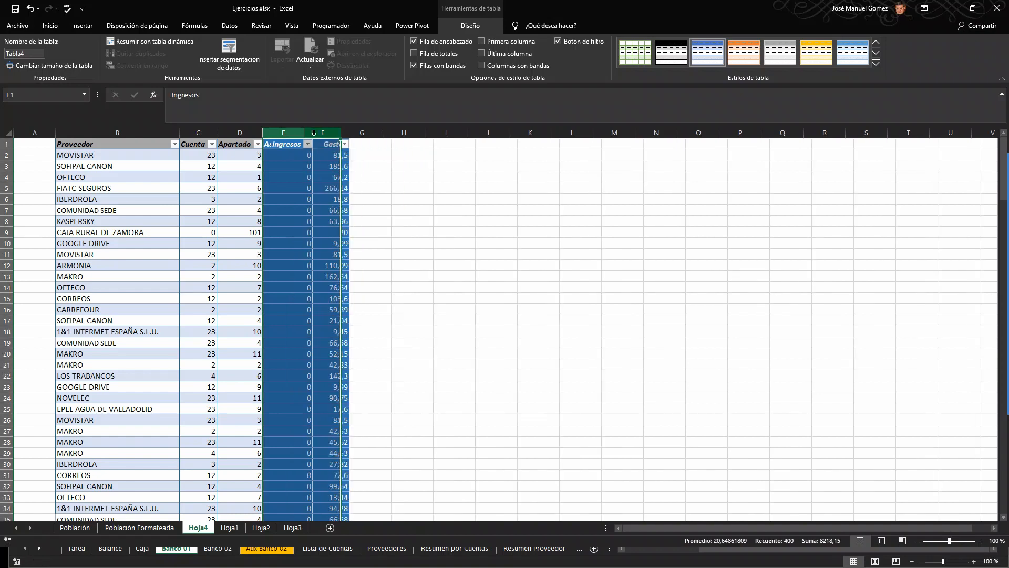
pyautogui.click(299, 175)
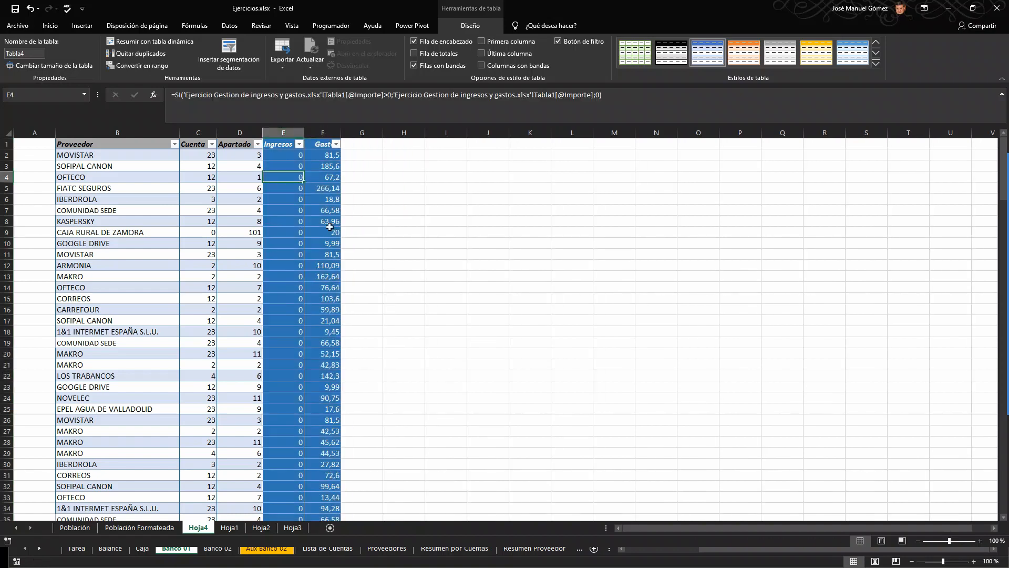
# Step: Review the remaining table rows down to the end of the data and inspect the first Gastos formula
pyautogui.scroll(-5, 327, 244)
pyautogui.scroll(-20, 326, 246)
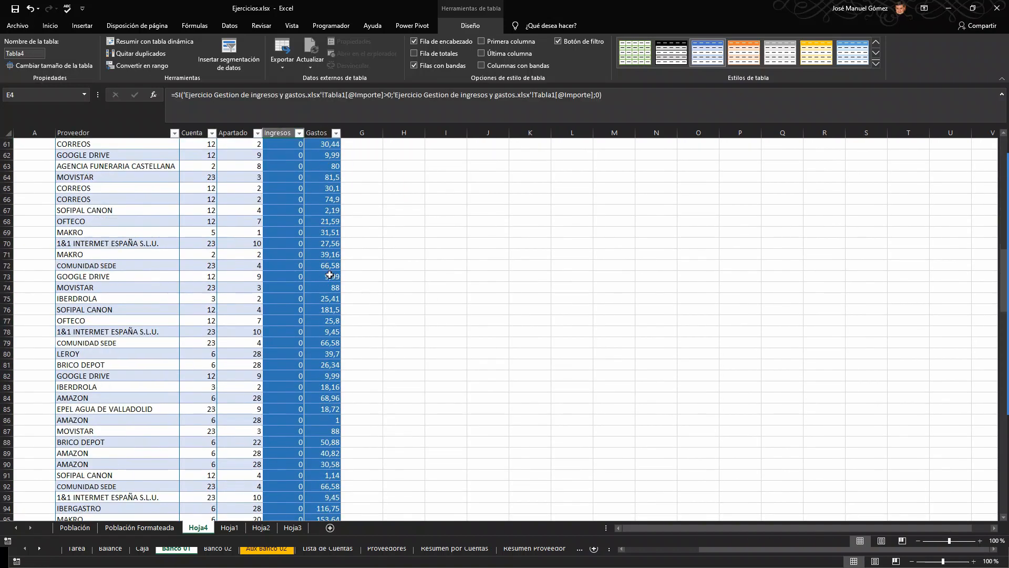
pyautogui.scroll(-10, 332, 314)
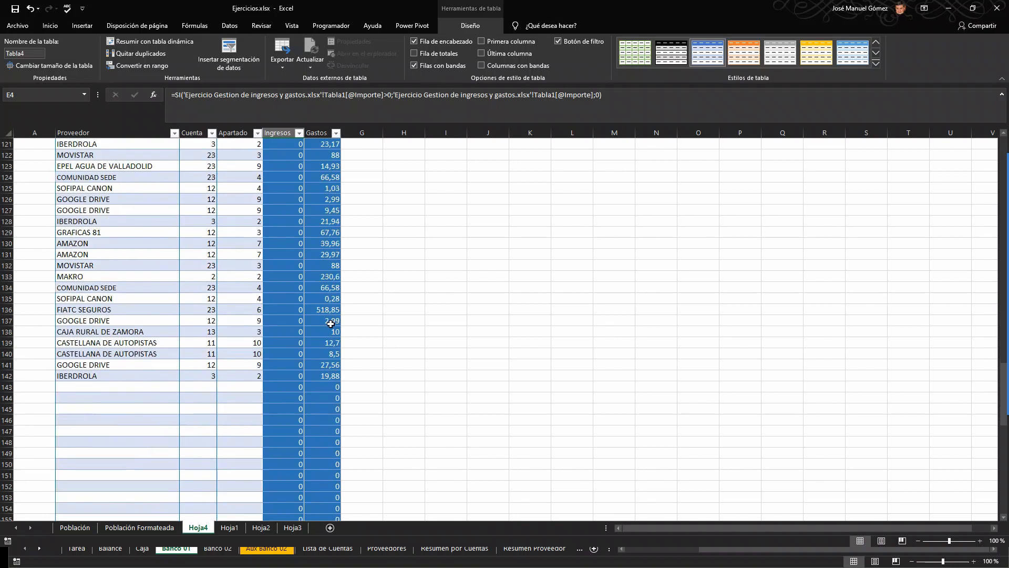
pyautogui.scroll(11, 331, 320)
pyautogui.scroll(20, 331, 325)
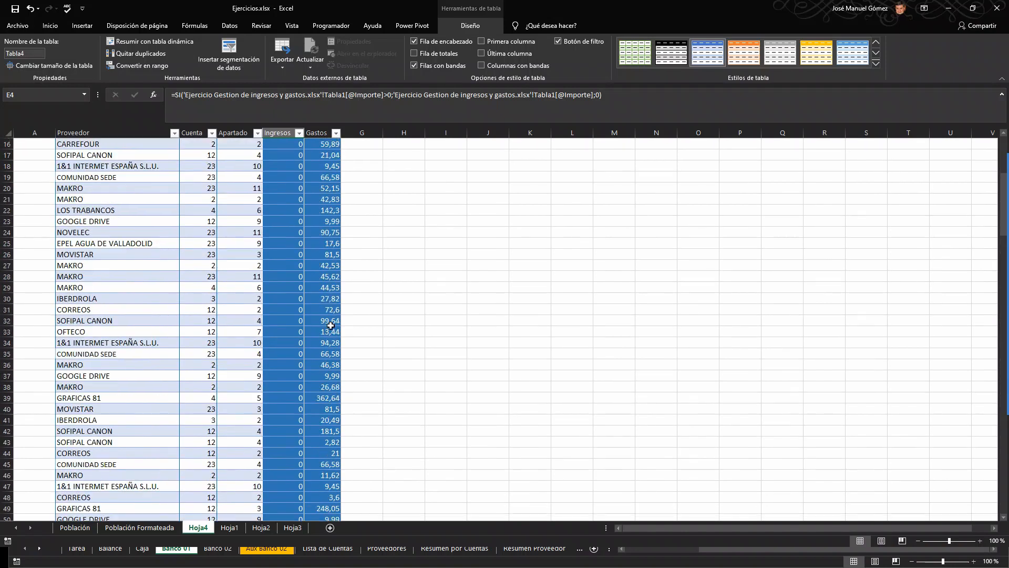
pyautogui.click(327, 153)
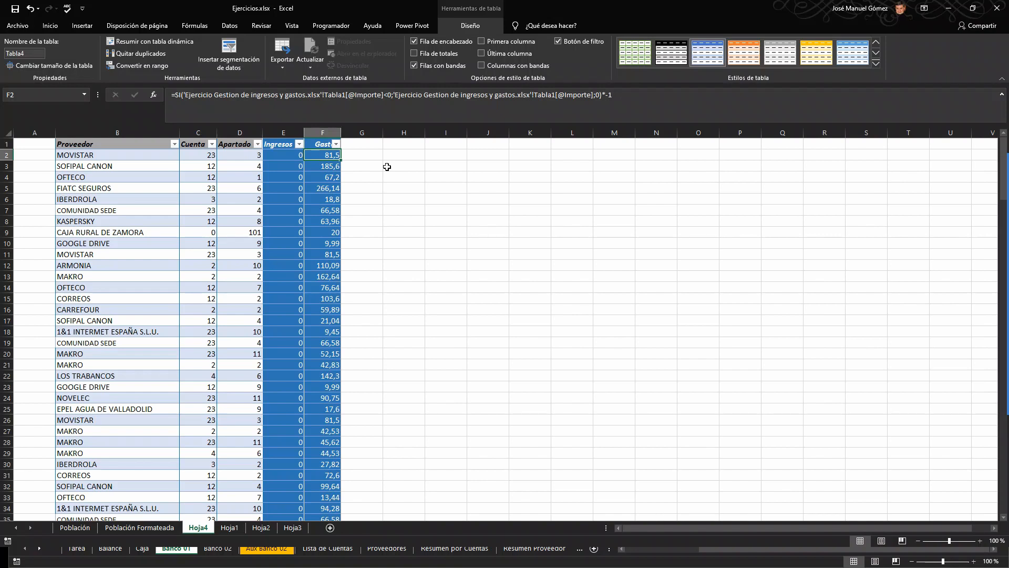
# Step: Create a pivot table from Tabla4 on the existing worksheet, located at Hoja4!$J$2
pyautogui.click(125, 188)
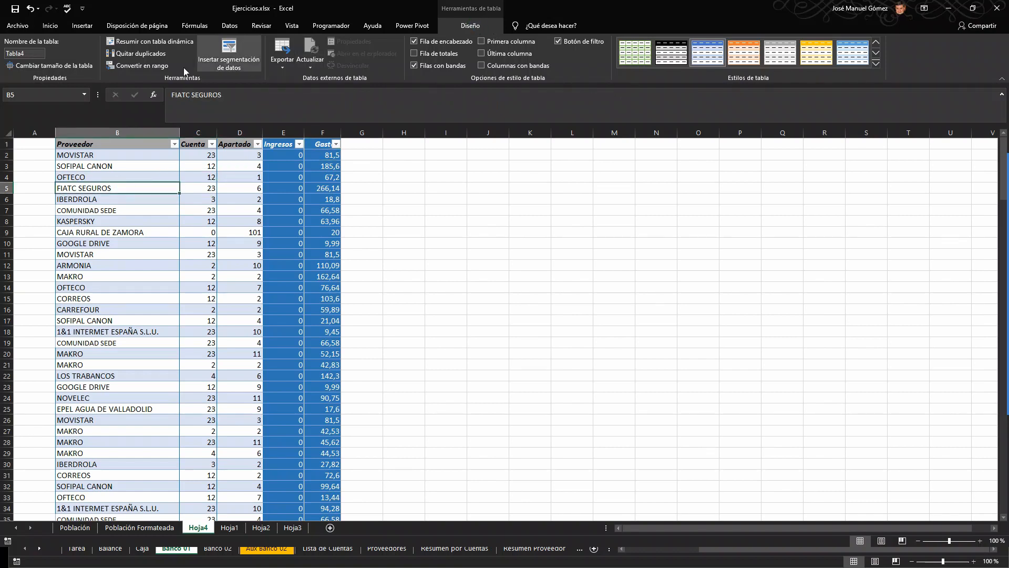
pyautogui.click(155, 41)
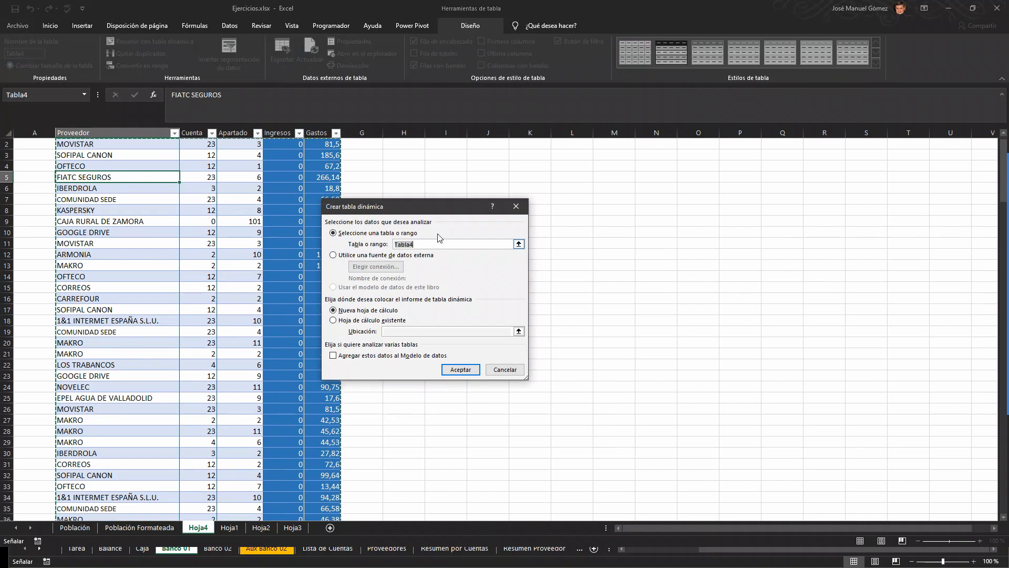
pyautogui.moveTo(435, 209); pyautogui.dragTo(490, 208)
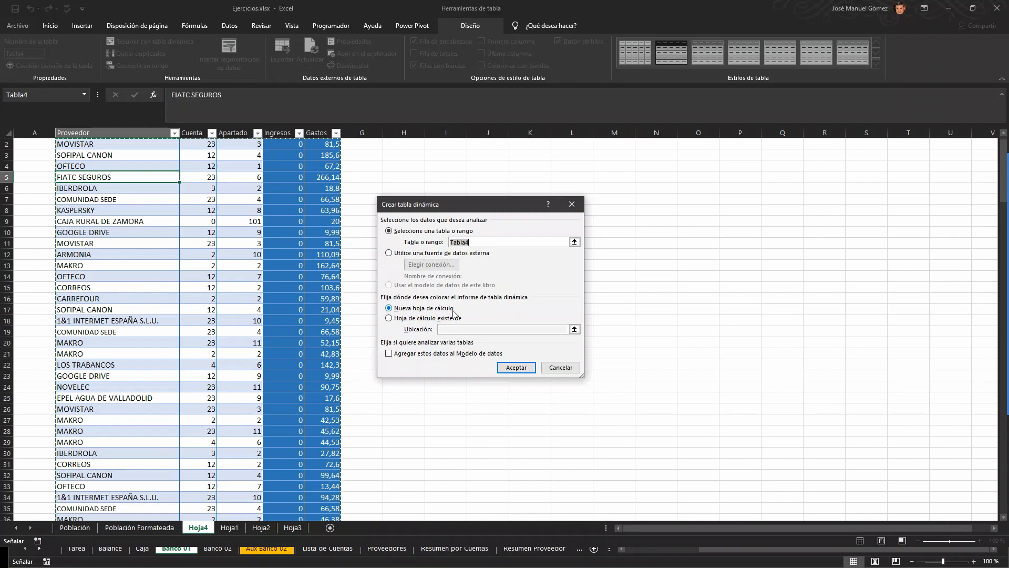
pyautogui.click(390, 319)
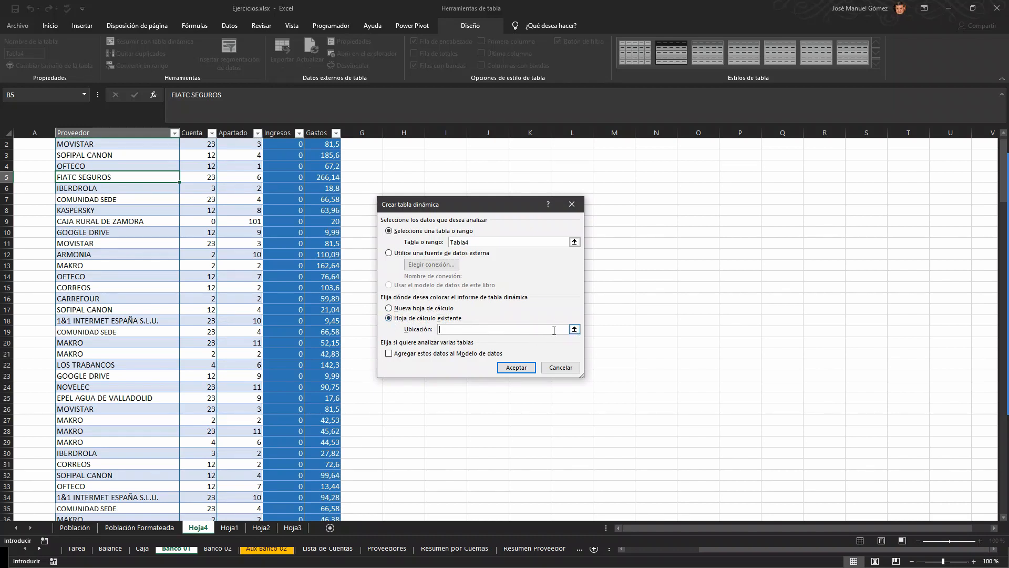
pyautogui.scroll(1, 471, 181)
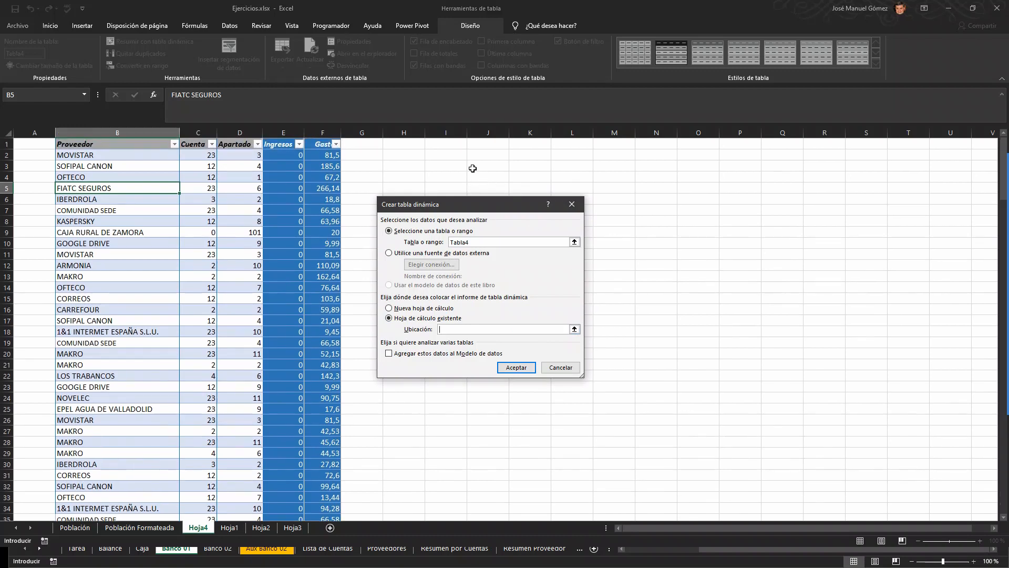
pyautogui.click(483, 153)
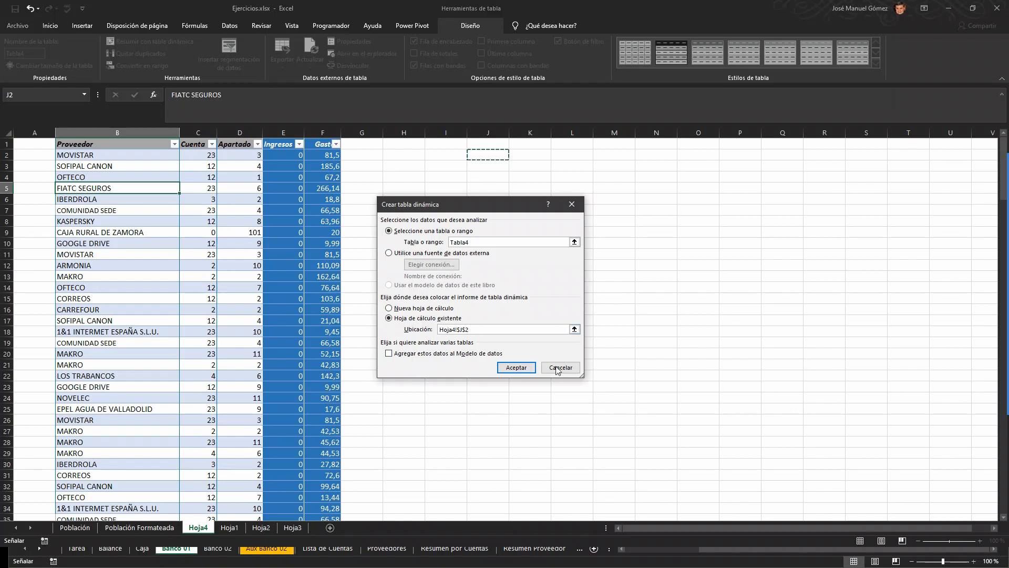
pyautogui.click(521, 368)
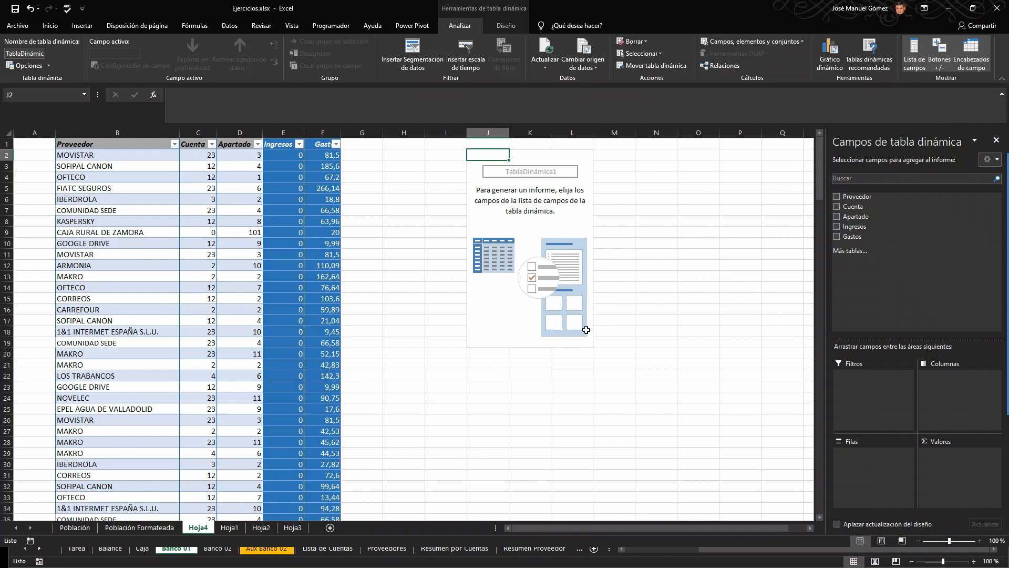
# Step: Set up the pivot table with Proveedor as row labels and the sum of Gastos as values
pyautogui.click(527, 172)
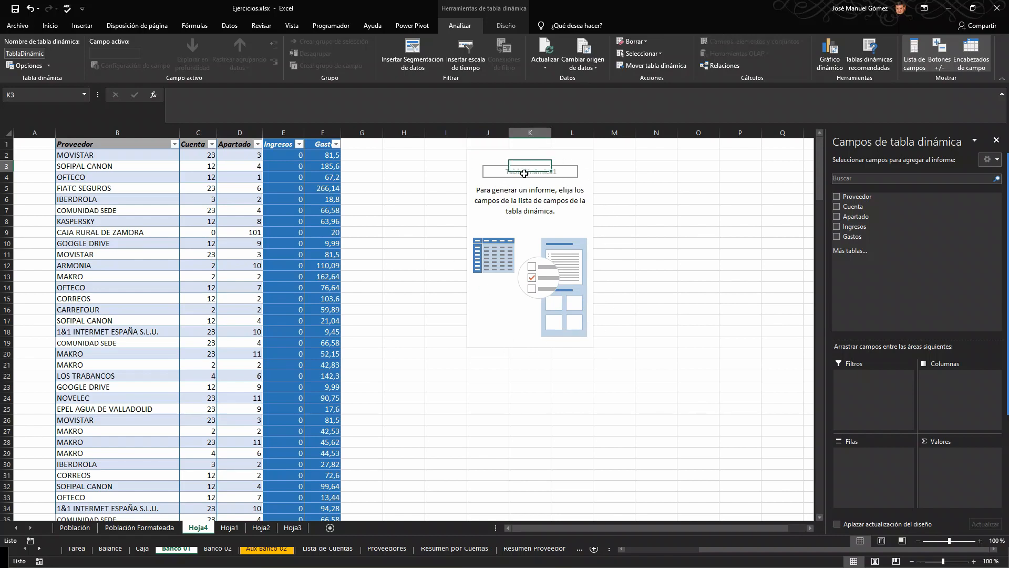
pyautogui.click(490, 168)
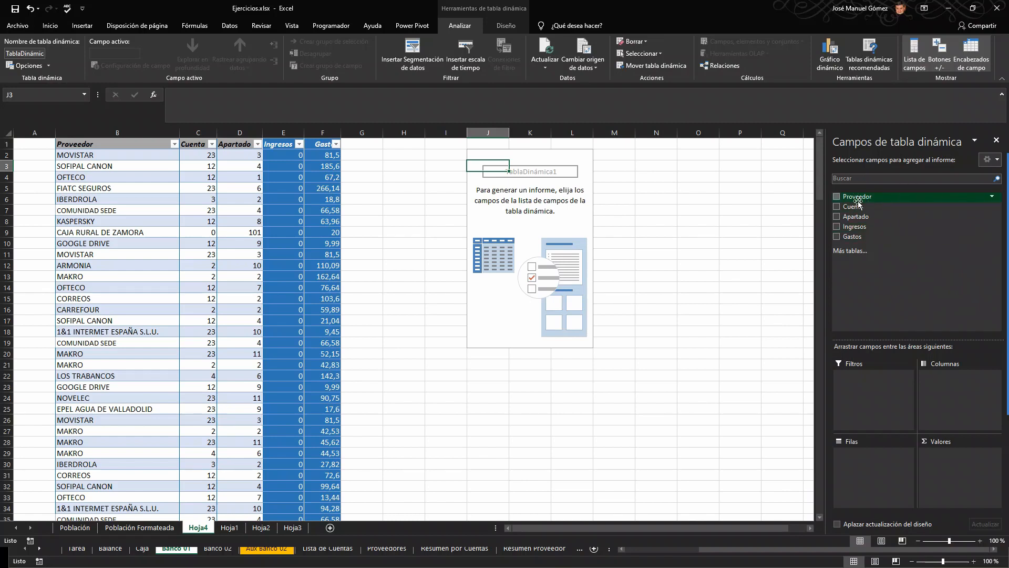
pyautogui.click(837, 197)
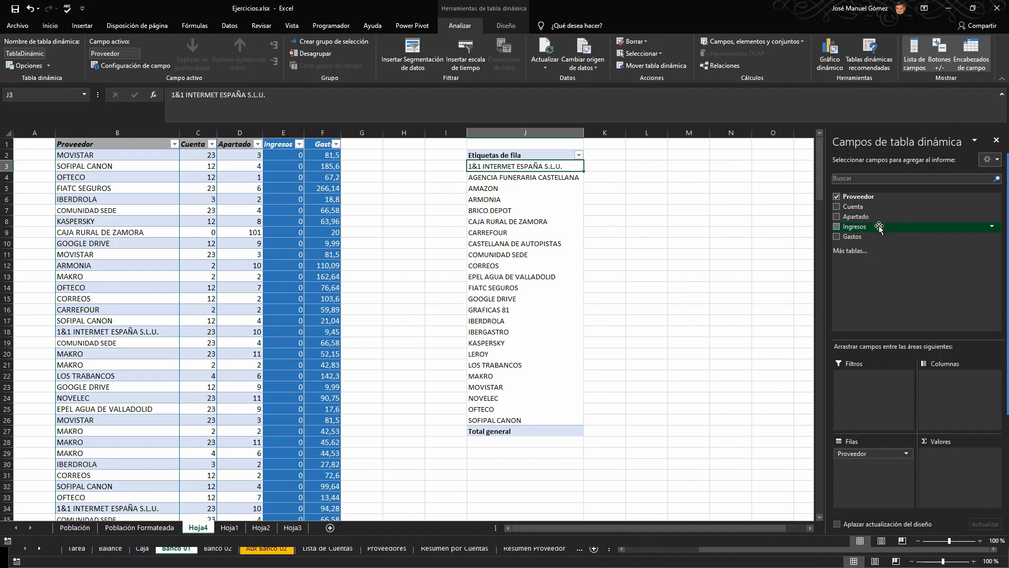
pyautogui.click(836, 207)
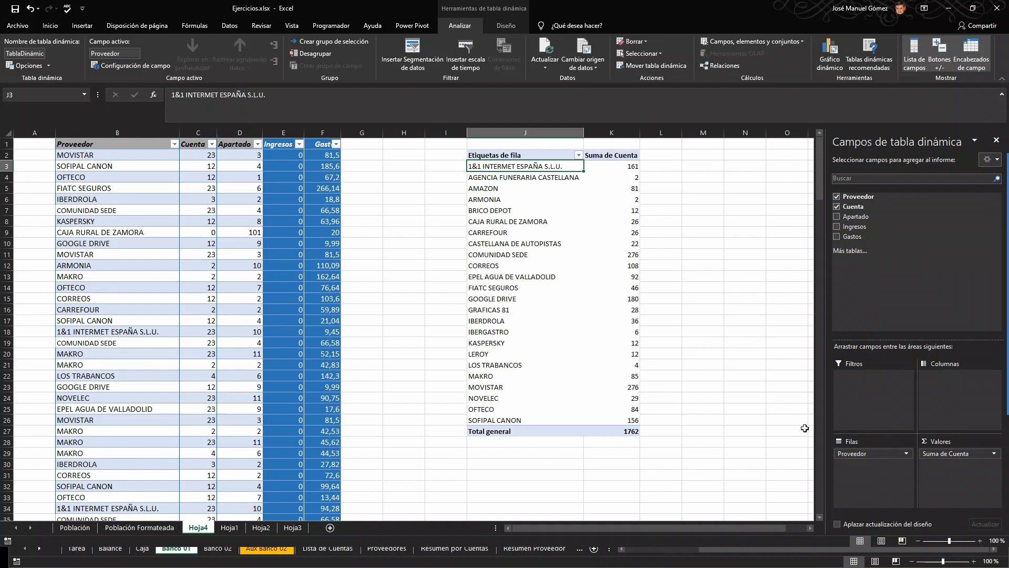
pyautogui.click(837, 206)
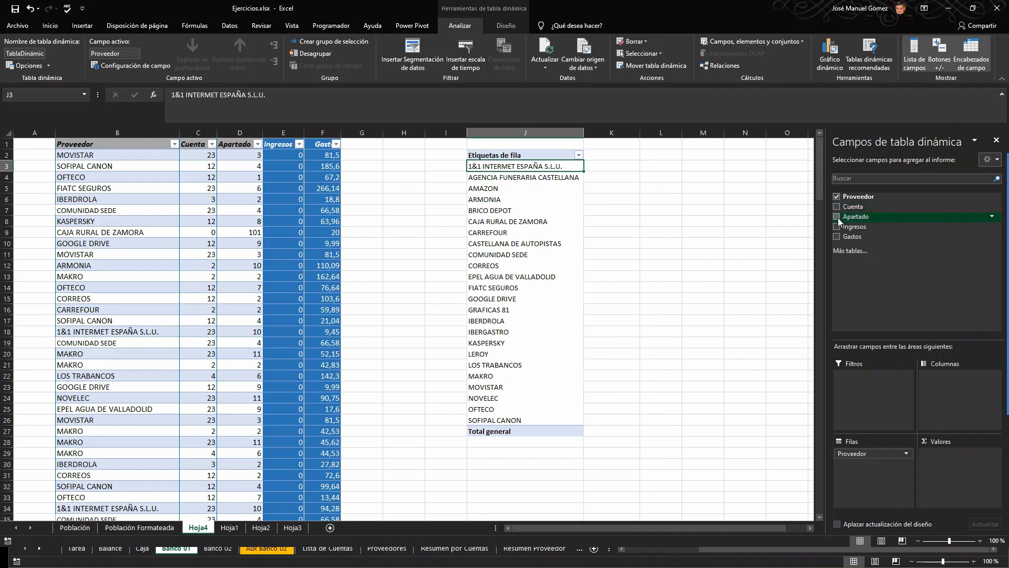
pyautogui.click(836, 236)
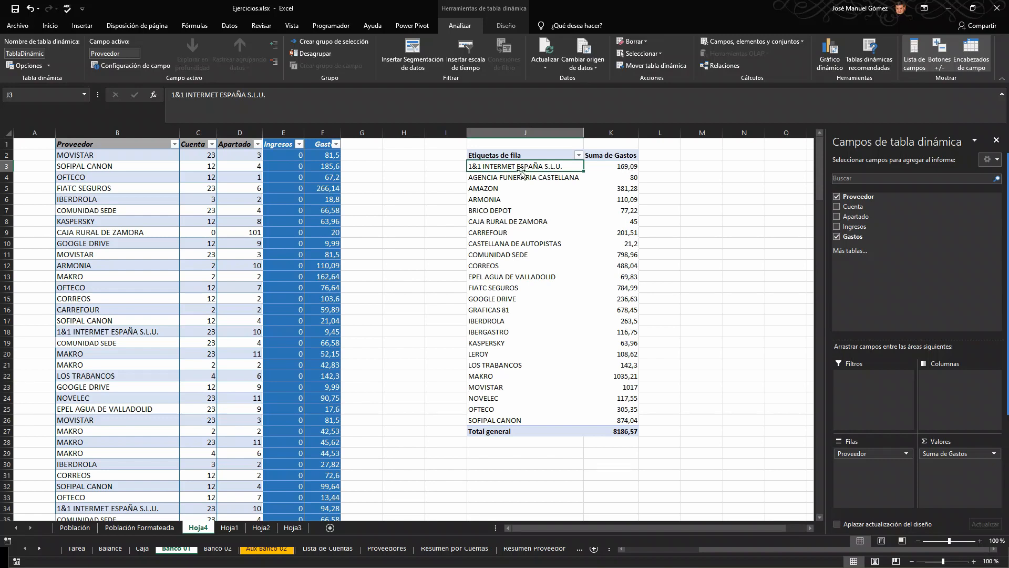
# Step: Select the Gastos values from F2 down to F142 and compare their sum with the pivot table's grand total
pyautogui.click(332, 155)
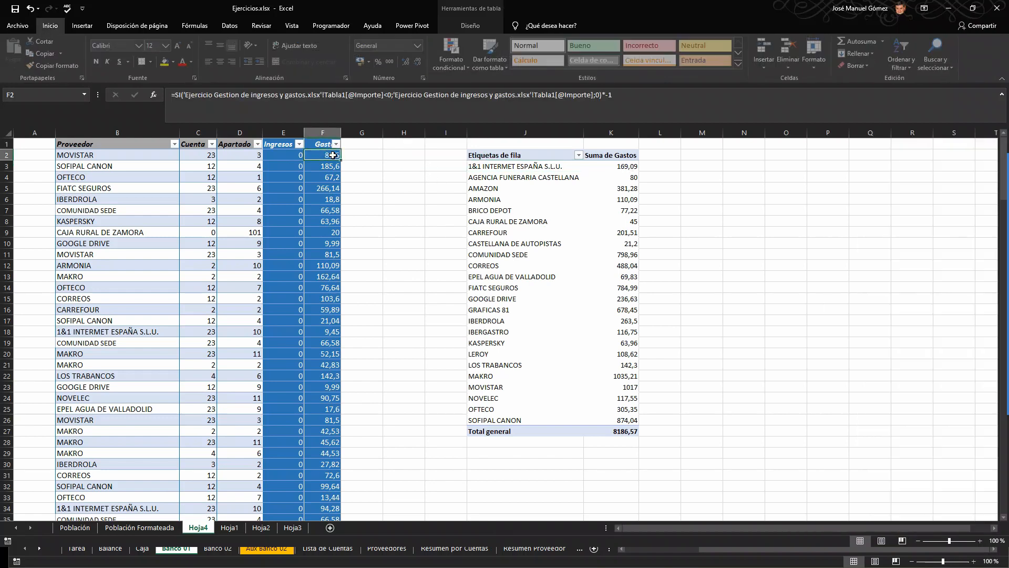
pyautogui.hotkey('ctrl', 'shift', 'Down')
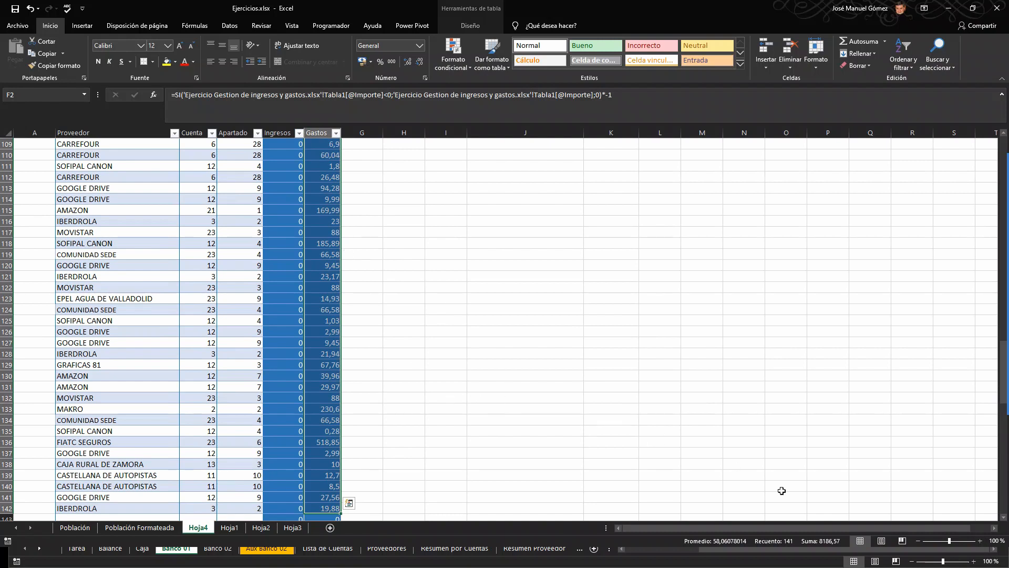
pyautogui.moveTo(994, 333)
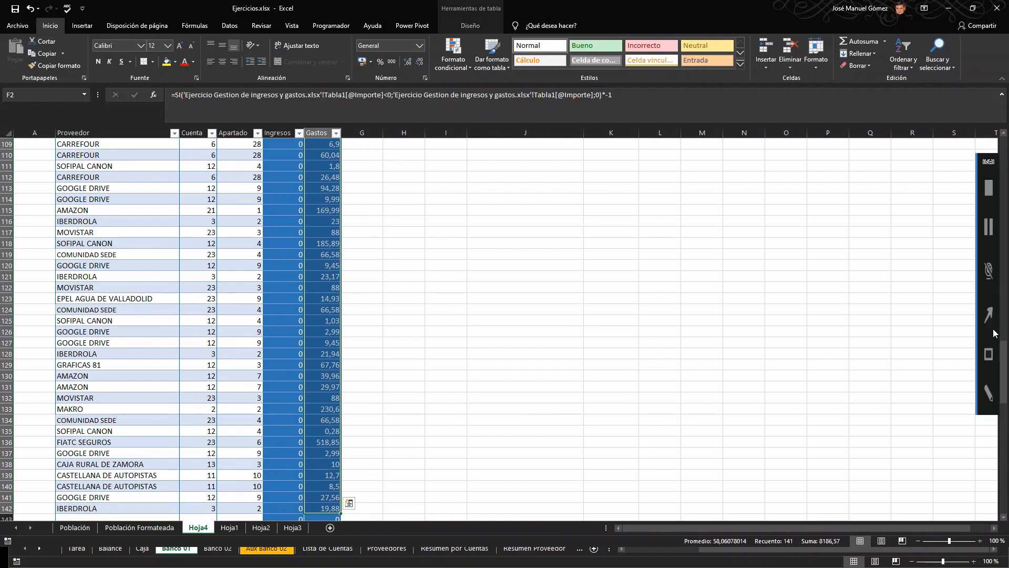
pyautogui.click(986, 354)
pyautogui.moveTo(768, 498)
pyautogui.mouseDown()
pyautogui.moveTo(783, 519)
pyautogui.moveTo(868, 566)
pyautogui.moveTo(858, 565)
pyautogui.mouseUp()
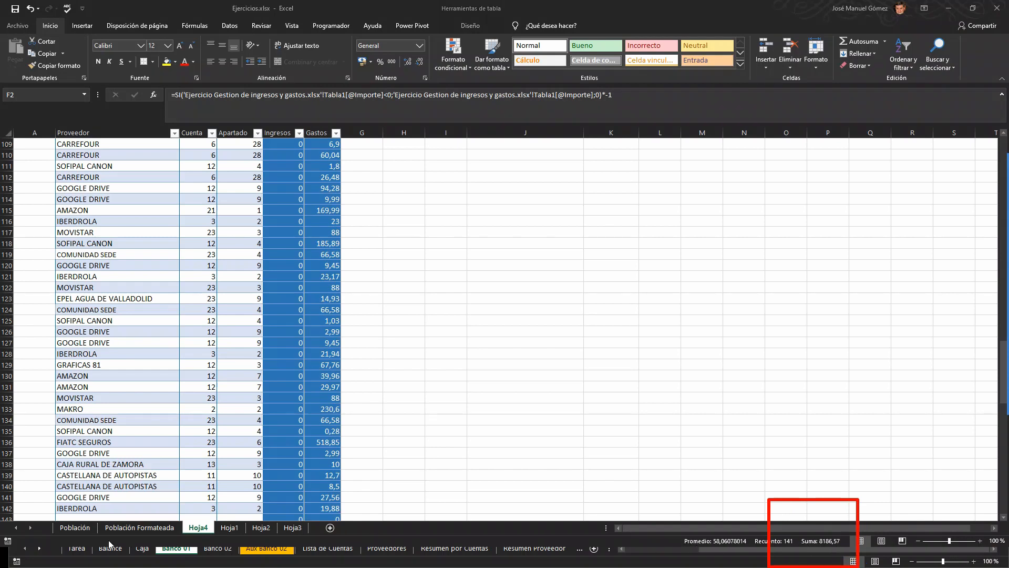
pyautogui.press('Escape')
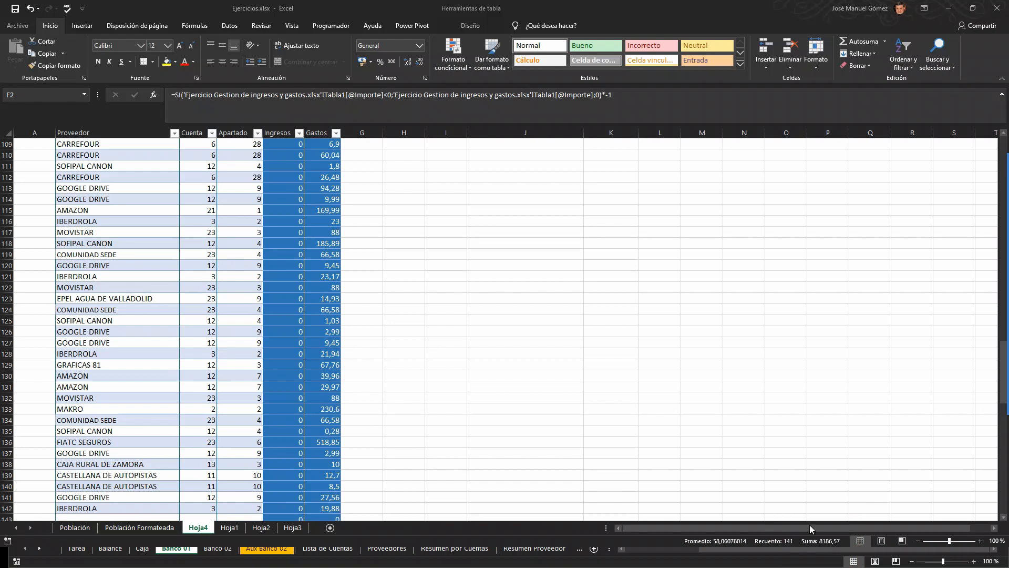
pyautogui.scroll(5, 759, 512)
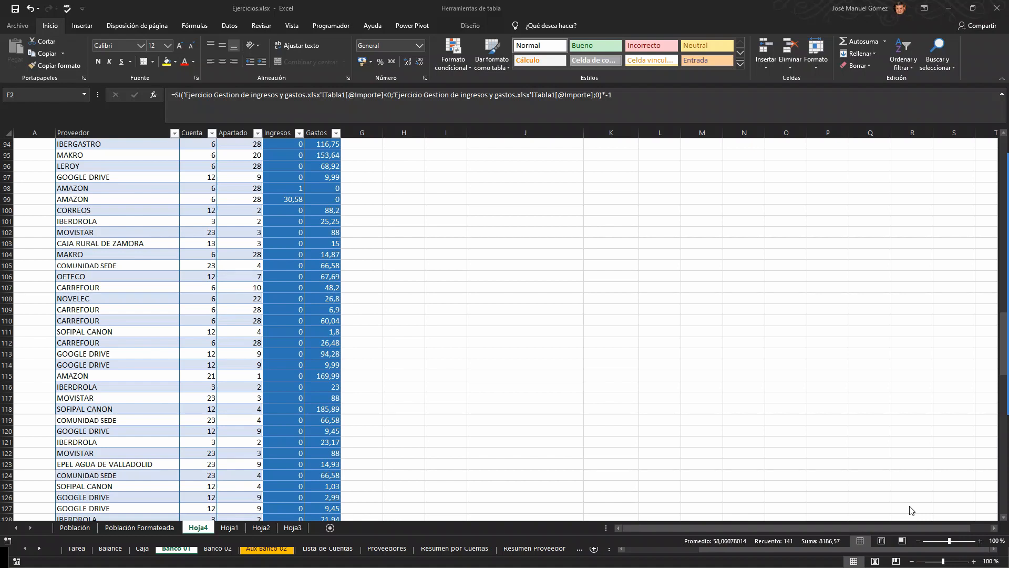
pyautogui.click(514, 230)
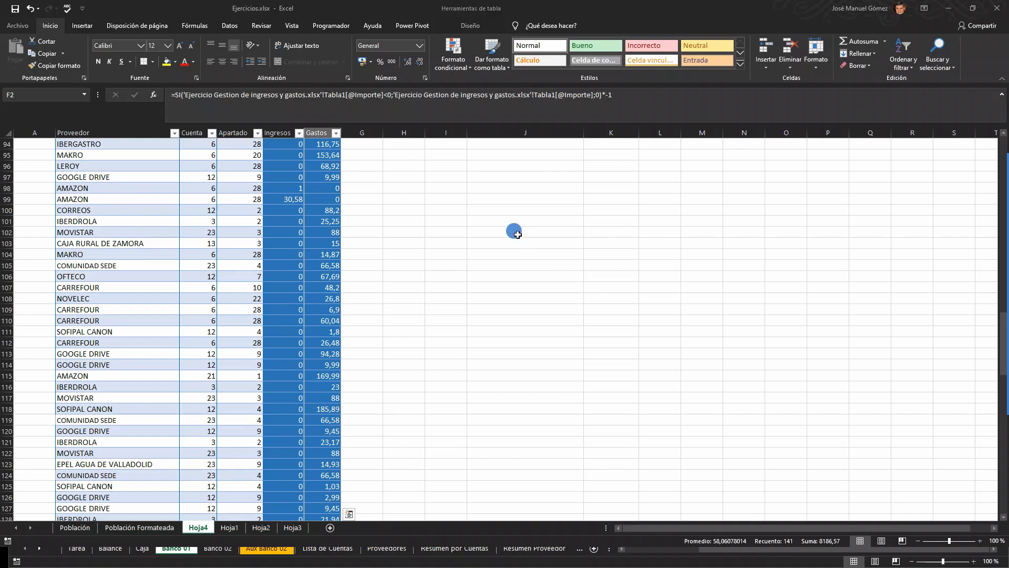
# Step: Examine the supplier row labels of the pivot table and the options available for the Proveedor row field
pyautogui.hotkey('ctrl', 'Up')
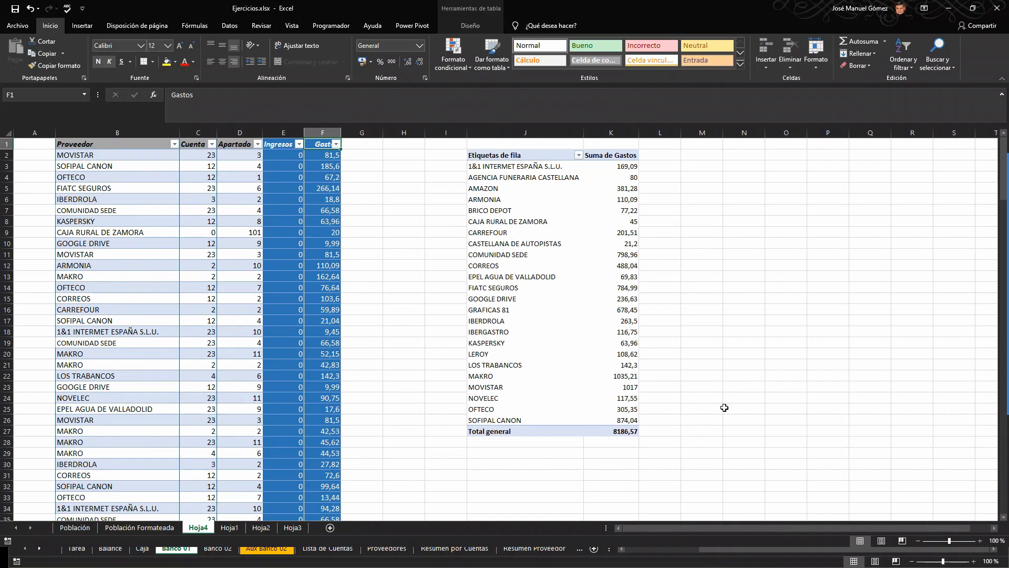
pyautogui.click(564, 277)
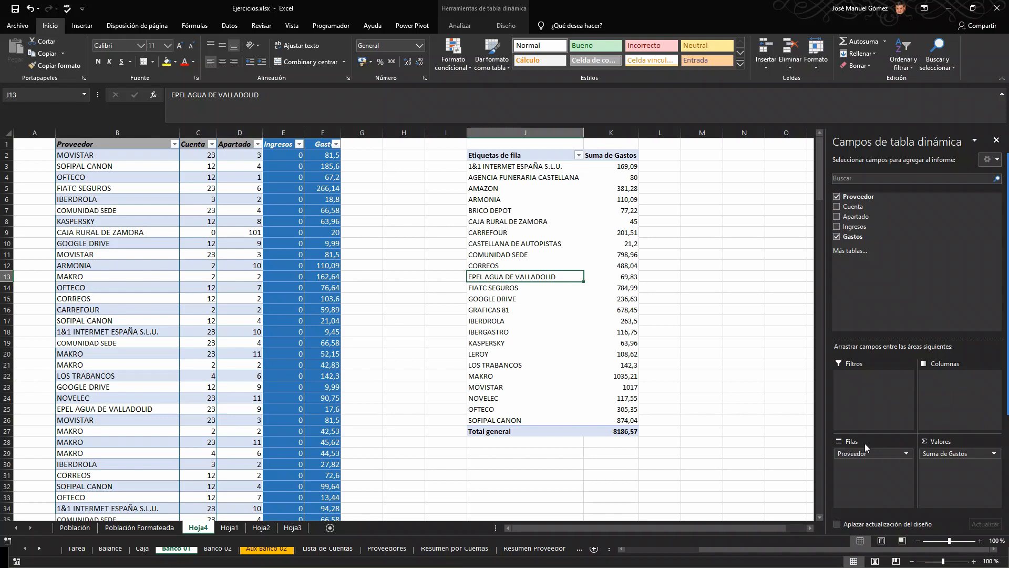
pyautogui.moveTo(521, 169); pyautogui.dragTo(552, 409)
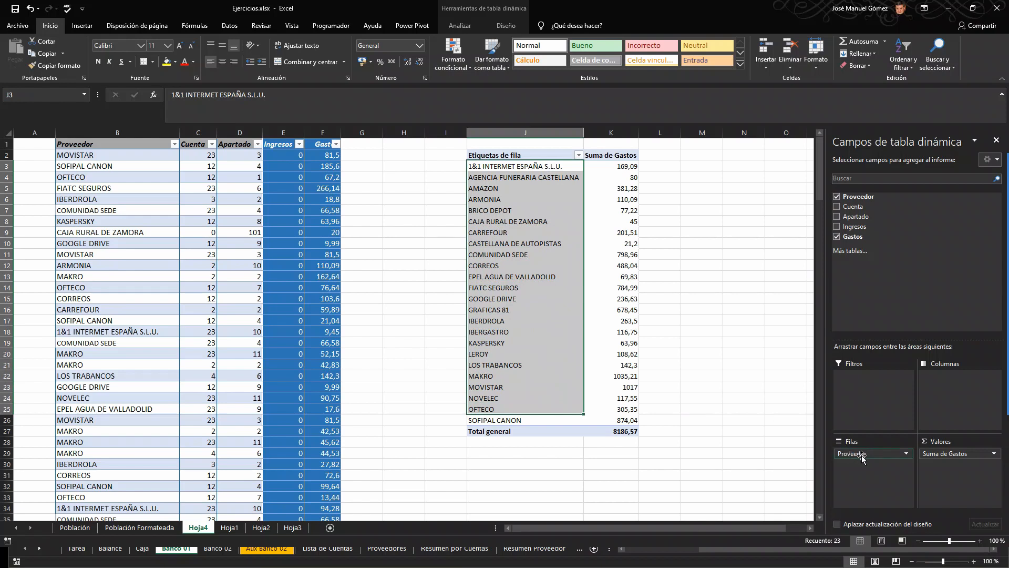
pyautogui.click(905, 455)
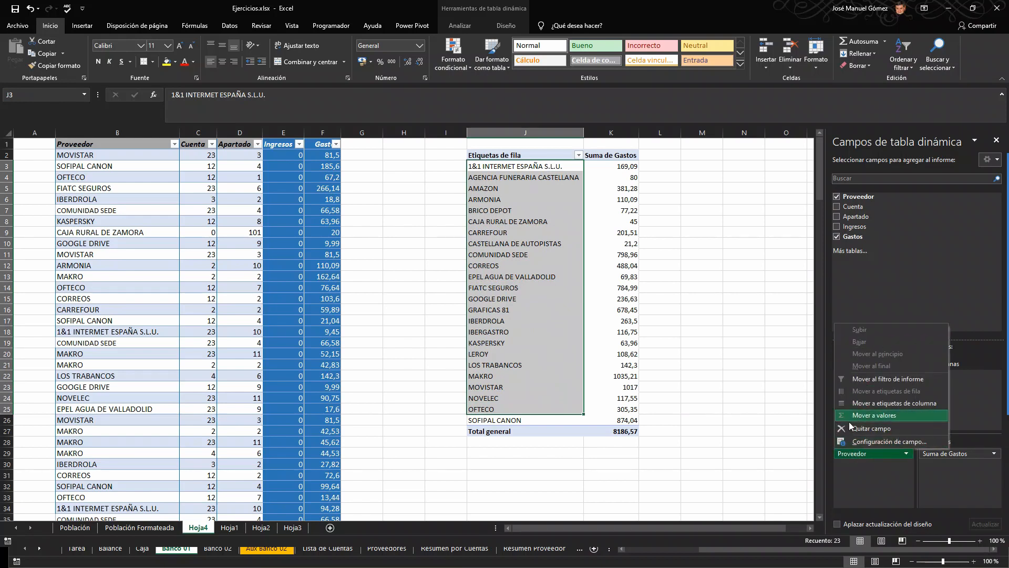
pyautogui.click(732, 242)
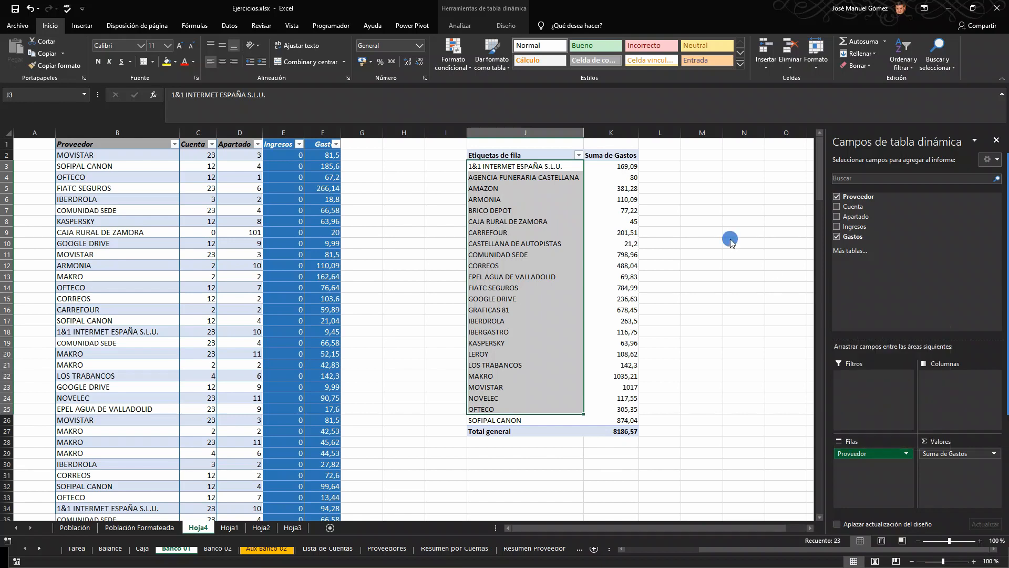
# Step: Add the Cuenta field to the pivot table as column labels to break down each supplier's expenses by account
pyautogui.click(544, 244)
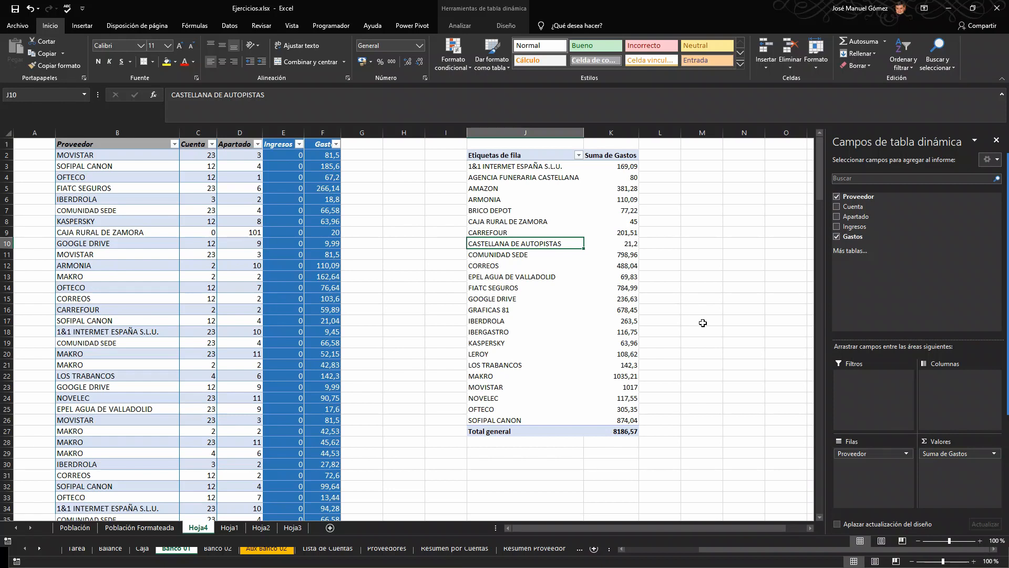
pyautogui.click(856, 207)
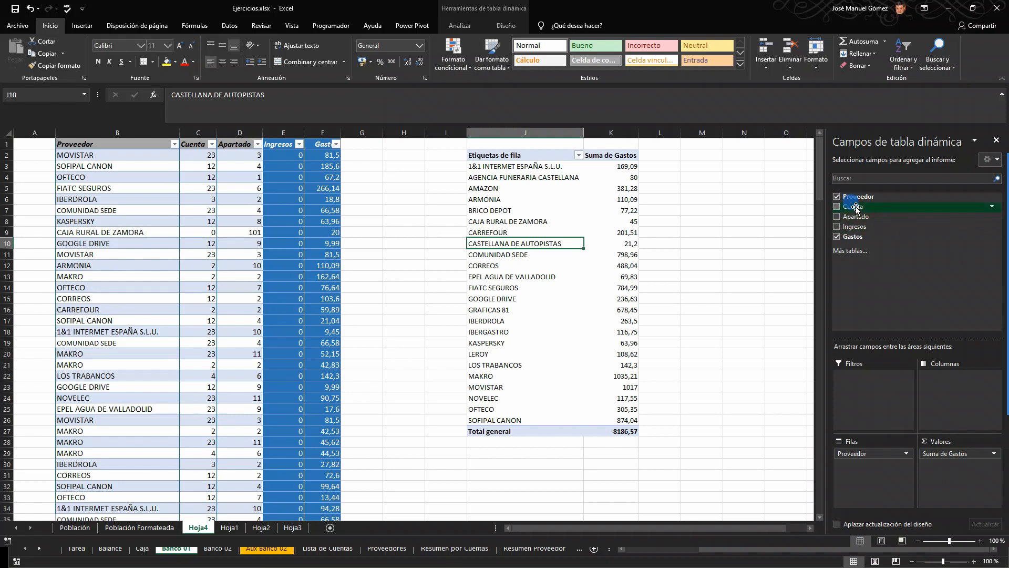
pyautogui.moveTo(856, 207); pyautogui.dragTo(953, 391)
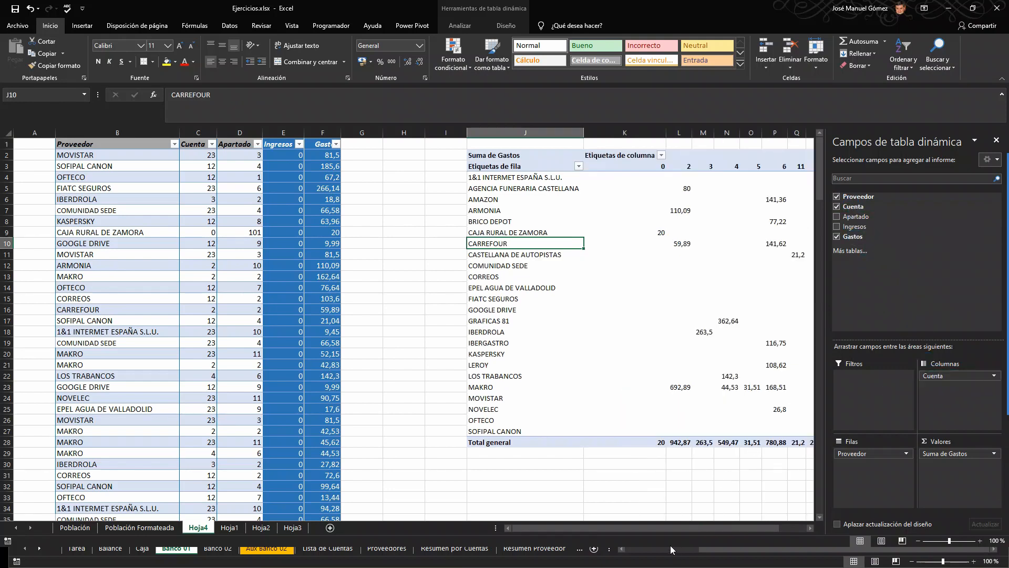
pyautogui.moveTo(689, 528); pyautogui.dragTo(719, 535)
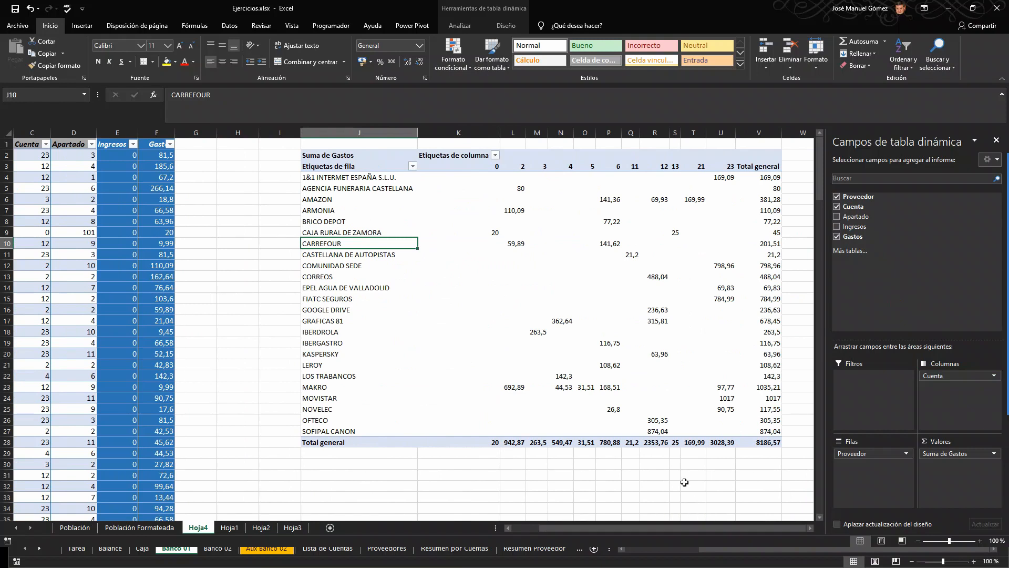
# Step: Narrow column K and give the pivot table's account columns K through U the same width
pyautogui.click(657, 474)
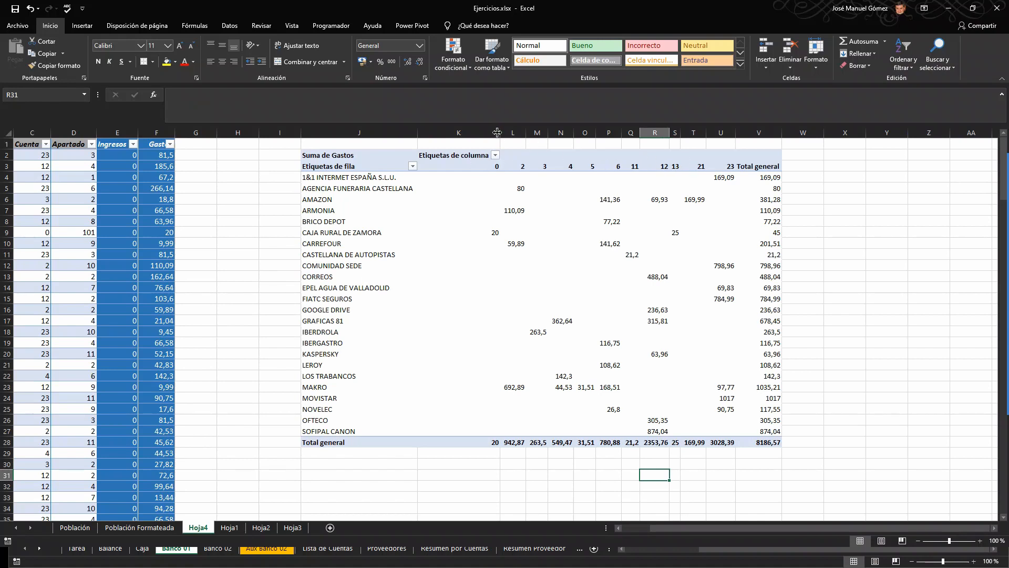
pyautogui.moveTo(497, 132); pyautogui.dragTo(449, 132)
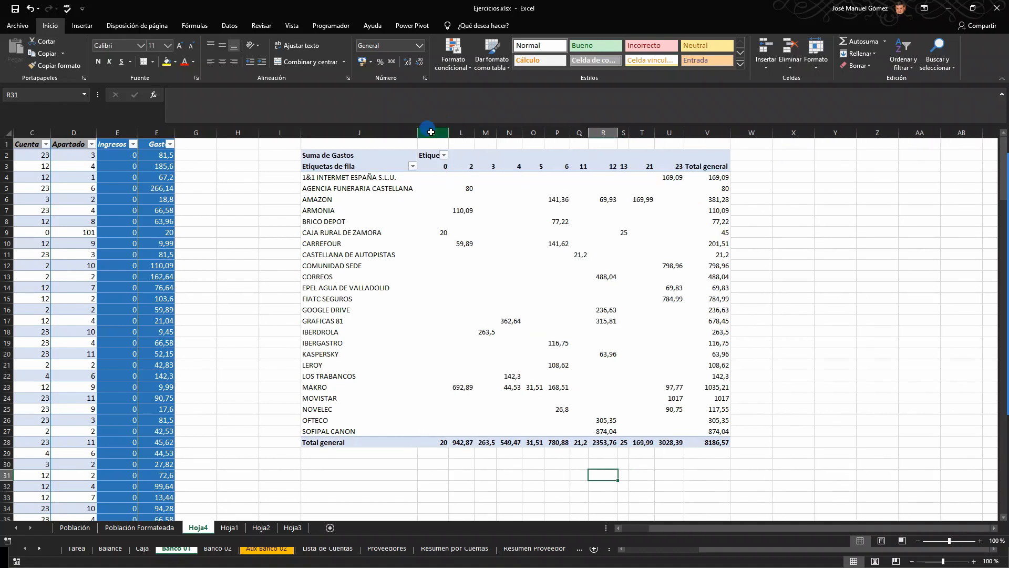
pyautogui.moveTo(430, 132); pyautogui.dragTo(622, 131)
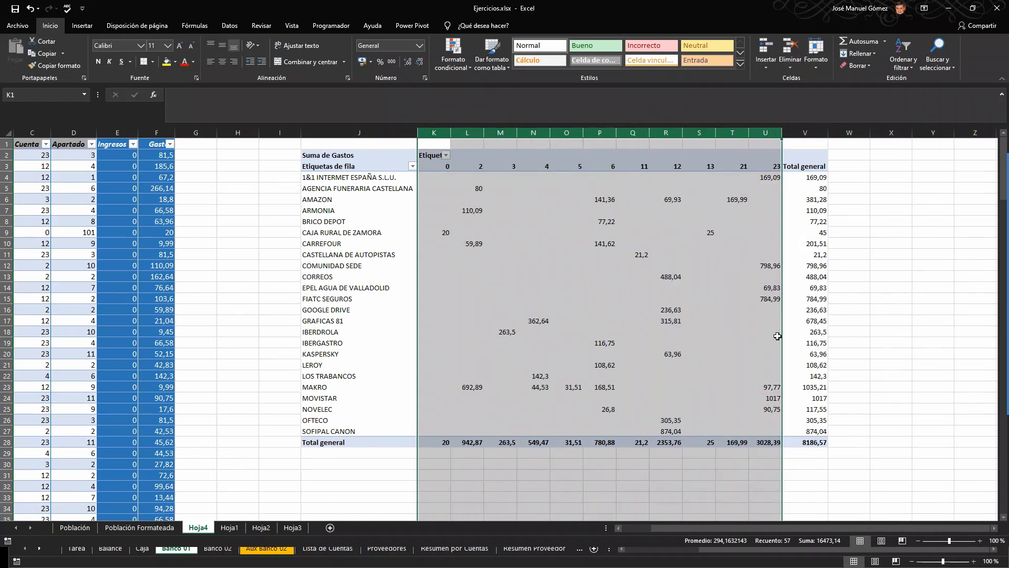
pyautogui.click(814, 445)
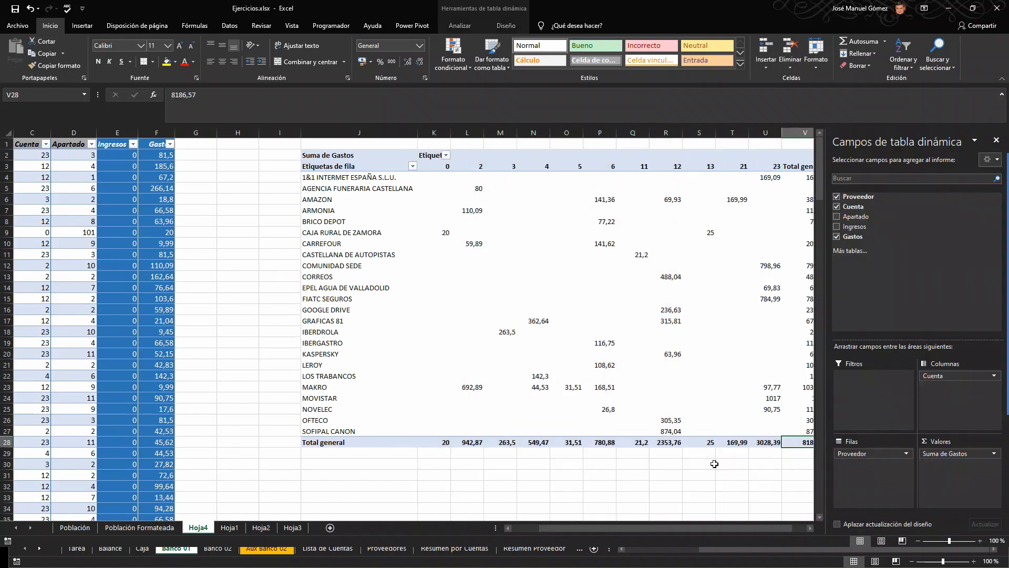
pyautogui.click(707, 474)
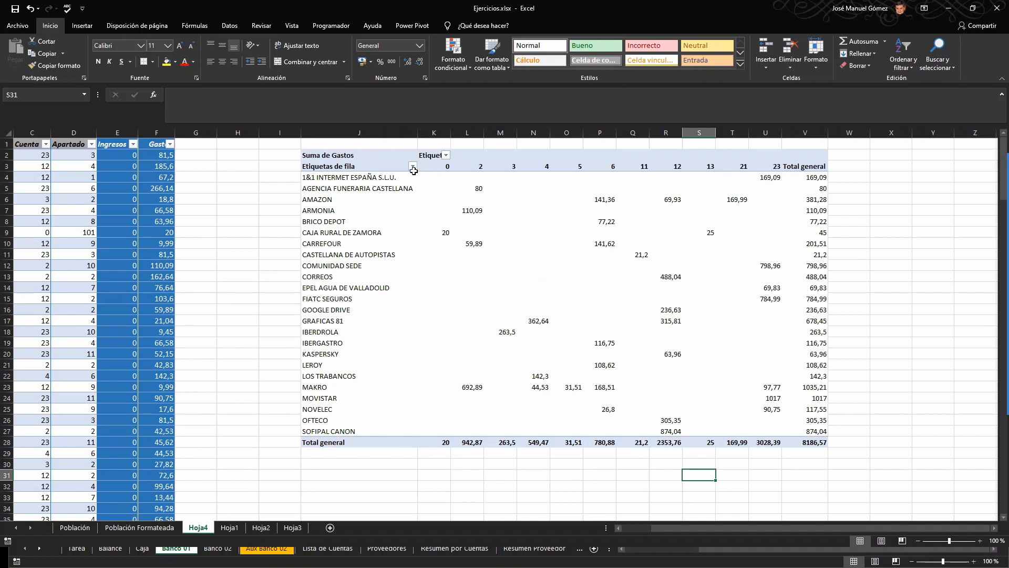
# Step: Filter the pivot table's column labels to exclude accounts 0, 2, 3, 4, 5 and 6
pyautogui.click(446, 156)
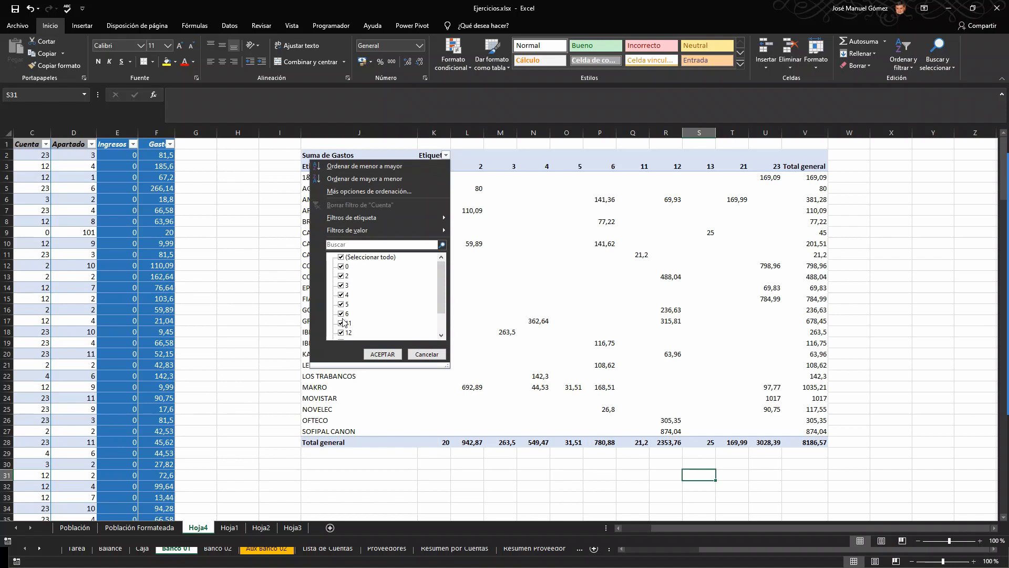
pyautogui.click(341, 266)
pyautogui.click(341, 275)
pyautogui.click(340, 285)
pyautogui.click(342, 295)
pyautogui.click(344, 304)
pyautogui.click(350, 314)
pyautogui.click(382, 354)
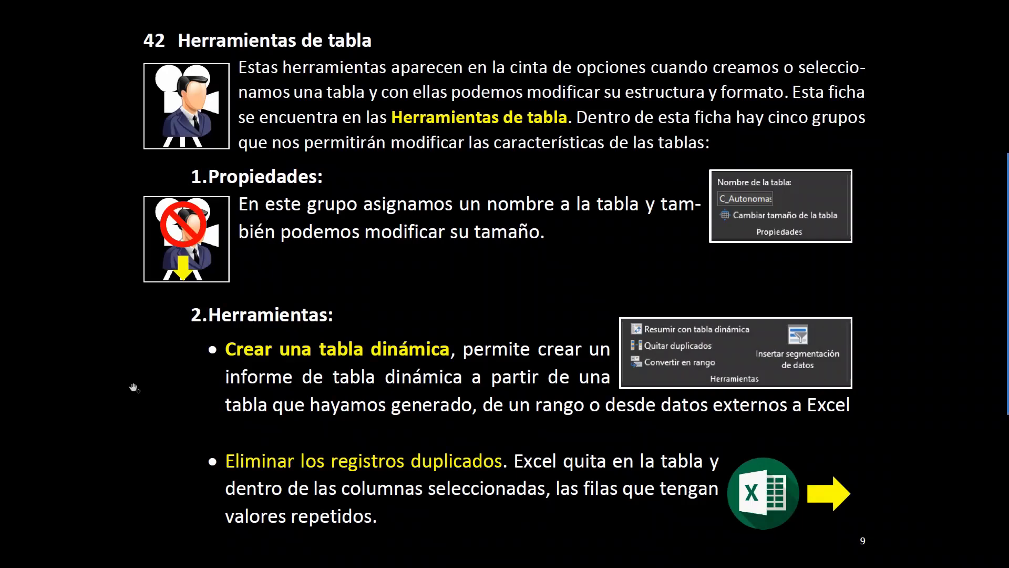
pyautogui.click(134, 388)
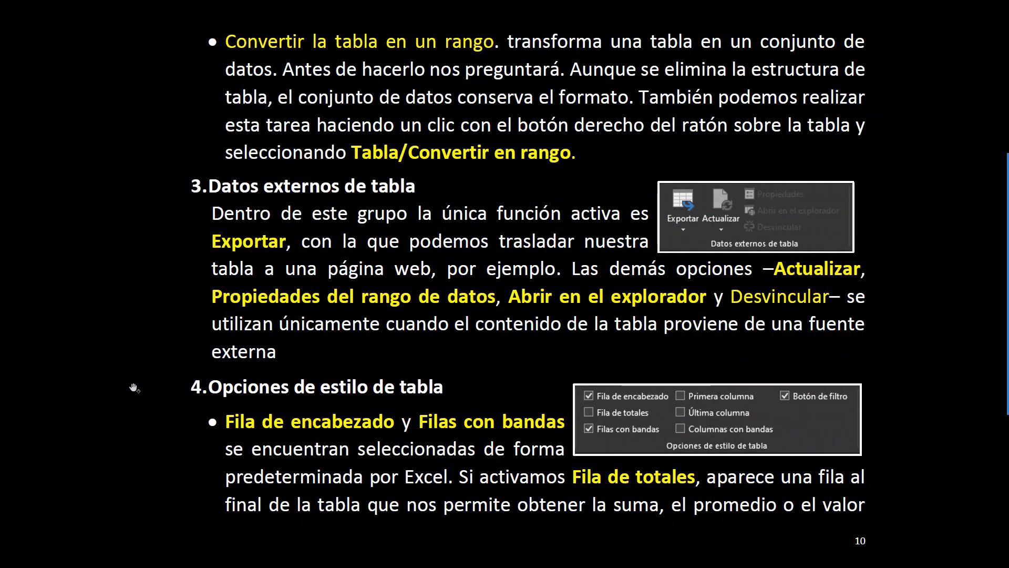
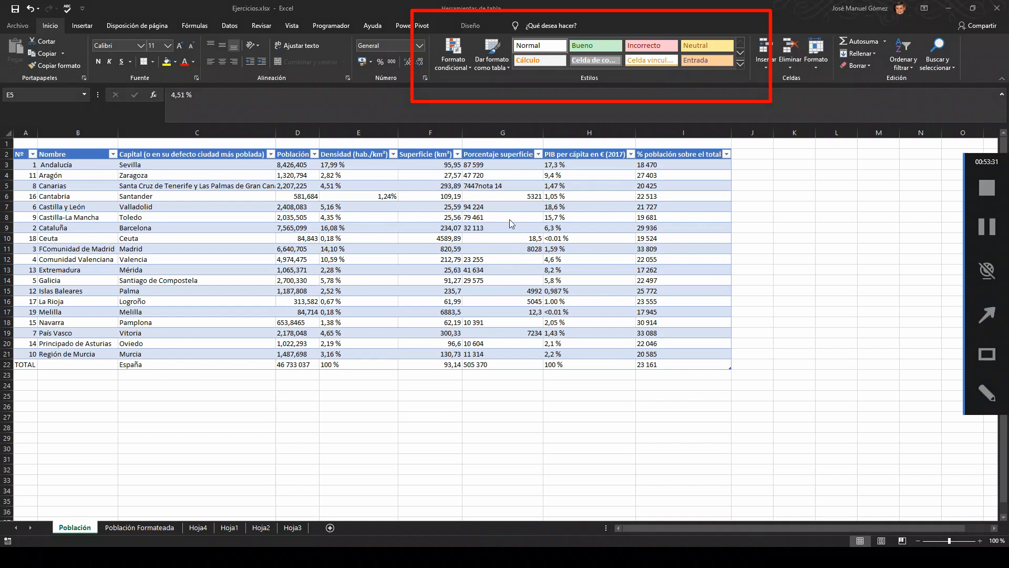
# Step: Apply the table style Gris oscuro, Estilo de tabla oscuro 1 to the population table on the Población sheet
pyautogui.moveTo(523, 153); pyautogui.dragTo(492, 77)
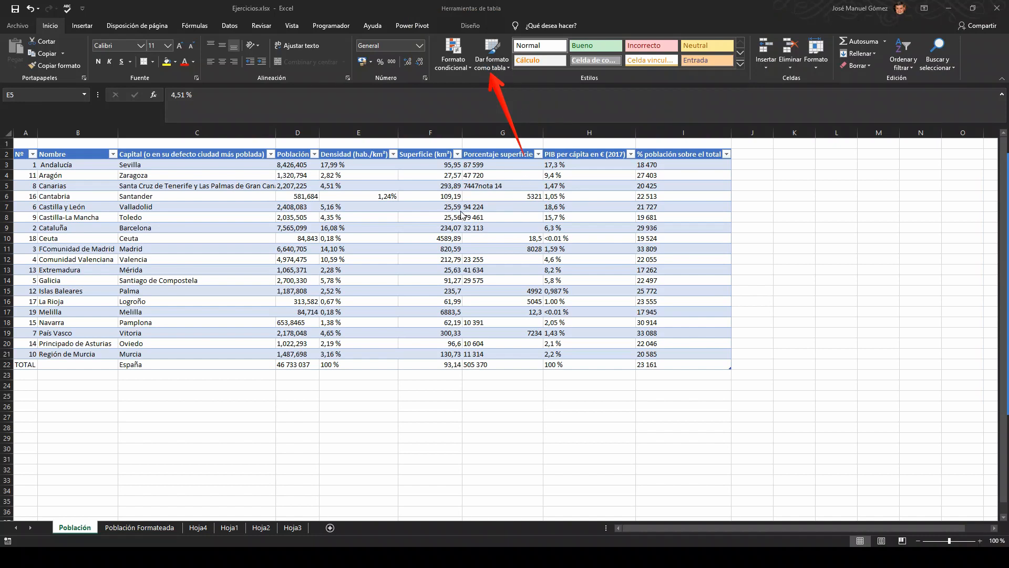
pyautogui.press('Escape')
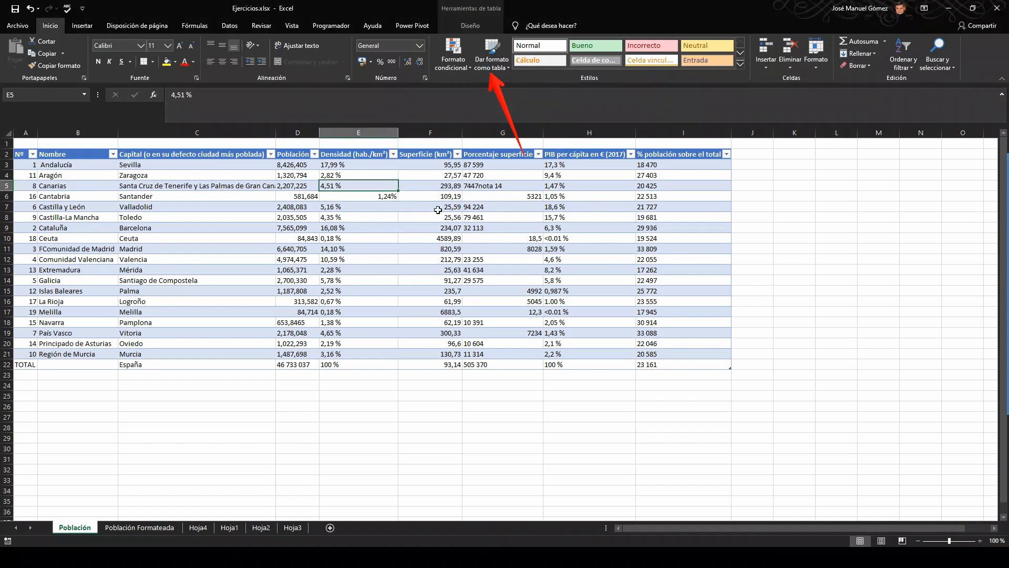
pyautogui.click(508, 68)
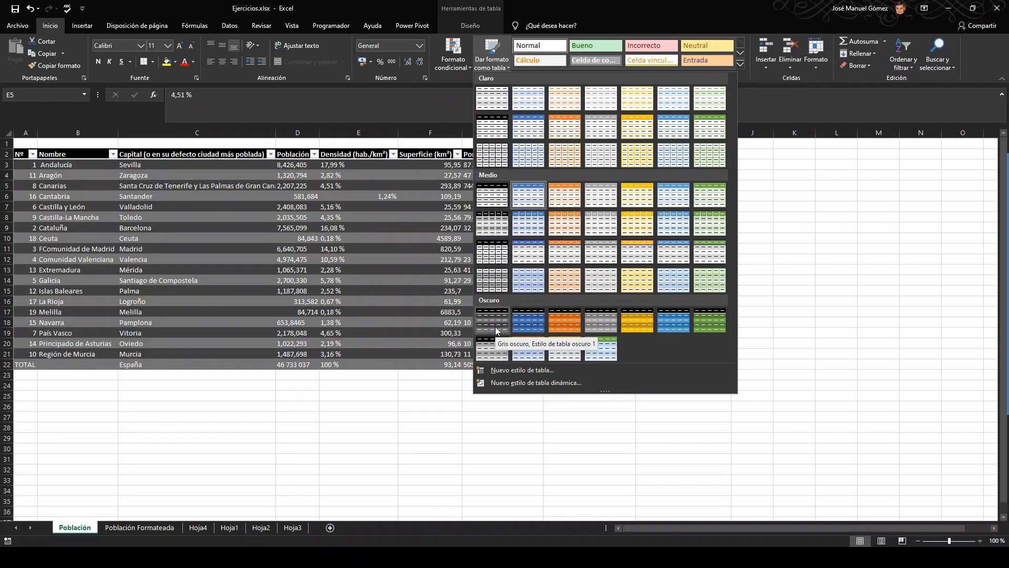
pyautogui.click(495, 327)
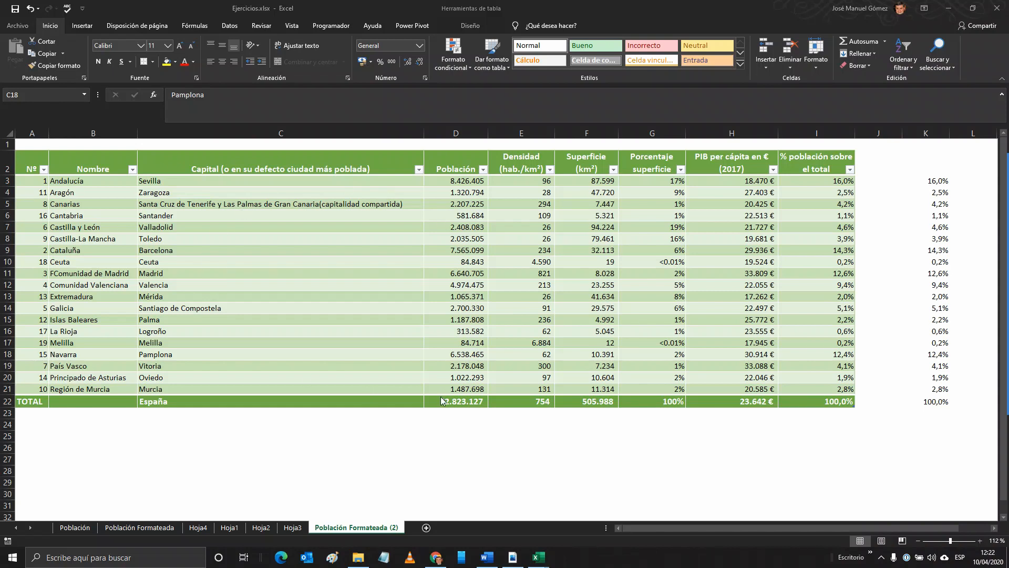
# Step: Convert the green population table on the Población Formateada (2) sheet into a normal range
pyautogui.click(411, 251)
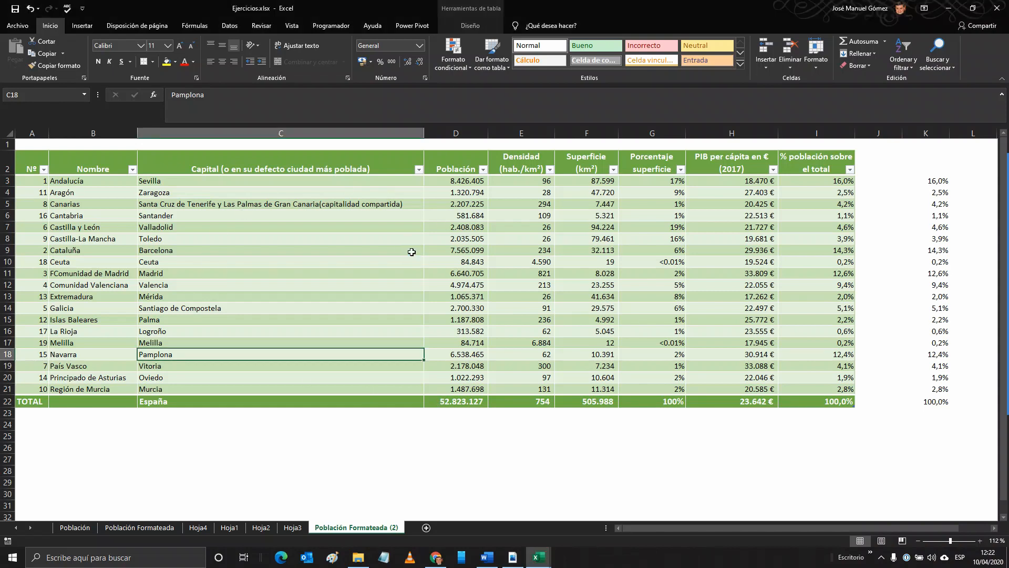
pyautogui.rightClick(389, 251)
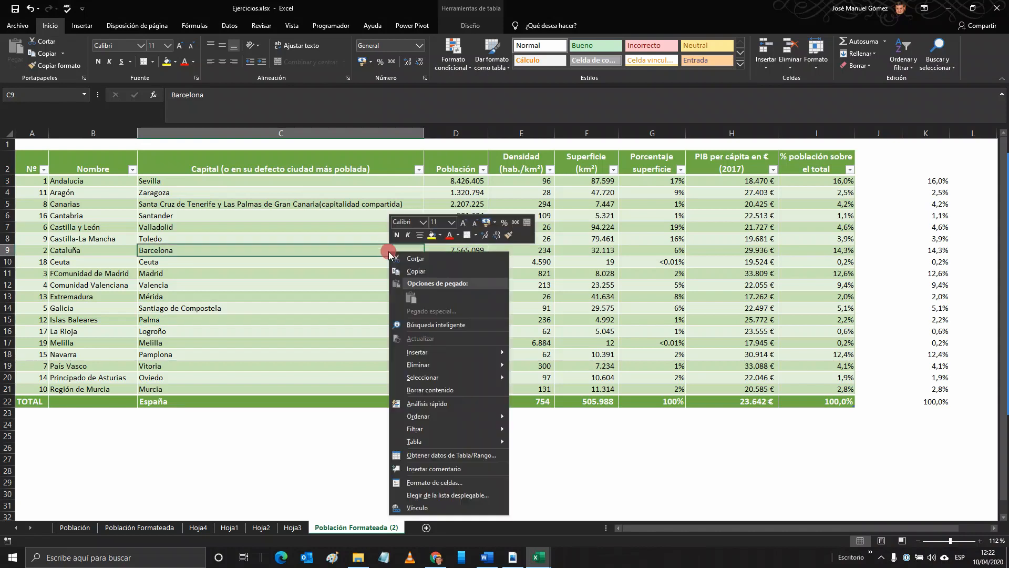
pyautogui.moveTo(451, 439)
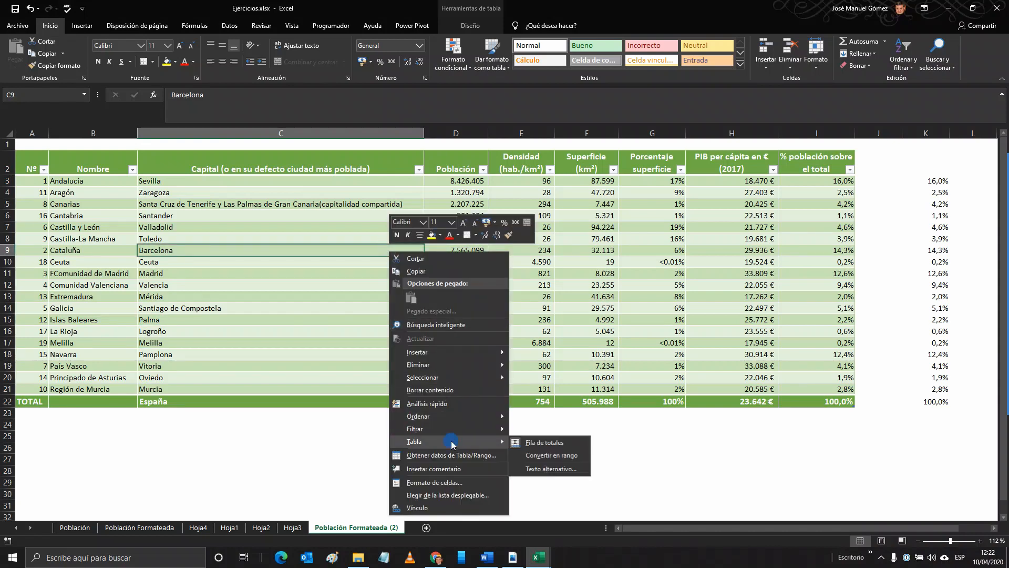
pyautogui.click(572, 455)
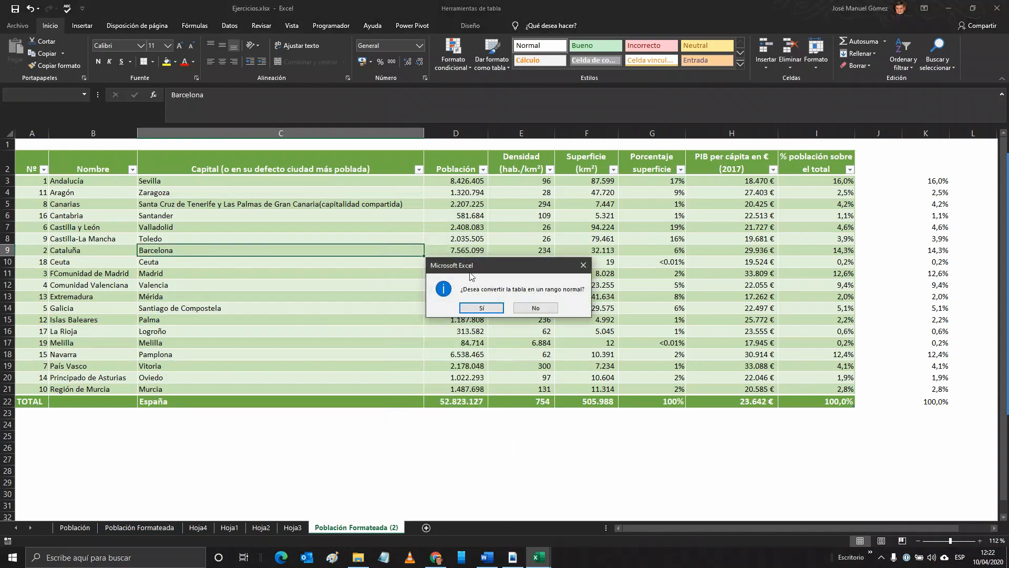
pyautogui.click(494, 307)
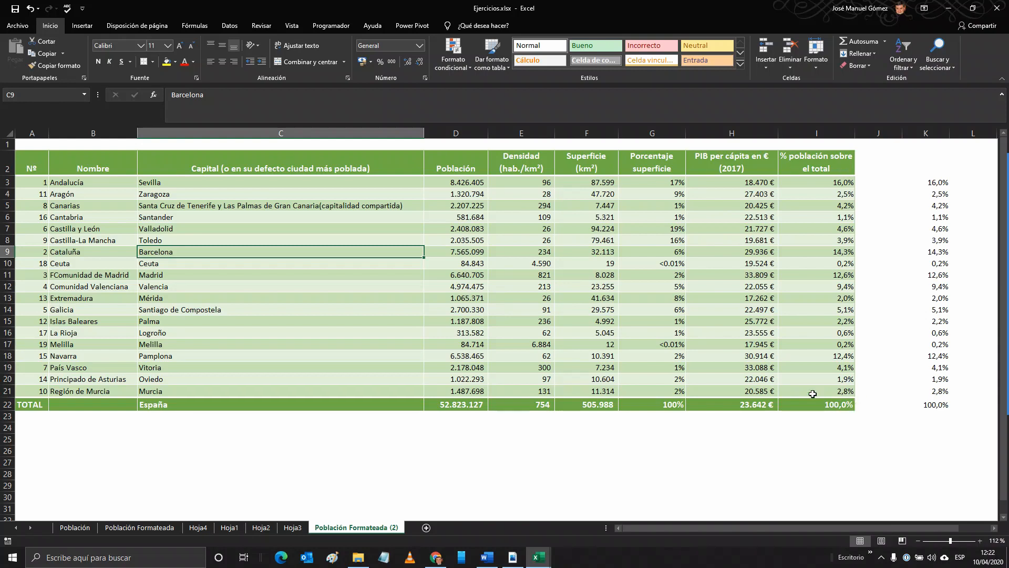
# Step: Delete row 22, the manually built TOTAL row beneath the population data
pyautogui.click(7, 404)
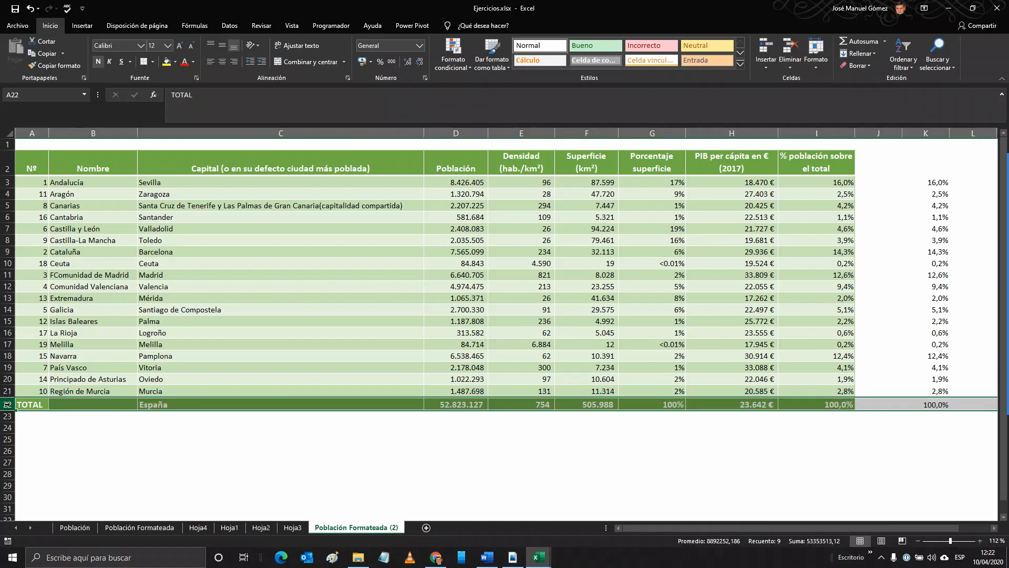
pyautogui.hotkey('ctrl', '-')
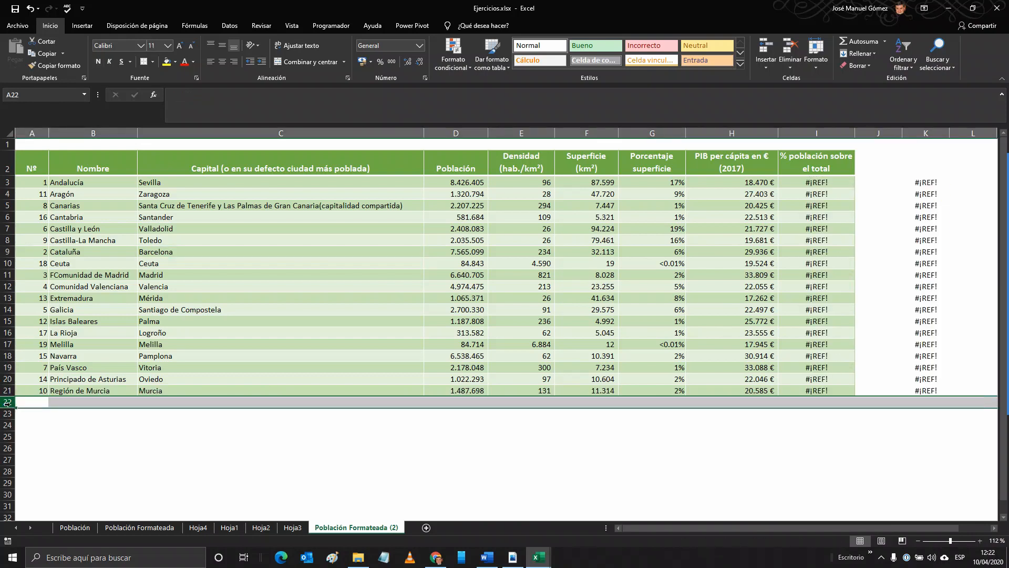
pyautogui.click(55, 334)
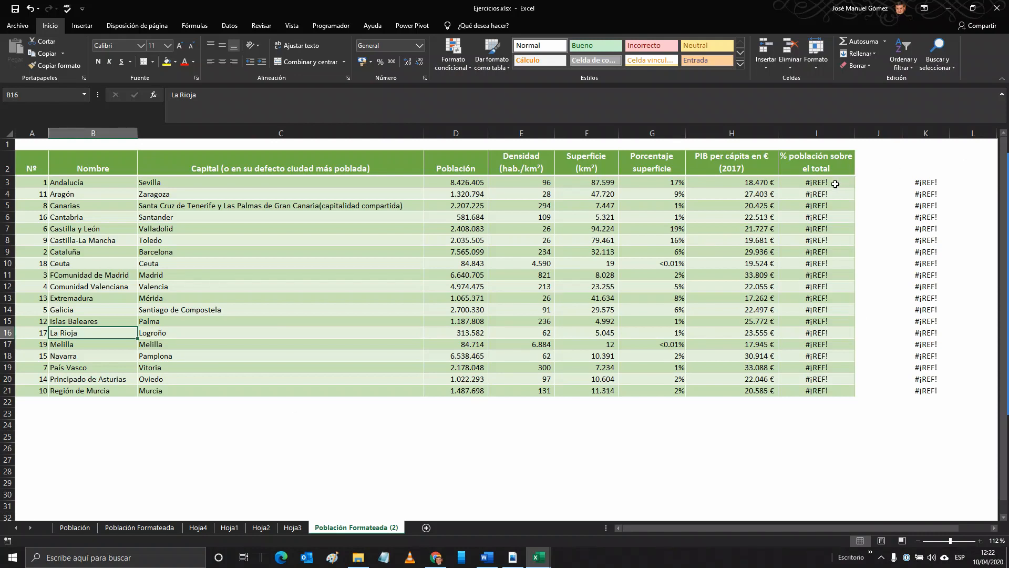
# Step: Review the formula in I3 and clear the % población sobre el total formulas from I3 to I21
pyautogui.click(833, 183)
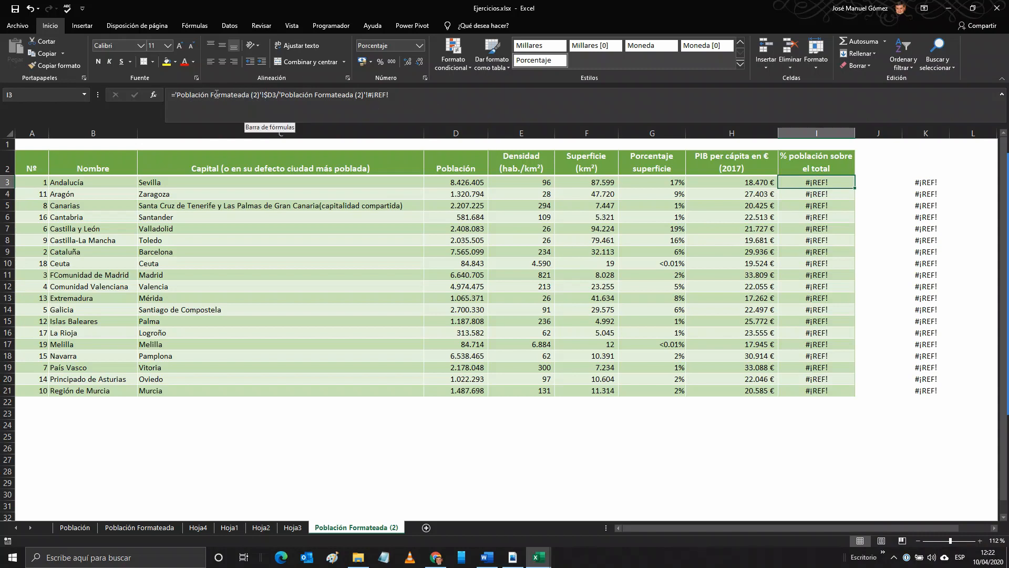
pyautogui.click(267, 94)
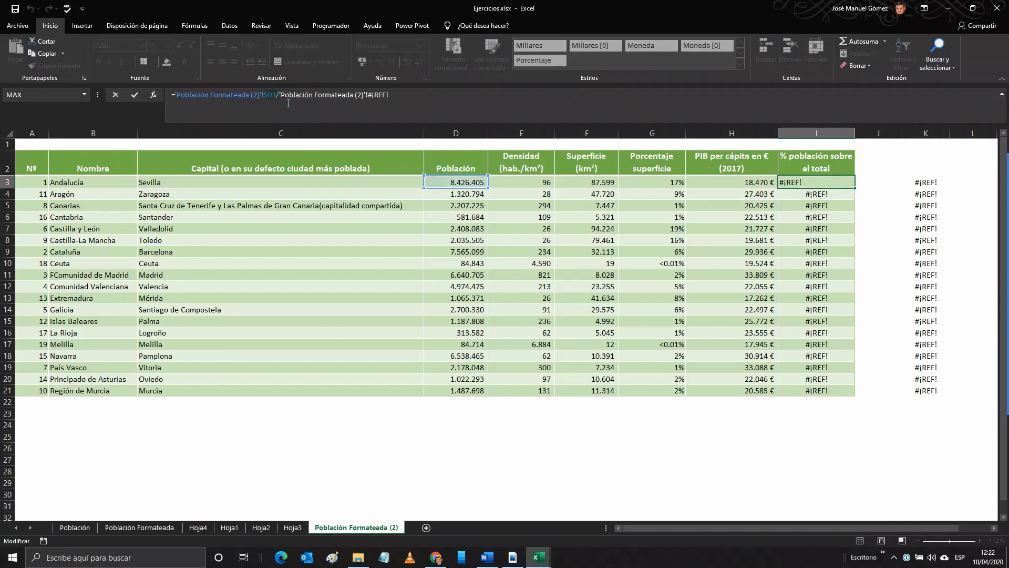
pyautogui.press('Escape')
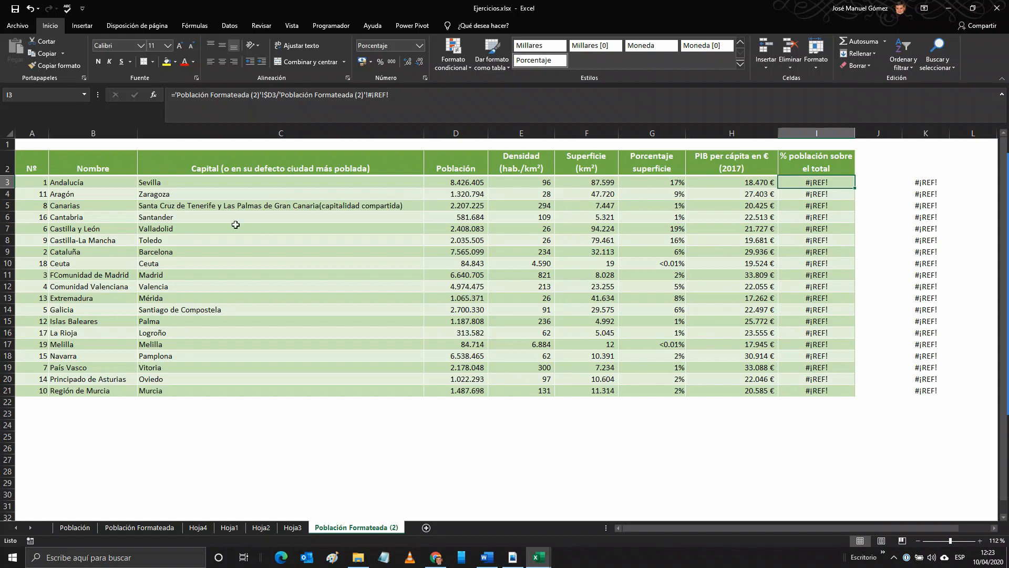
pyautogui.moveTo(30, 162); pyautogui.dragTo(832, 391)
pyautogui.click(878, 309)
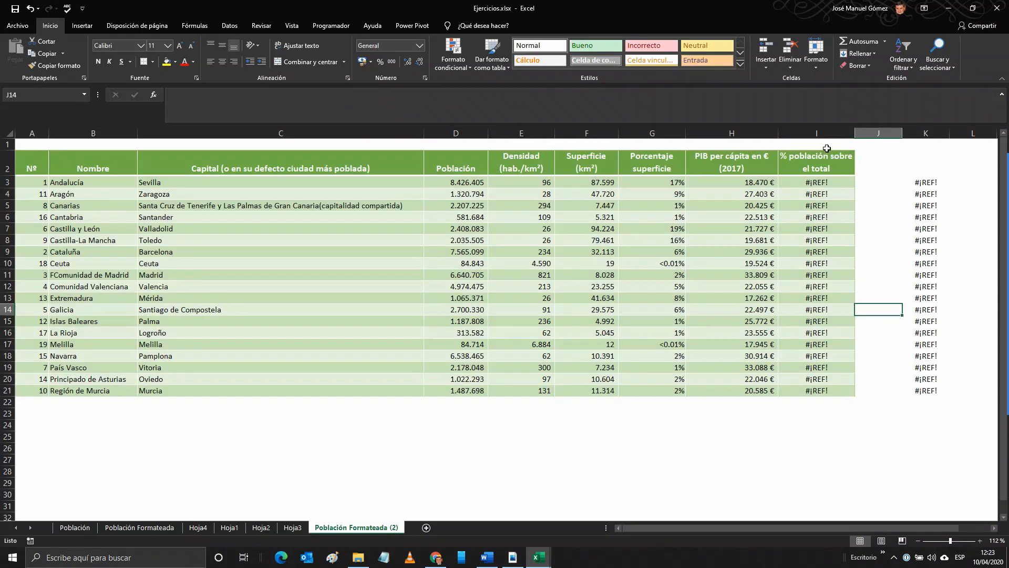
pyautogui.moveTo(805, 182); pyautogui.dragTo(829, 389)
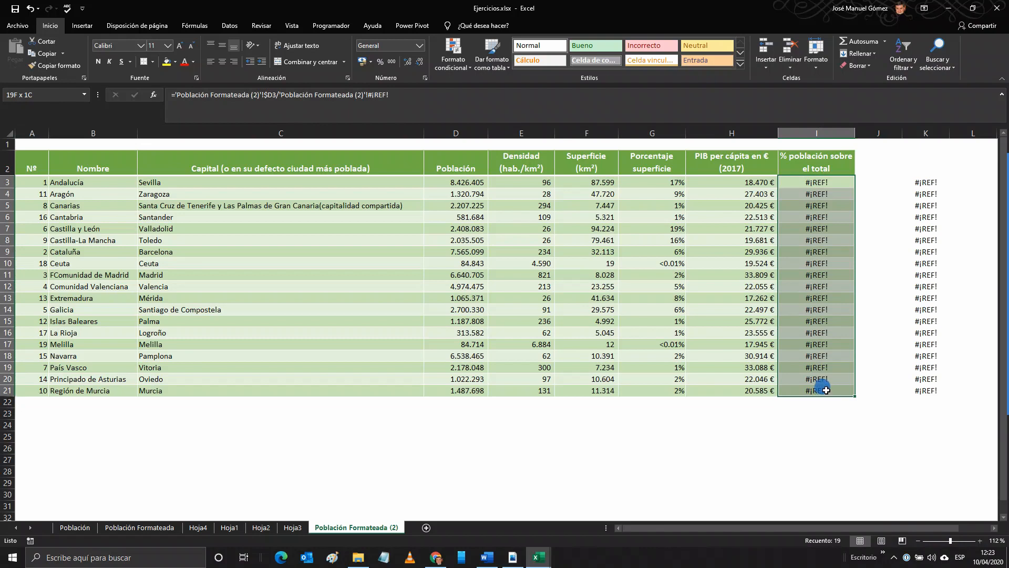
pyautogui.press('Delete')
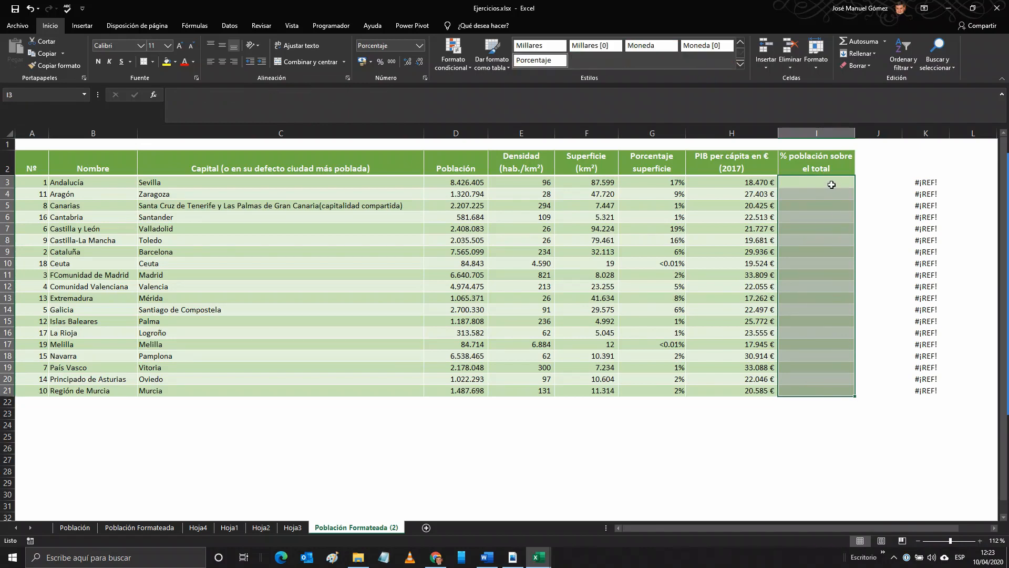
pyautogui.click(831, 184)
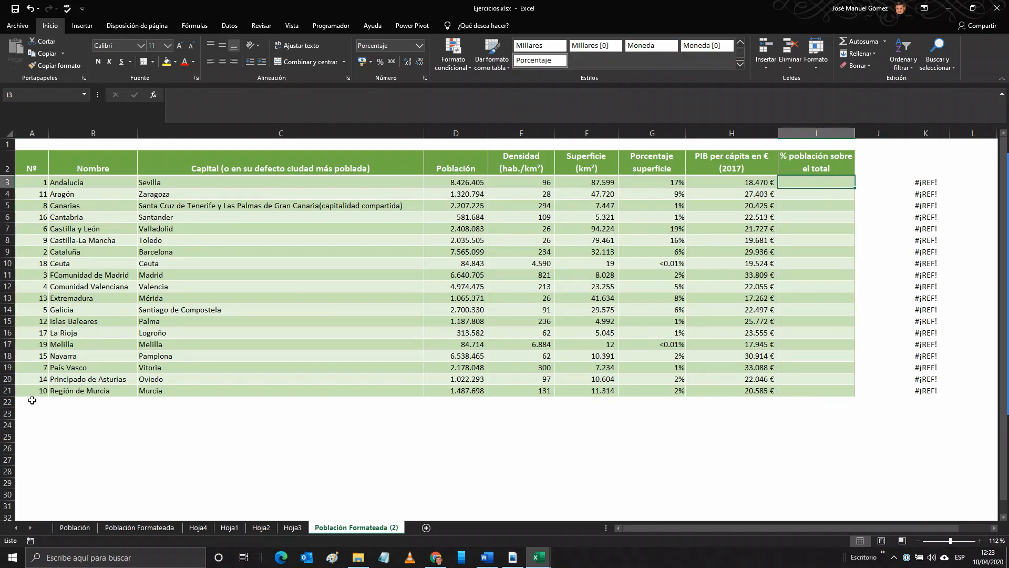
# Step: Create a table with headers from the range A2:I21
pyautogui.moveTo(21, 160); pyautogui.dragTo(838, 388)
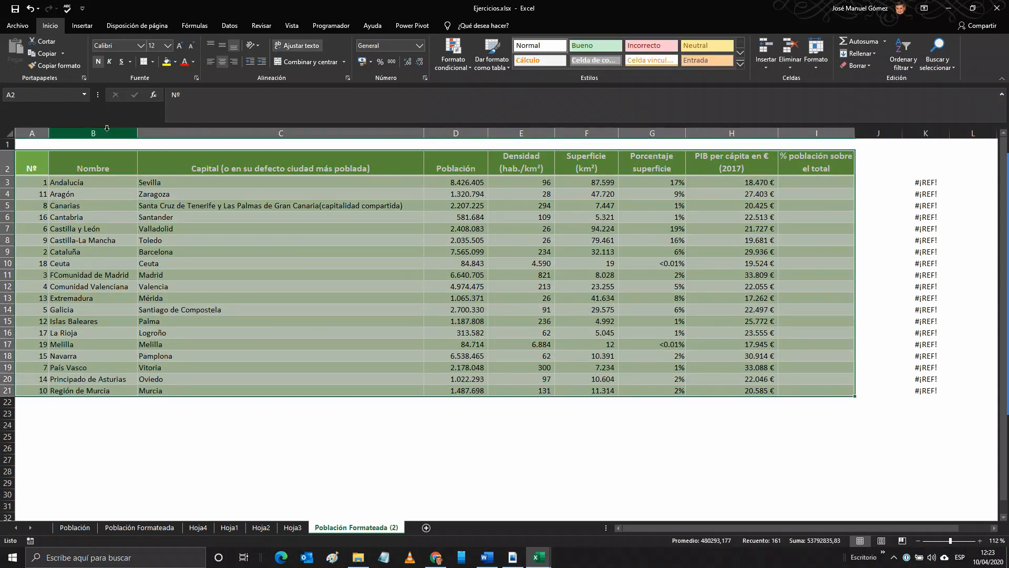
pyautogui.click(82, 26)
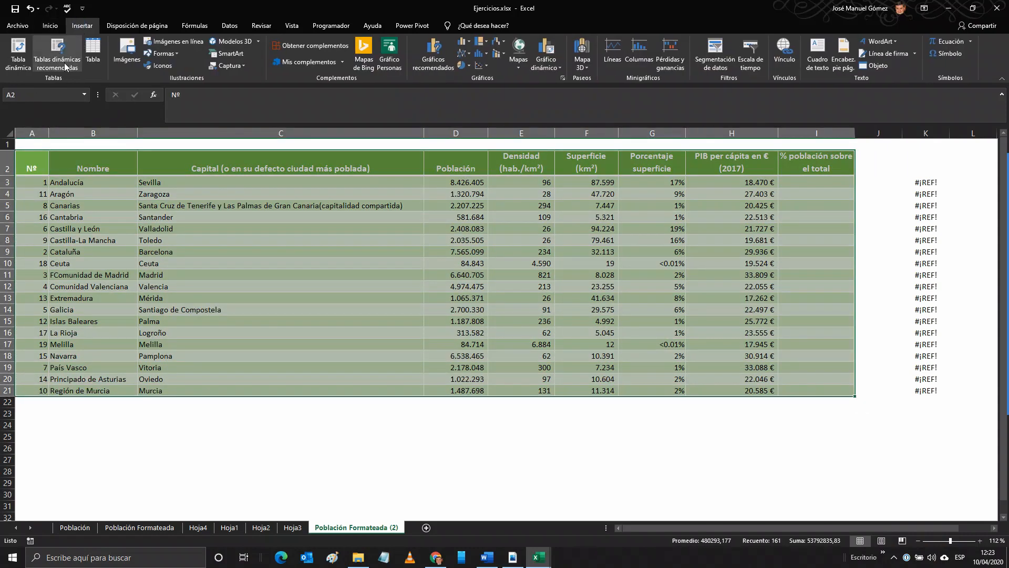
pyautogui.click(94, 53)
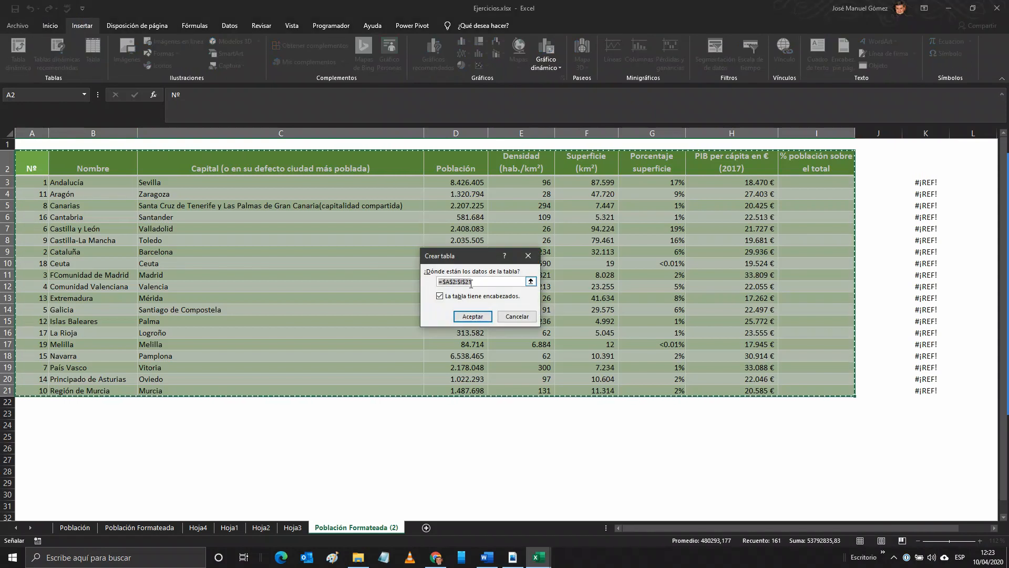
pyautogui.click(480, 317)
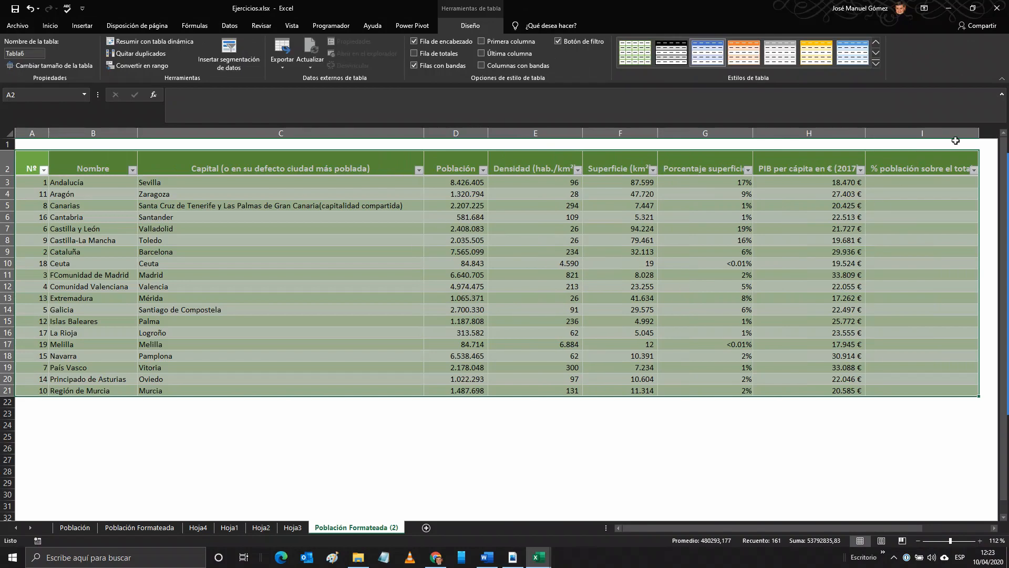
# Step: Narrow columns E through I to one equal width and reduce the width of the Capital column slightly
pyautogui.moveTo(973, 130); pyautogui.dragTo(545, 135)
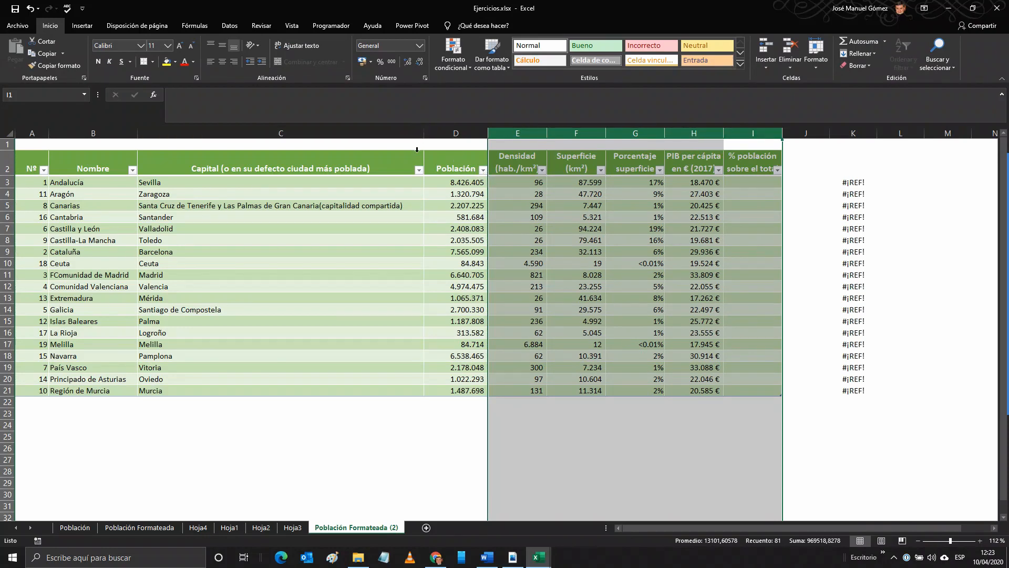
pyautogui.click(395, 212)
pyautogui.moveTo(425, 132); pyautogui.dragTo(409, 134)
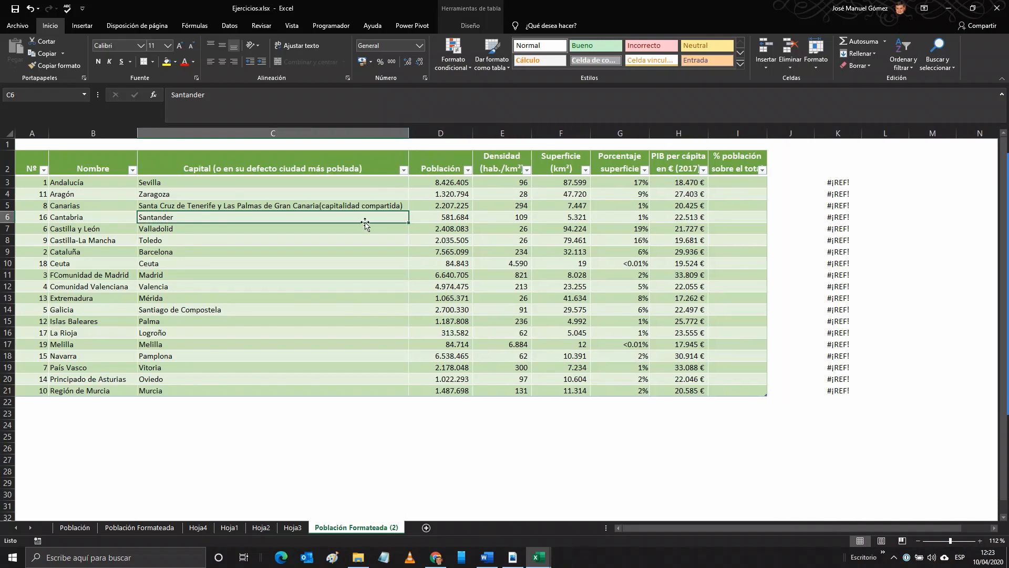
# Step: Add a totals row to the population table
pyautogui.click(218, 252)
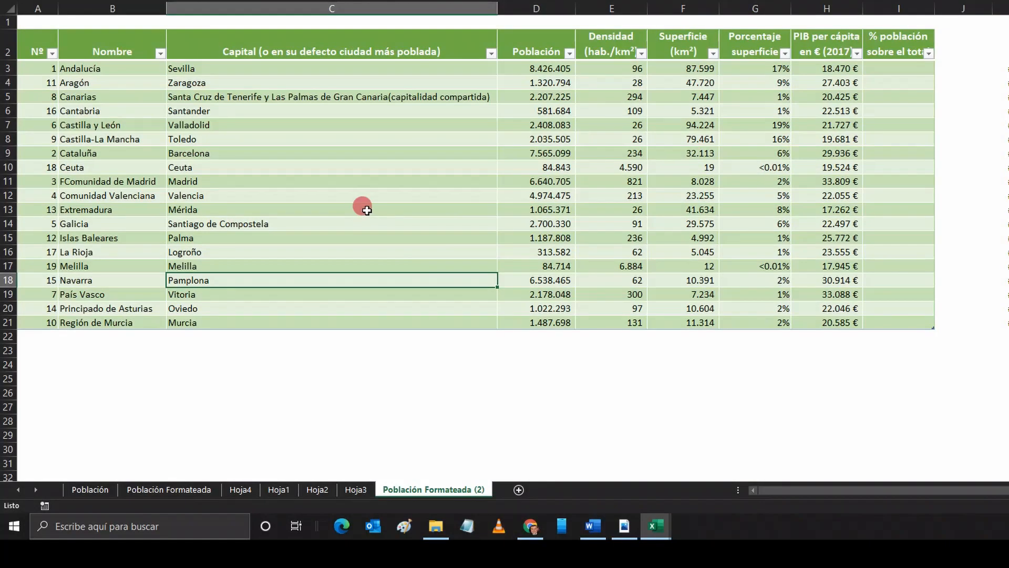
pyautogui.rightClick(303, 299)
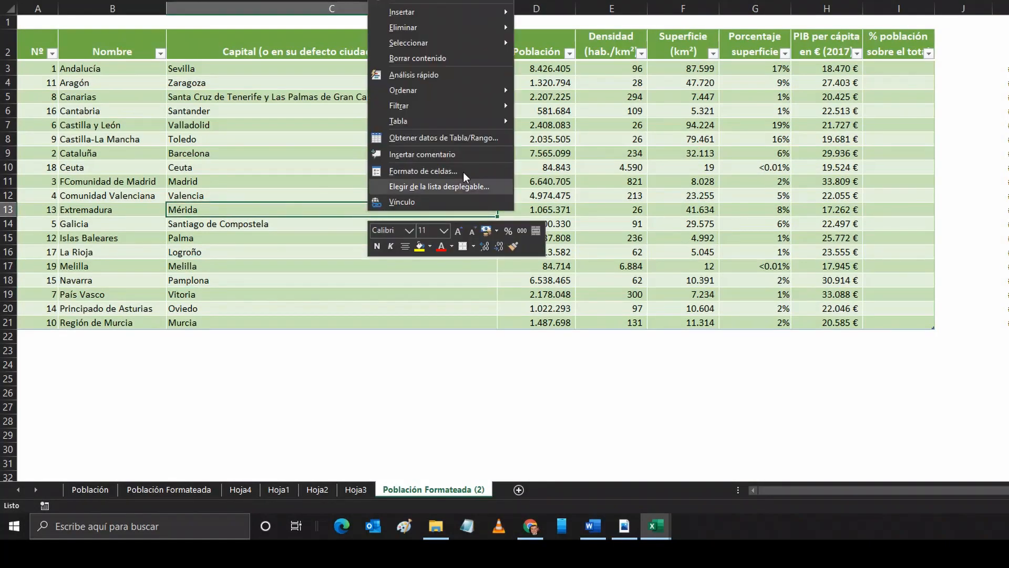
pyautogui.moveTo(463, 122)
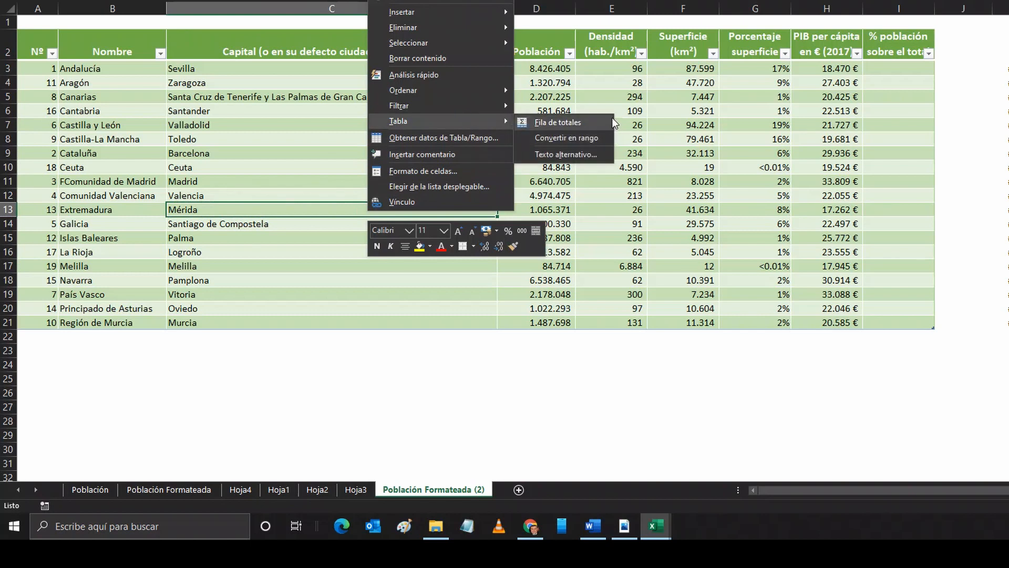
pyautogui.click(578, 124)
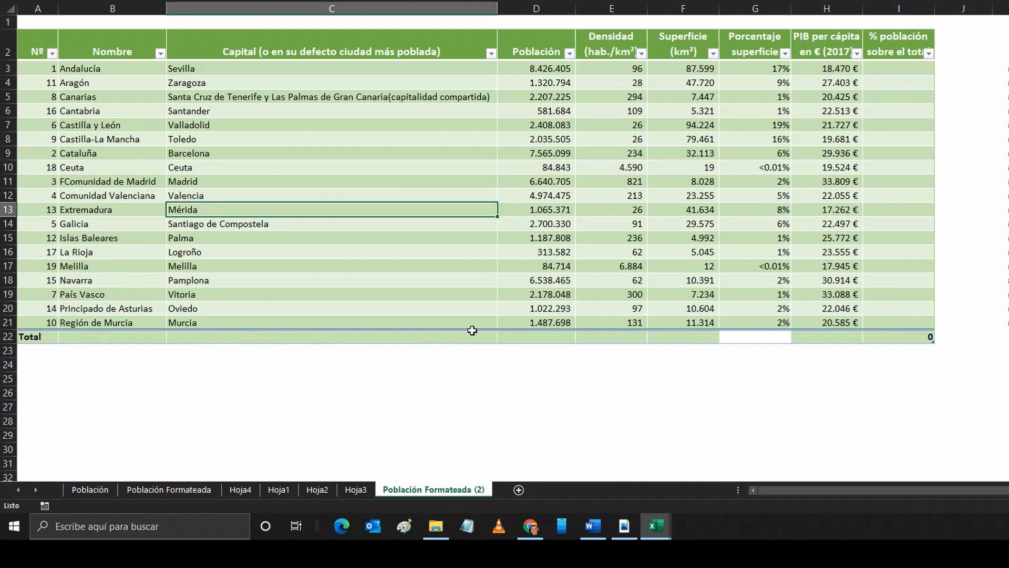
# Step: Examine the cells of the new totals row across the table's columns
pyautogui.click(20, 336)
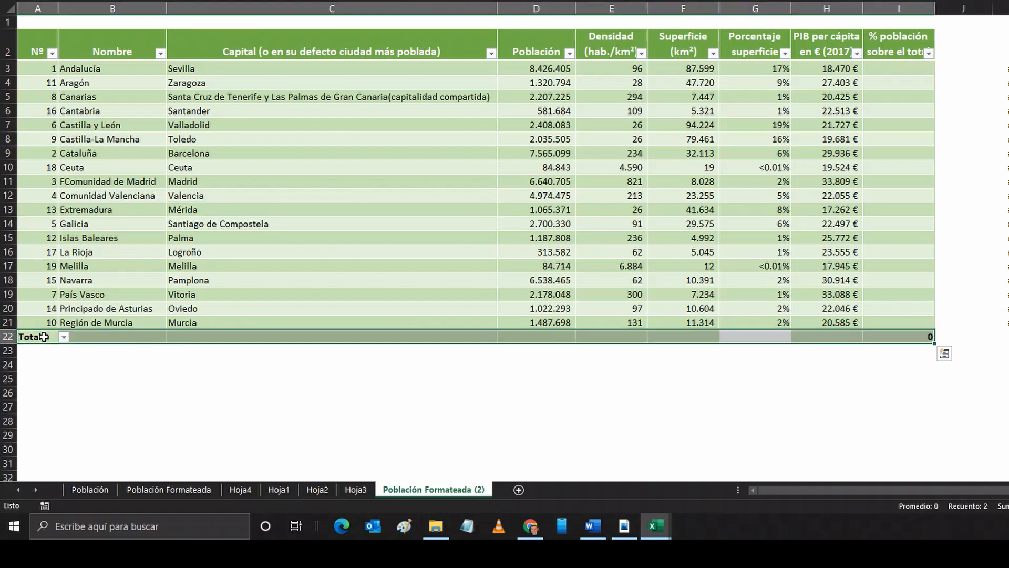
pyautogui.click(119, 338)
pyautogui.click(205, 338)
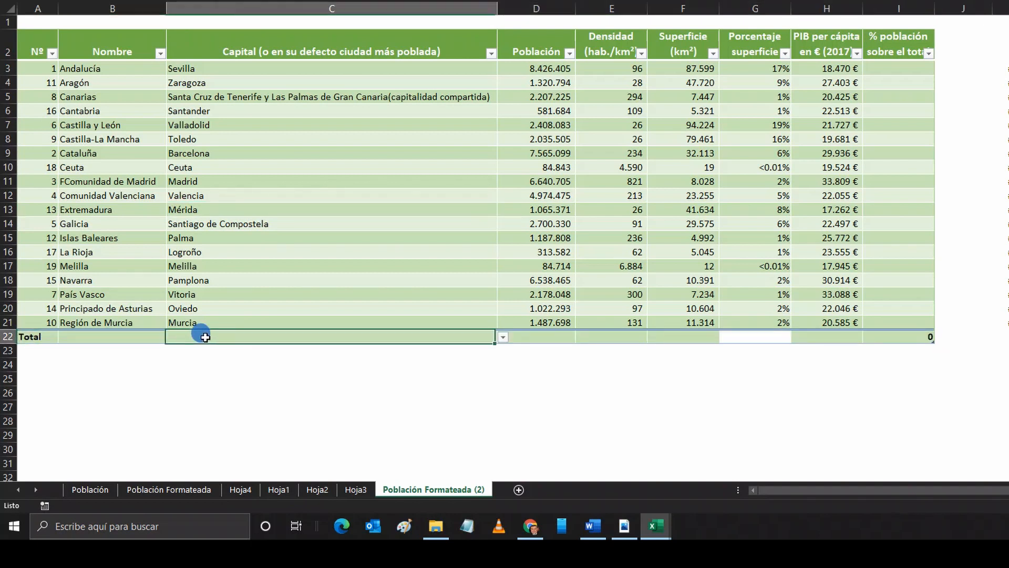
pyautogui.click(528, 339)
pyautogui.click(619, 338)
pyautogui.click(686, 340)
pyautogui.click(729, 342)
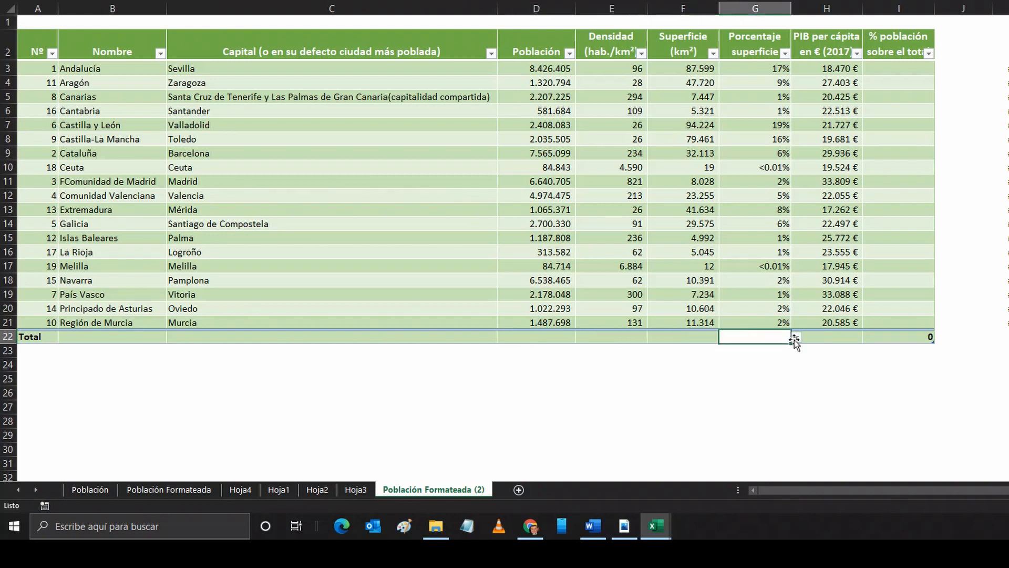
pyautogui.click(797, 339)
pyautogui.click(905, 338)
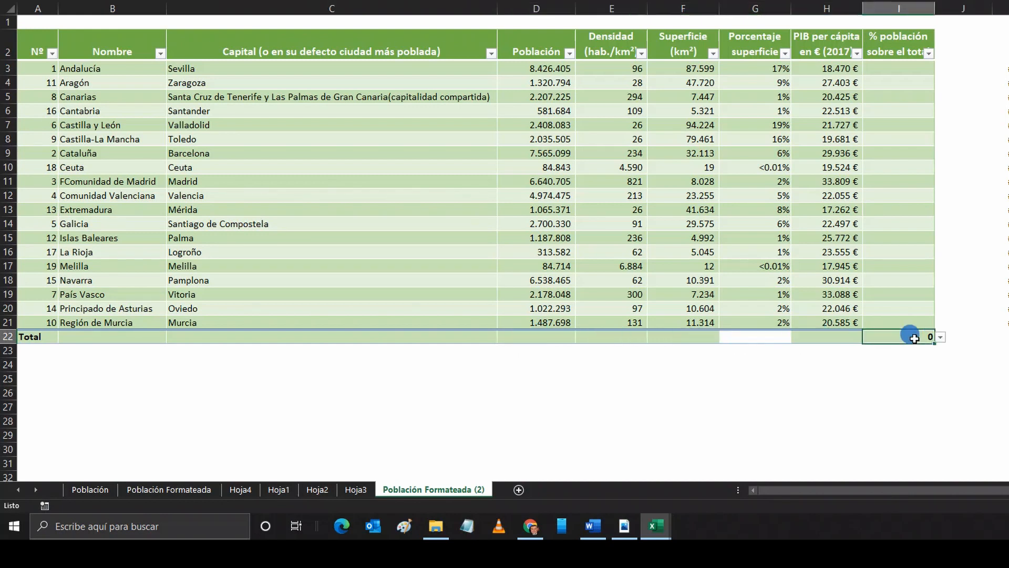
pyautogui.click(763, 338)
# Step: In the totals row, summarise the Nombre column with Recuento and the Población column with Suma
pyautogui.click(121, 334)
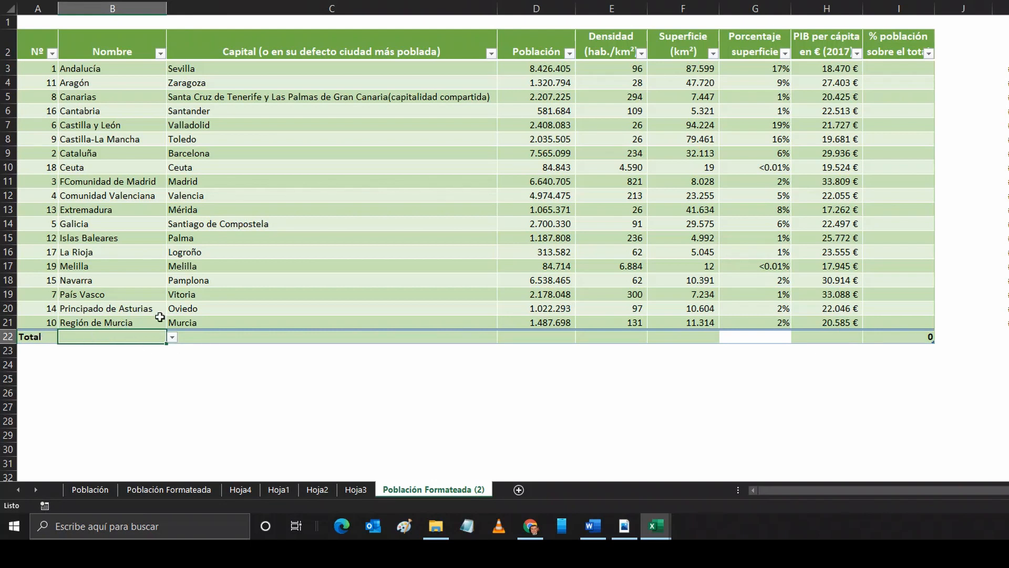
pyautogui.click(172, 338)
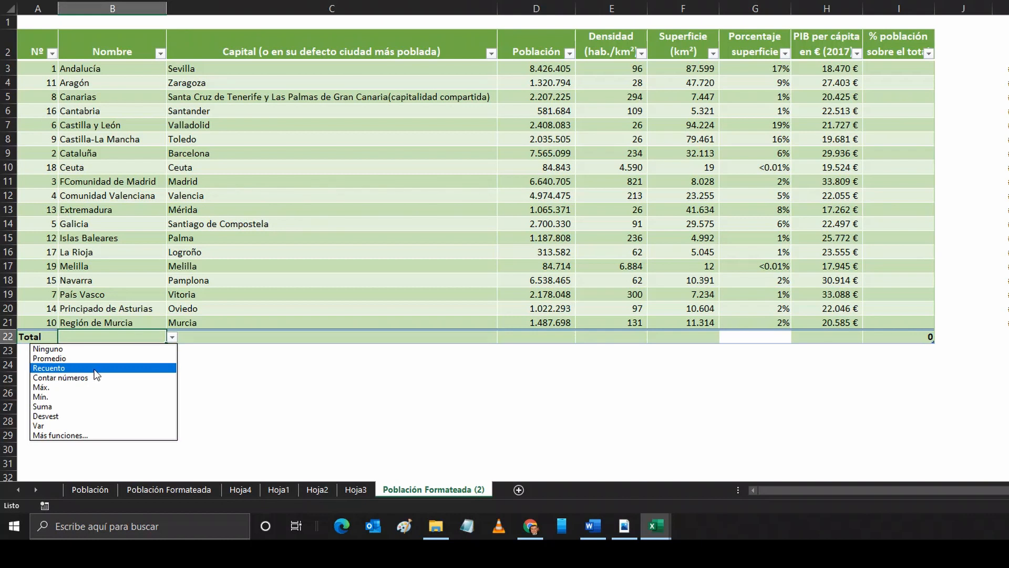
pyautogui.click(97, 374)
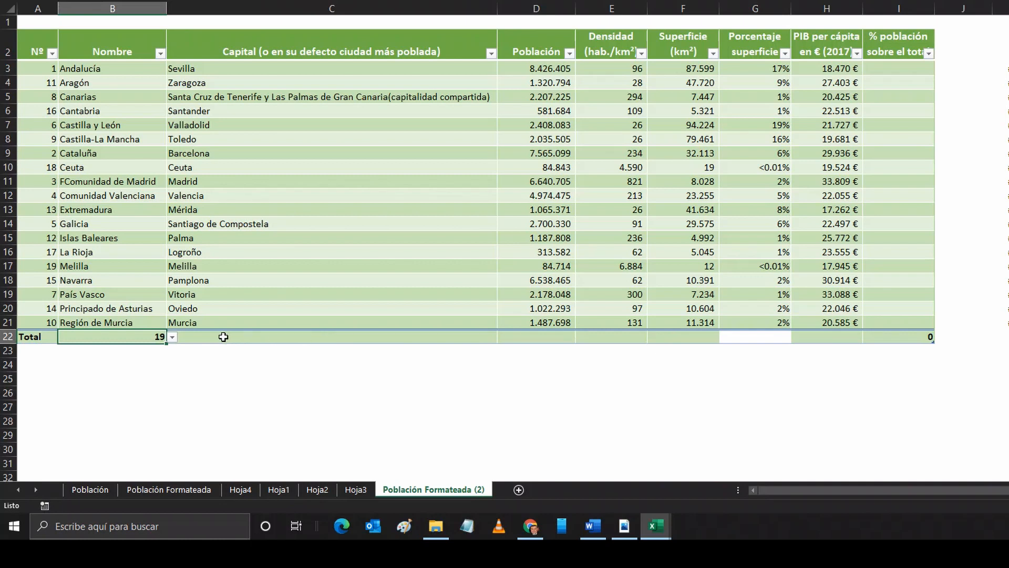
pyautogui.click(530, 336)
pyautogui.click(581, 337)
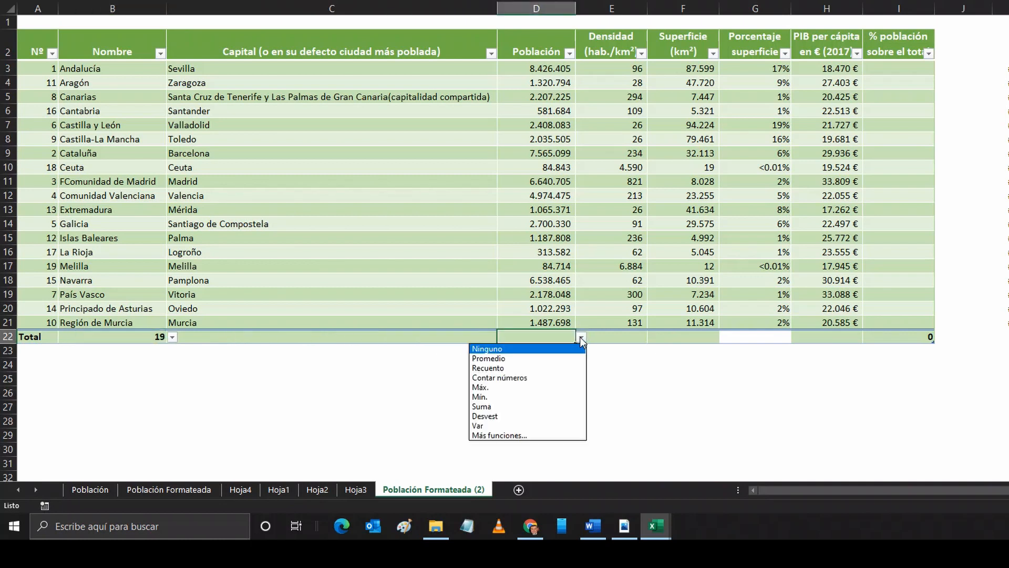
pyautogui.click(531, 407)
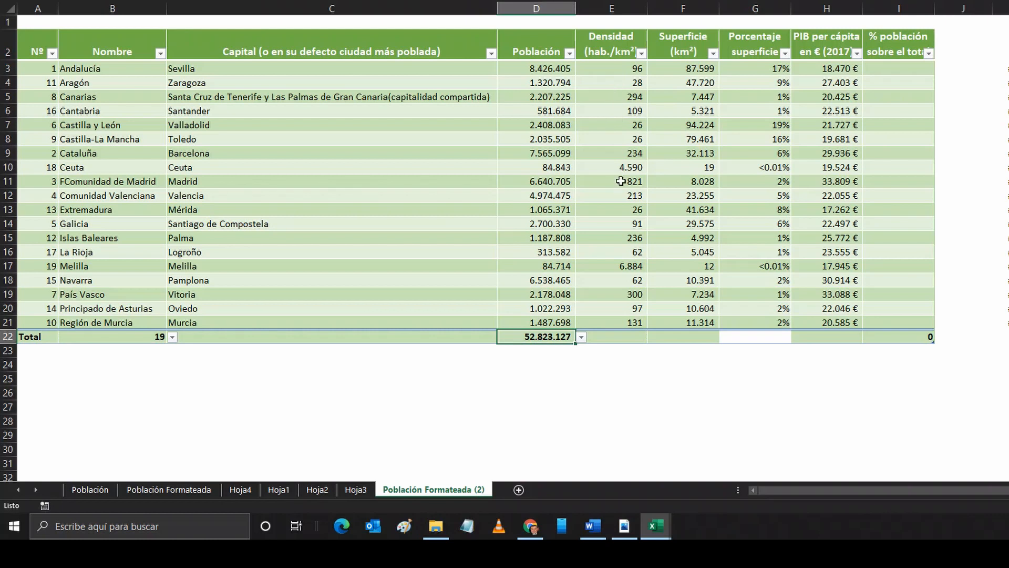
# Step: In the totals row, summarise the Densidad column with Promedio and the Superficie column with Suma
pyautogui.click(624, 336)
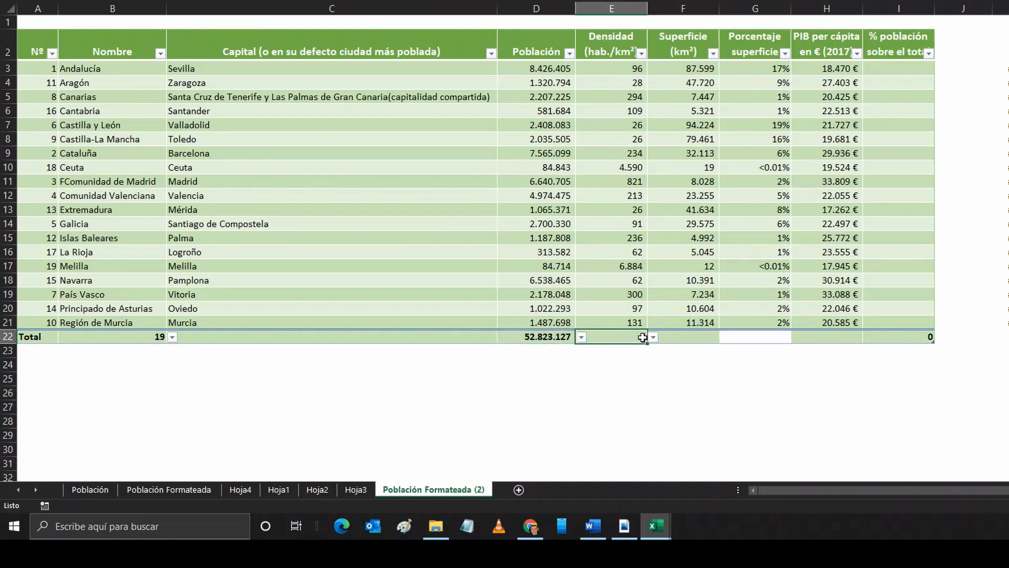
pyautogui.click(653, 337)
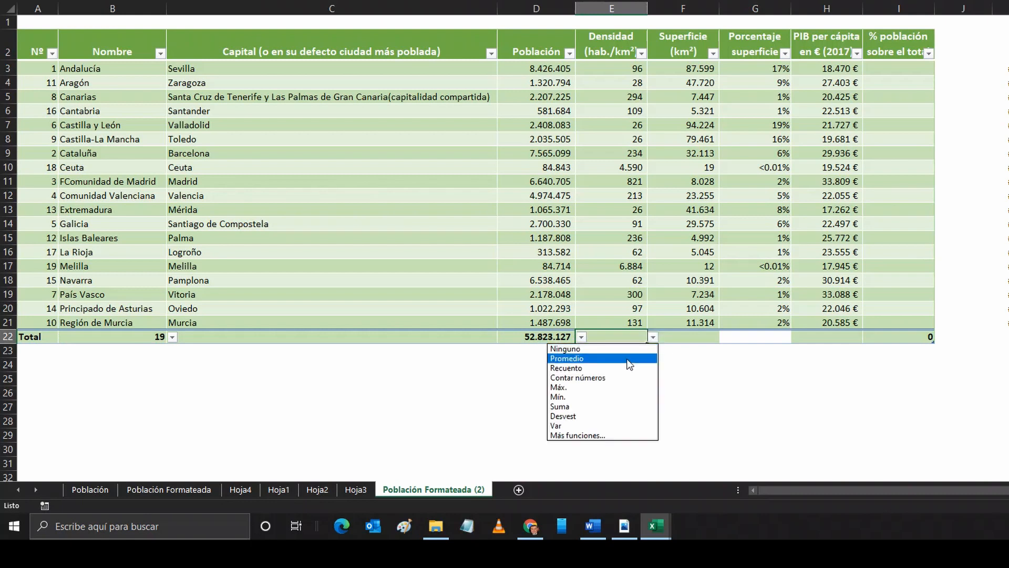
pyautogui.click(629, 358)
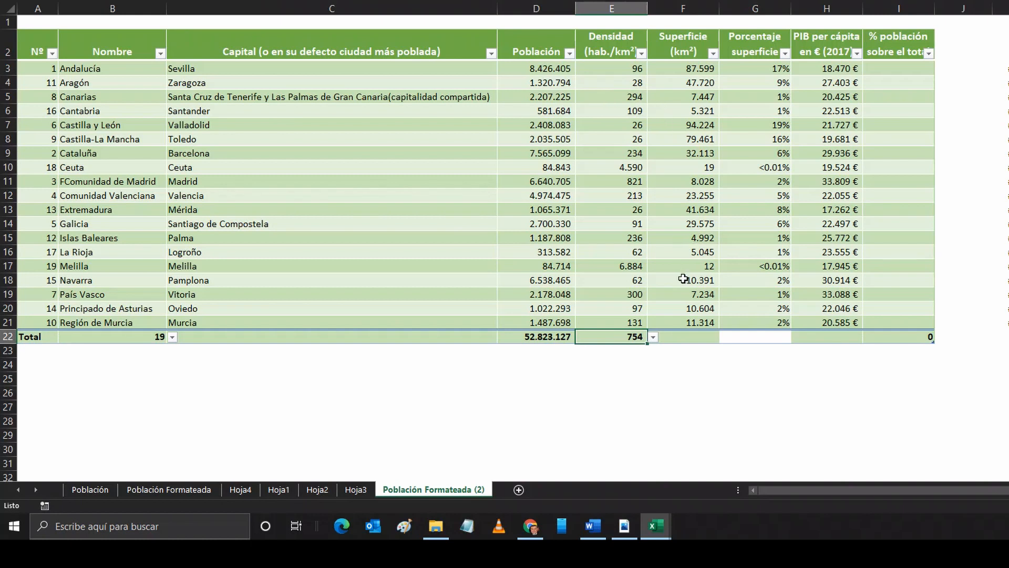
pyautogui.click(677, 340)
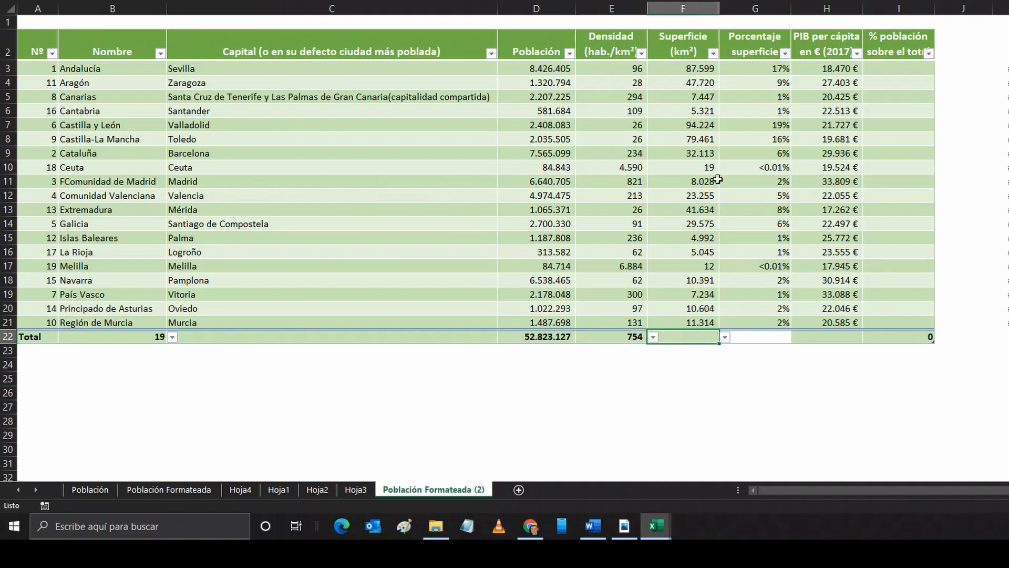
pyautogui.click(725, 337)
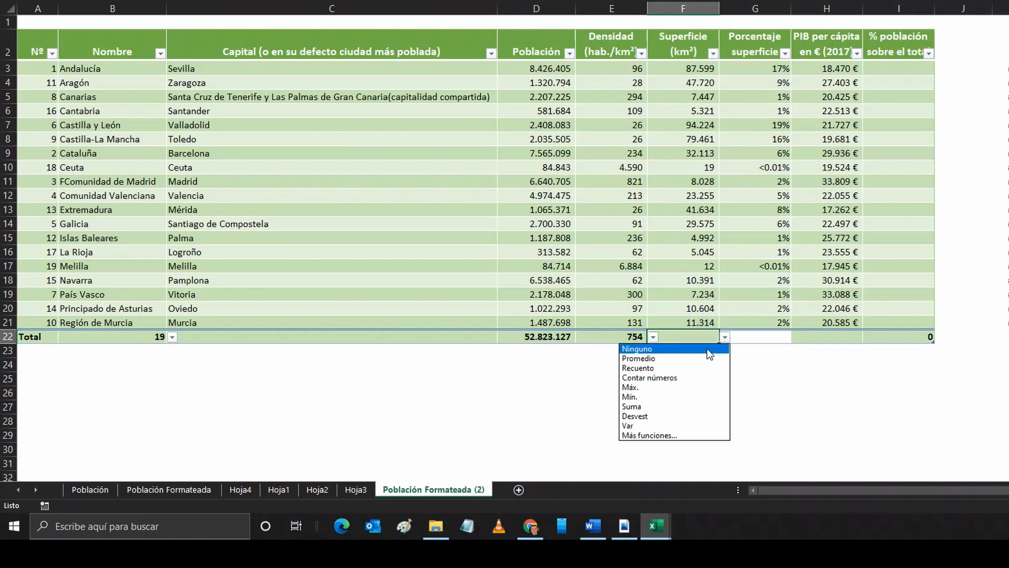
pyautogui.click(690, 407)
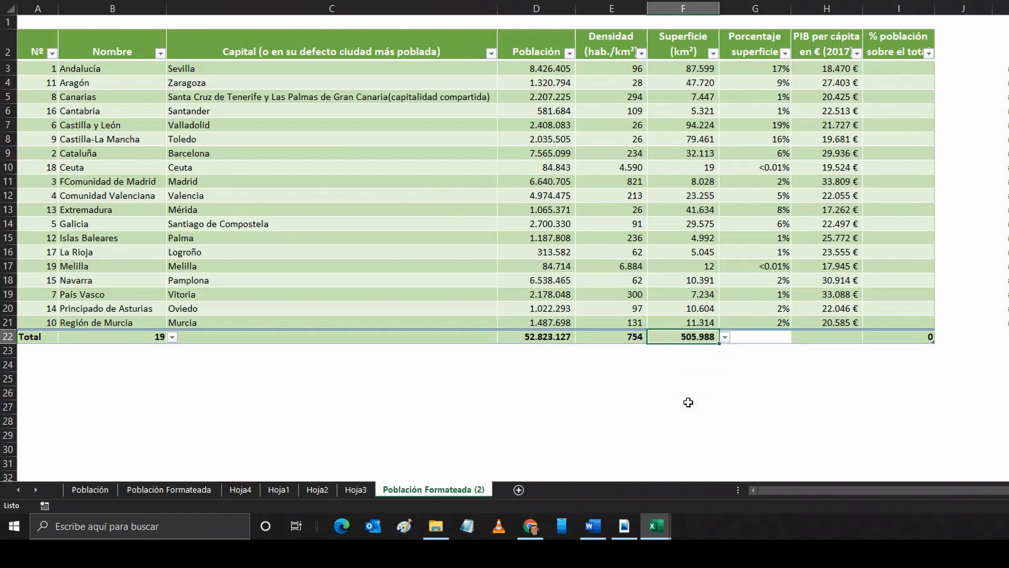
# Step: In the totals row, summarise Porcentaje superficie with Máx. and PIB per cápita with Promedio
pyautogui.click(769, 337)
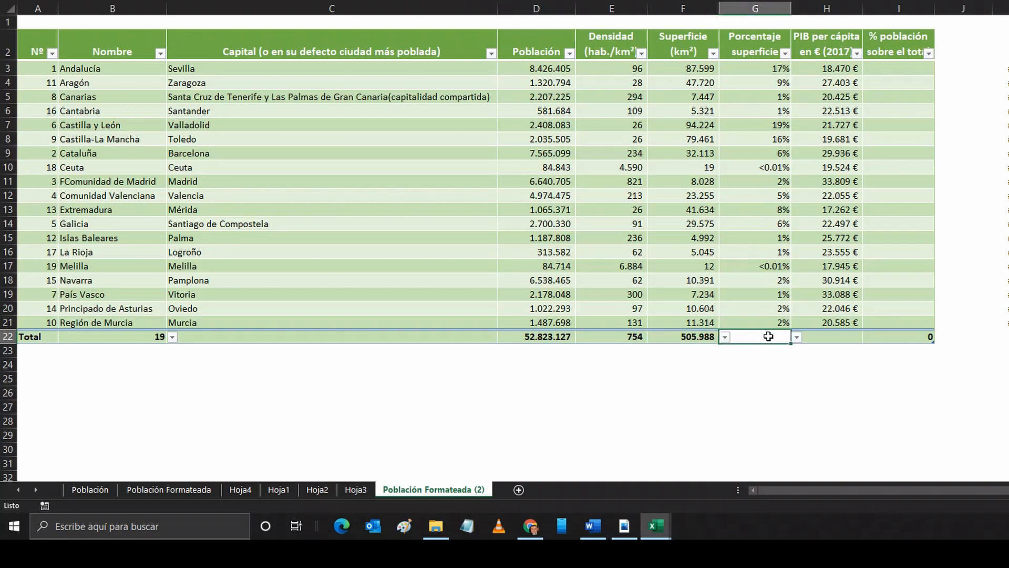
pyautogui.click(797, 339)
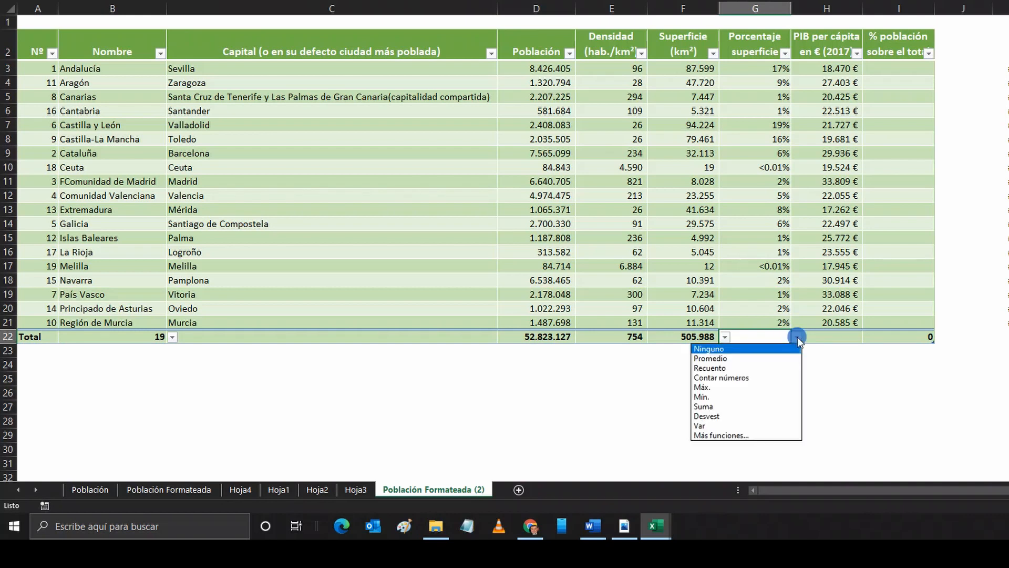
pyautogui.click(706, 387)
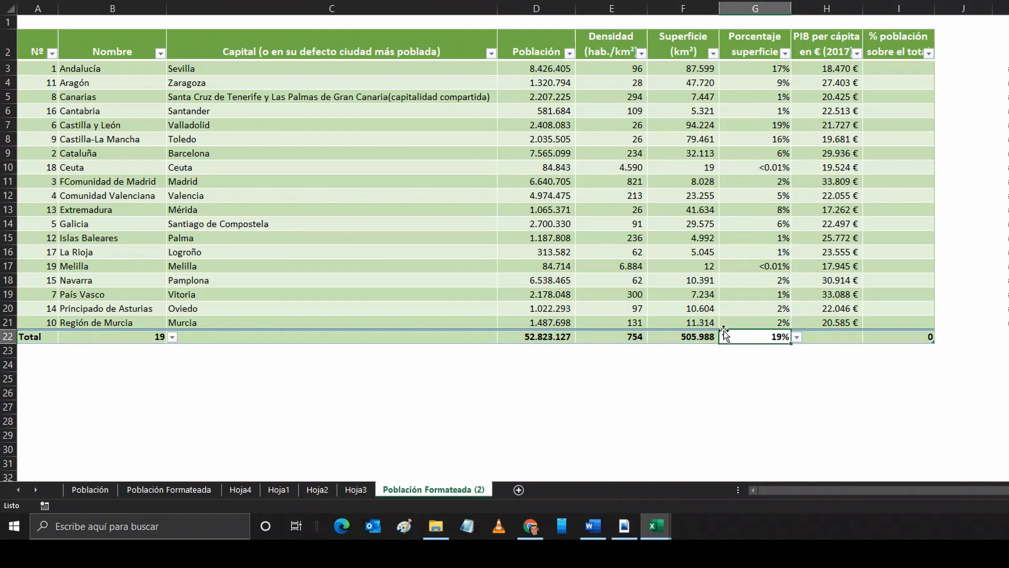
pyautogui.click(834, 337)
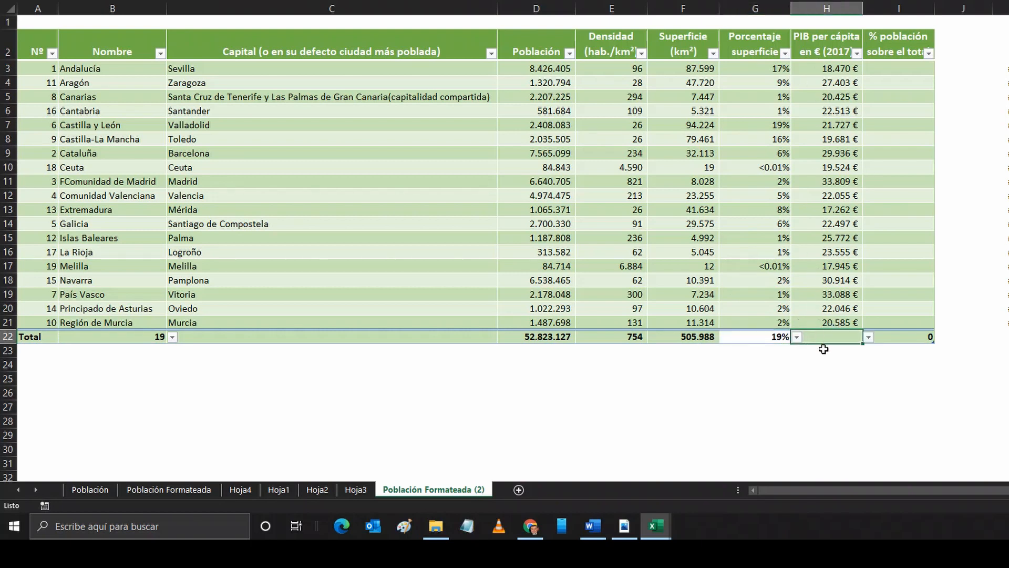
pyautogui.click(868, 338)
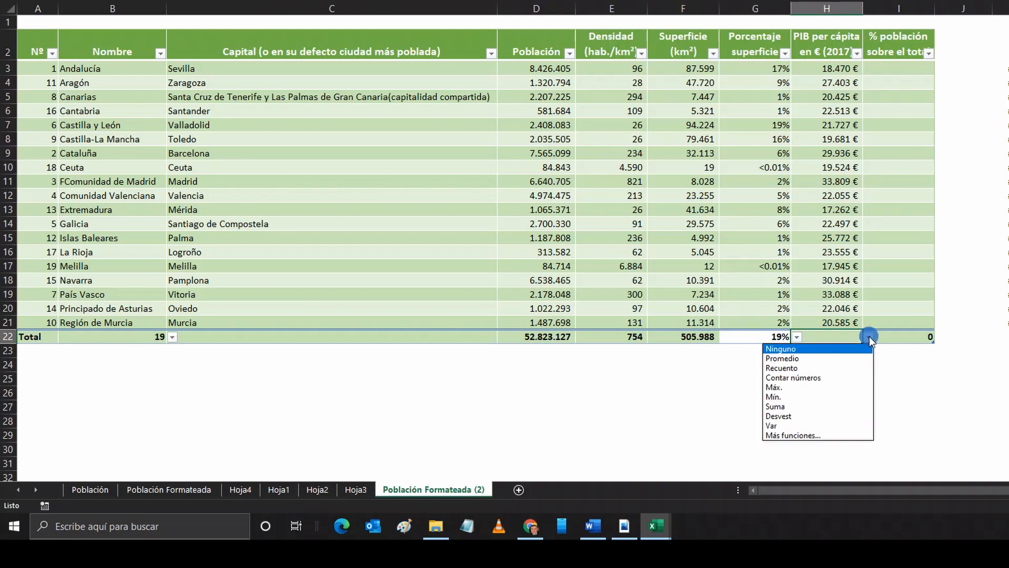
pyautogui.click(811, 358)
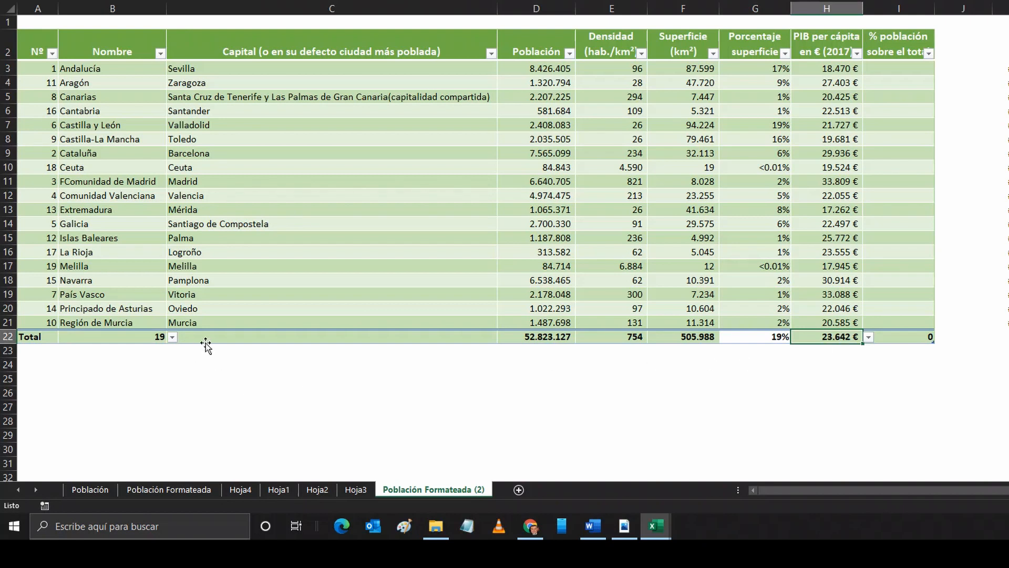
pyautogui.click(282, 303)
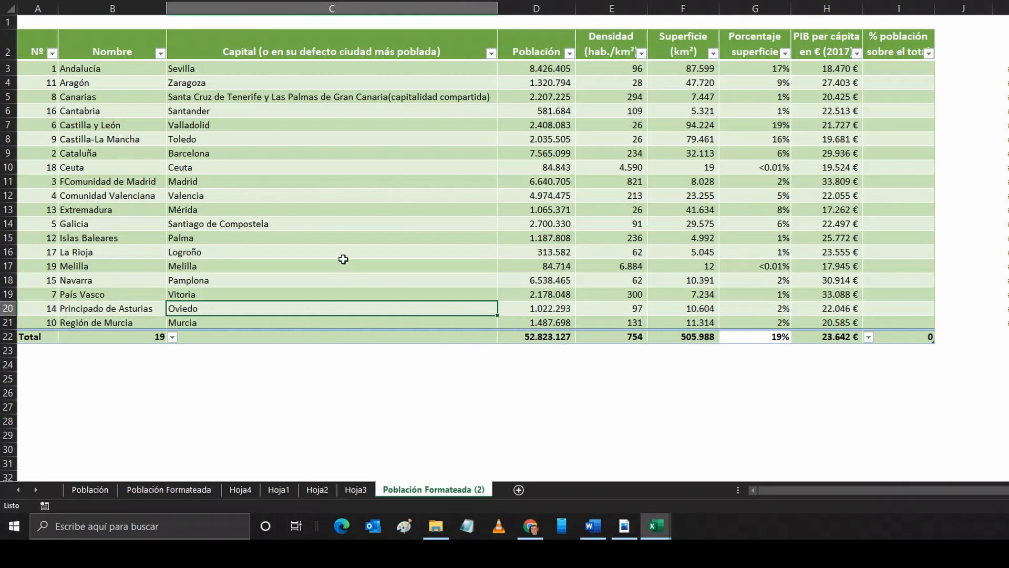
pyautogui.click(612, 45)
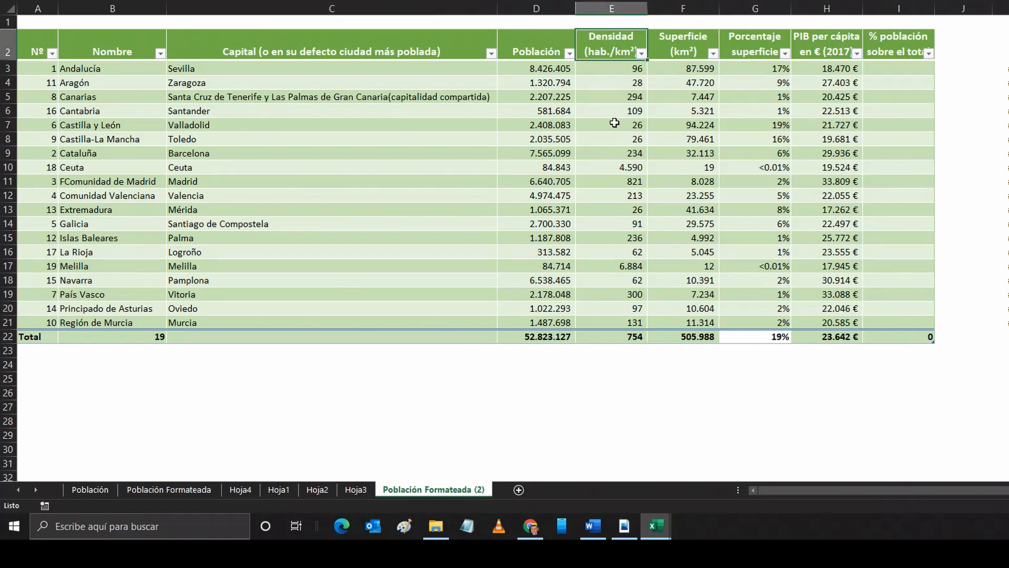
pyautogui.click(900, 68)
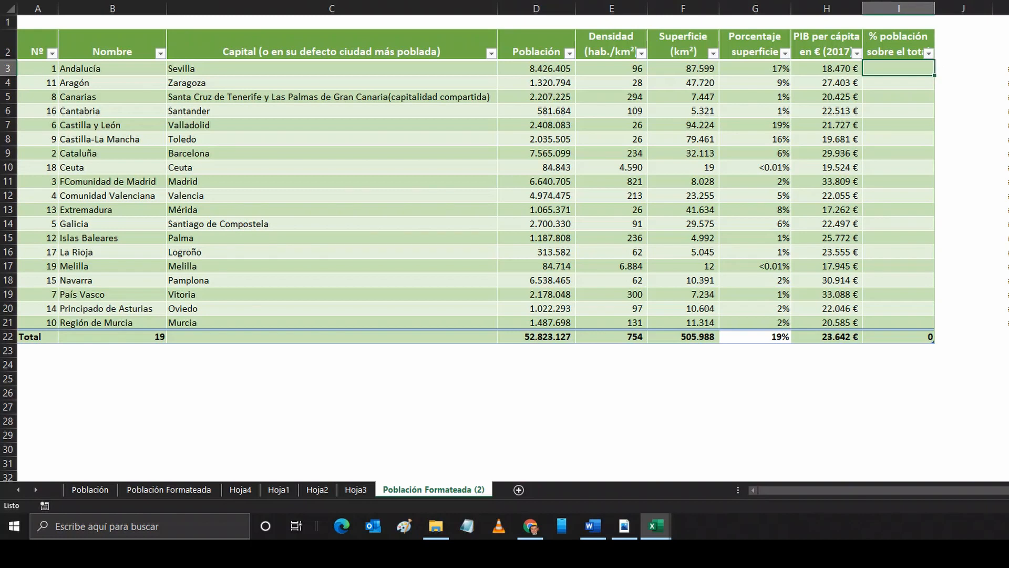
pyautogui.scroll(5, 504, 241)
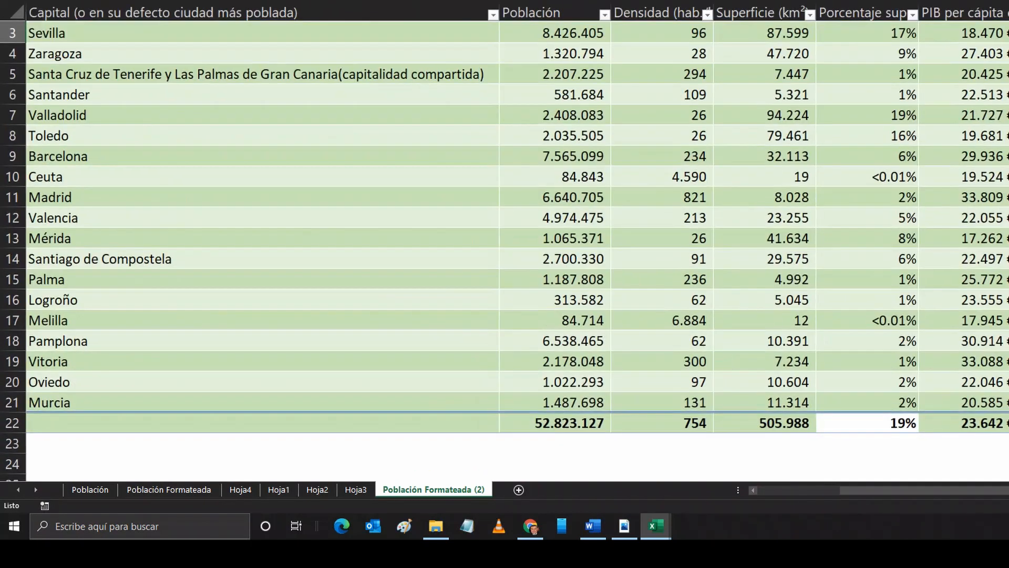
pyautogui.scroll(1, 900, 285)
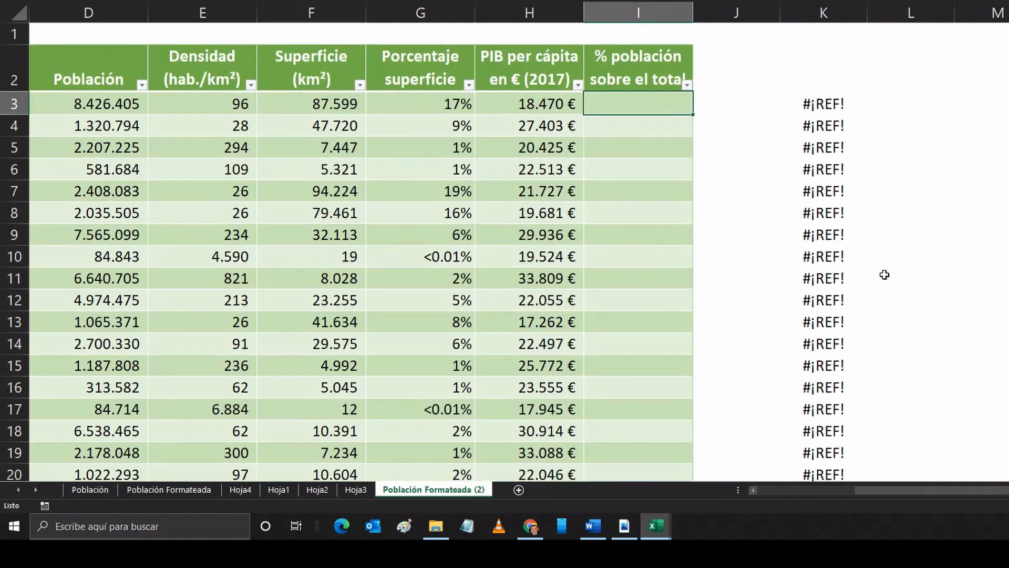
pyautogui.write('=')
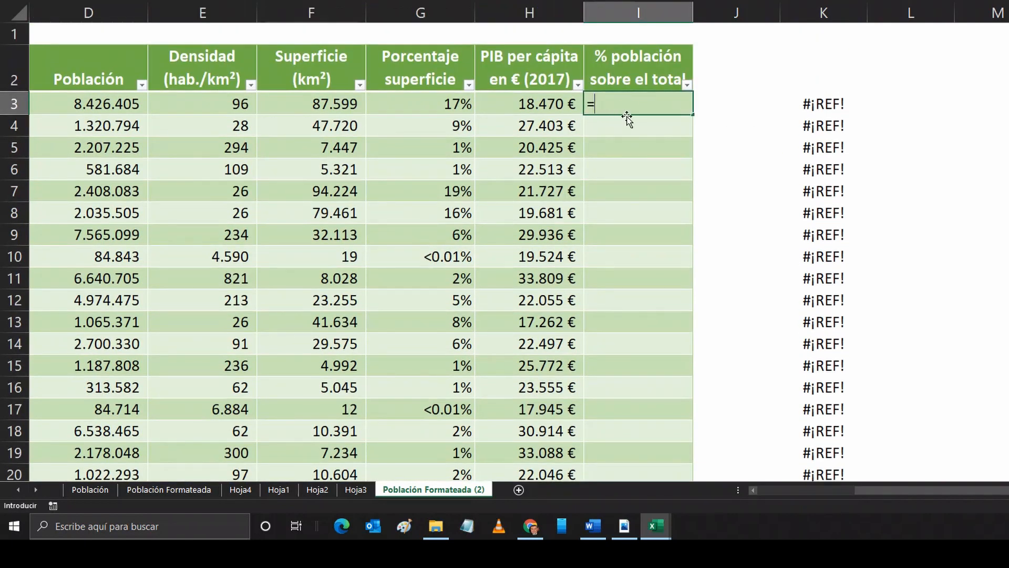
pyautogui.click(100, 103)
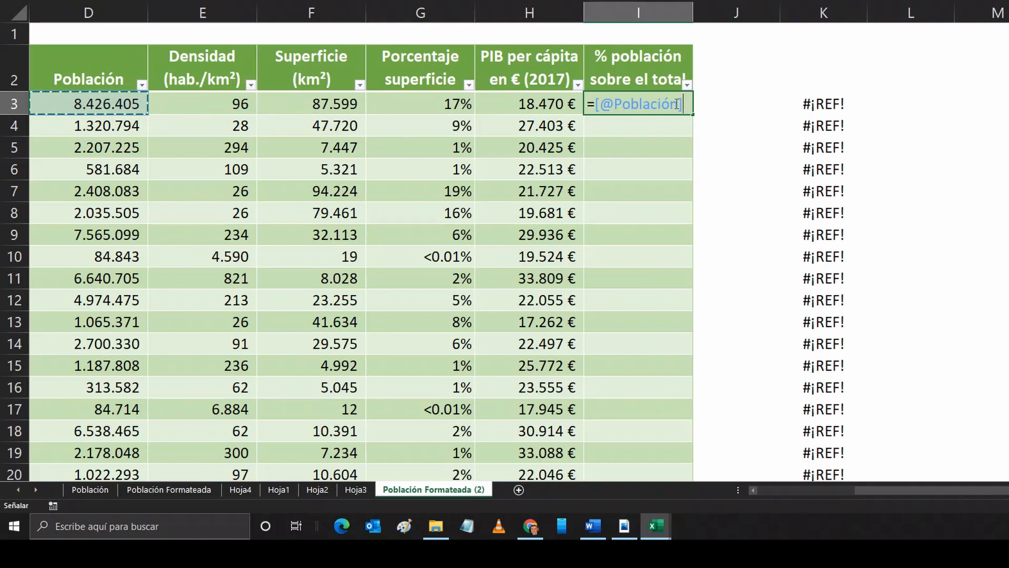
pyautogui.write('/')
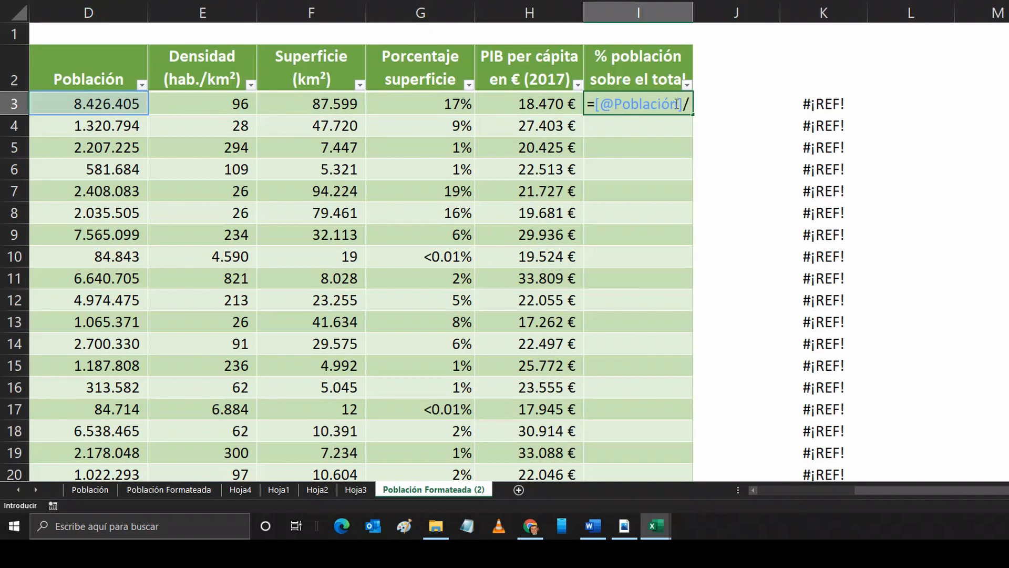
pyautogui.scroll(-3, 139, 164)
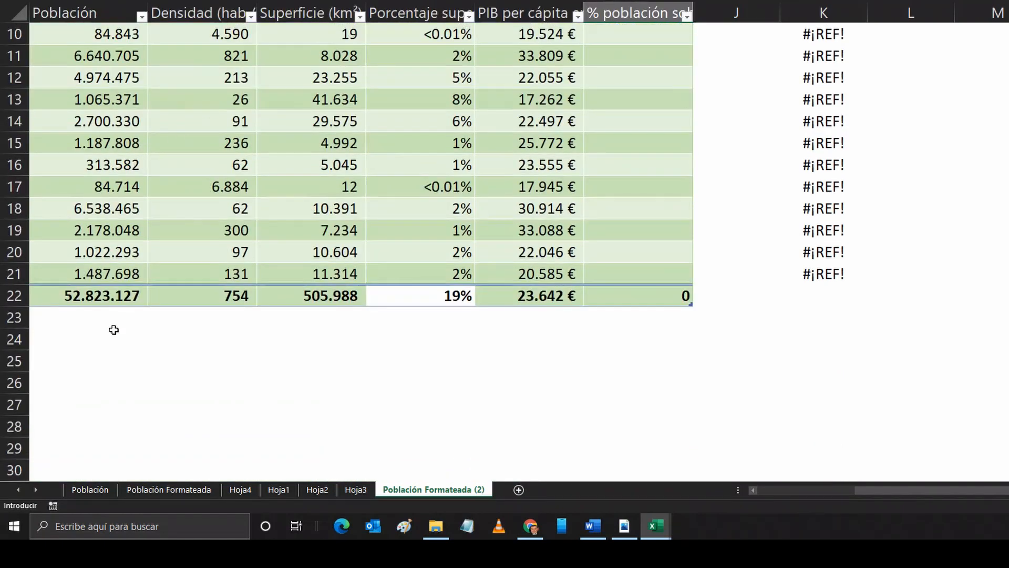
pyautogui.click(117, 297)
pyautogui.scroll(3, 554, 168)
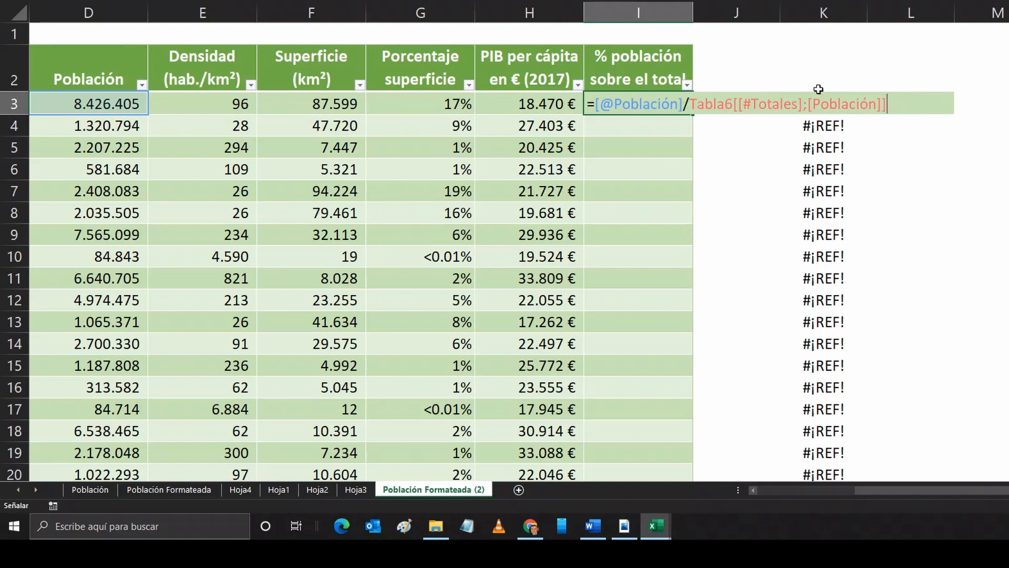
pyautogui.hotkey('ctrl', 'Return')
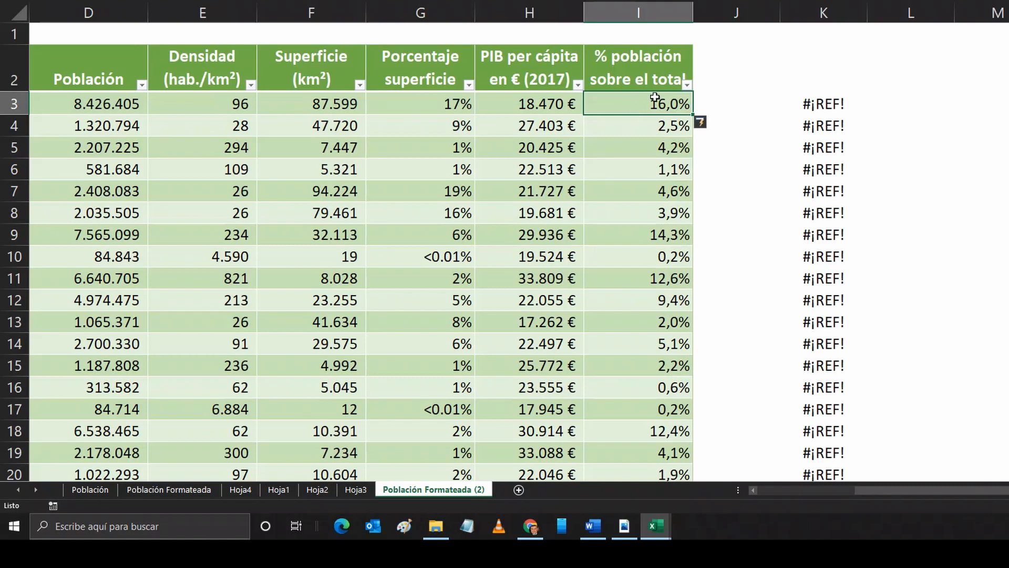
# Step: Set the summary function of the % población sobre el total column to Ninguno in the totals row
pyautogui.scroll(-3, 654, 97)
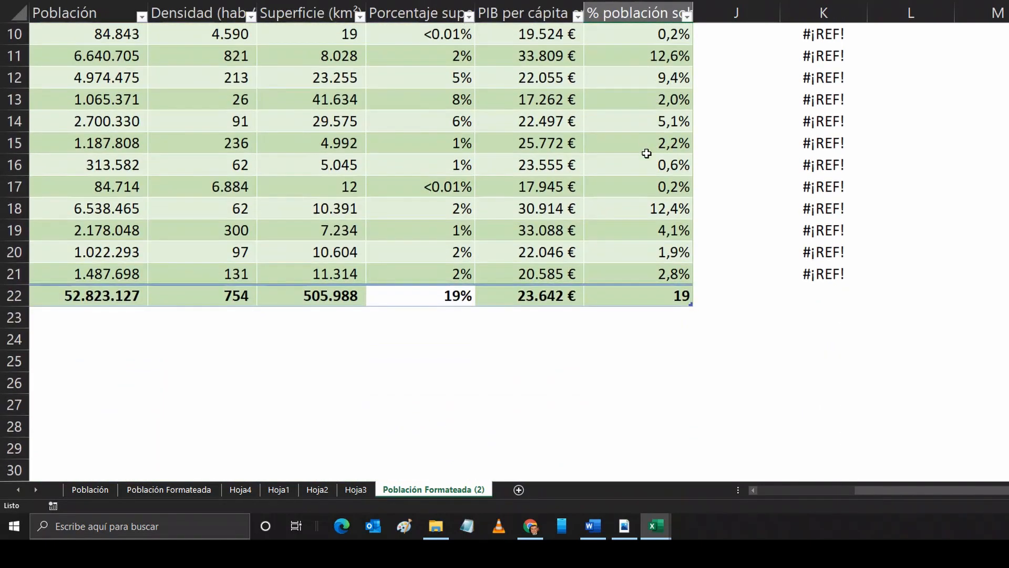
pyautogui.scroll(1, 649, 184)
pyautogui.scroll(1, 687, 189)
pyautogui.scroll(-1, 675, 255)
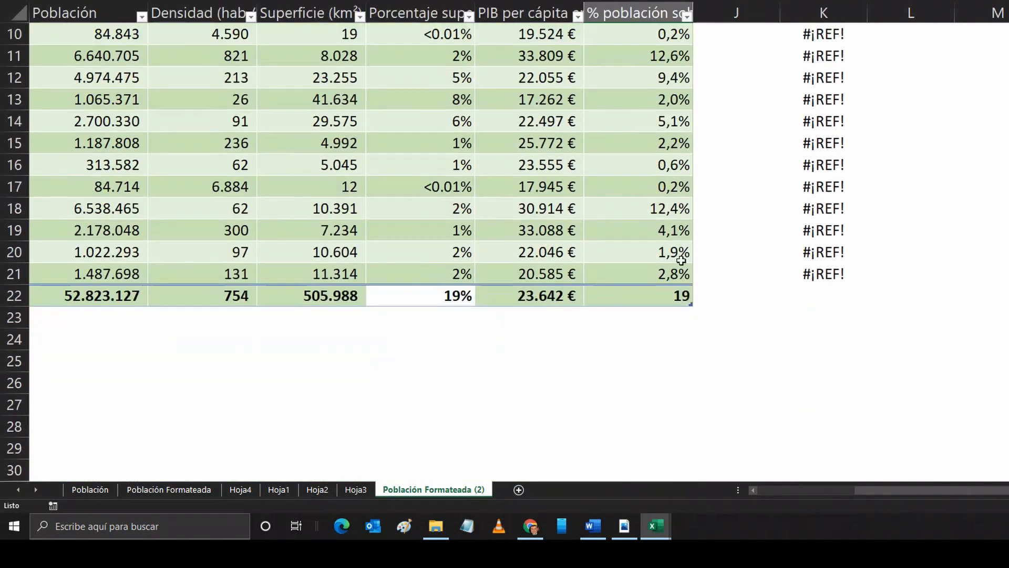
pyautogui.click(677, 298)
pyautogui.click(699, 300)
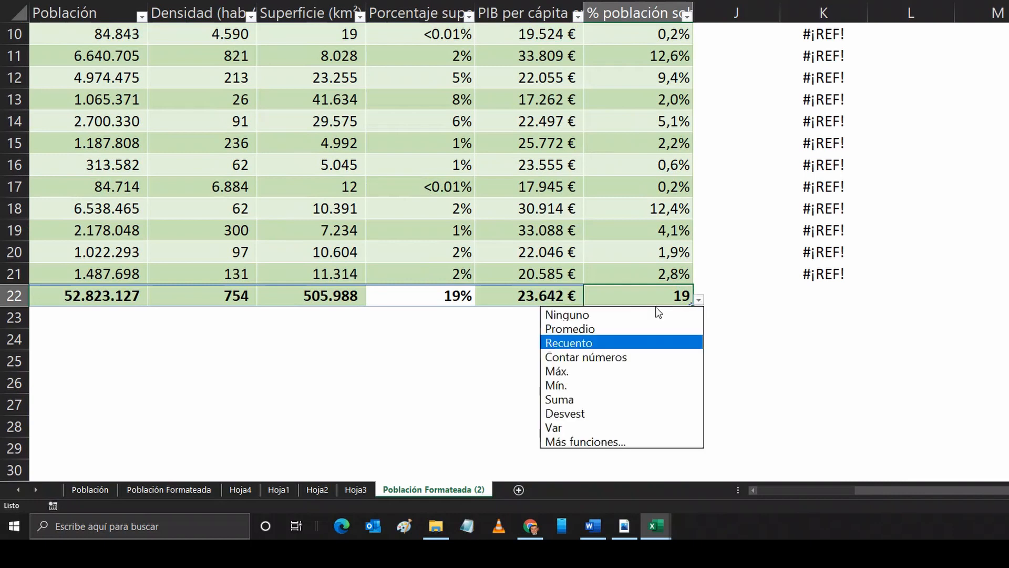
pyautogui.click(592, 316)
# Step: Try to fill the last percentage formula, in I21, down into the totals row and undo the fill
pyautogui.click(656, 272)
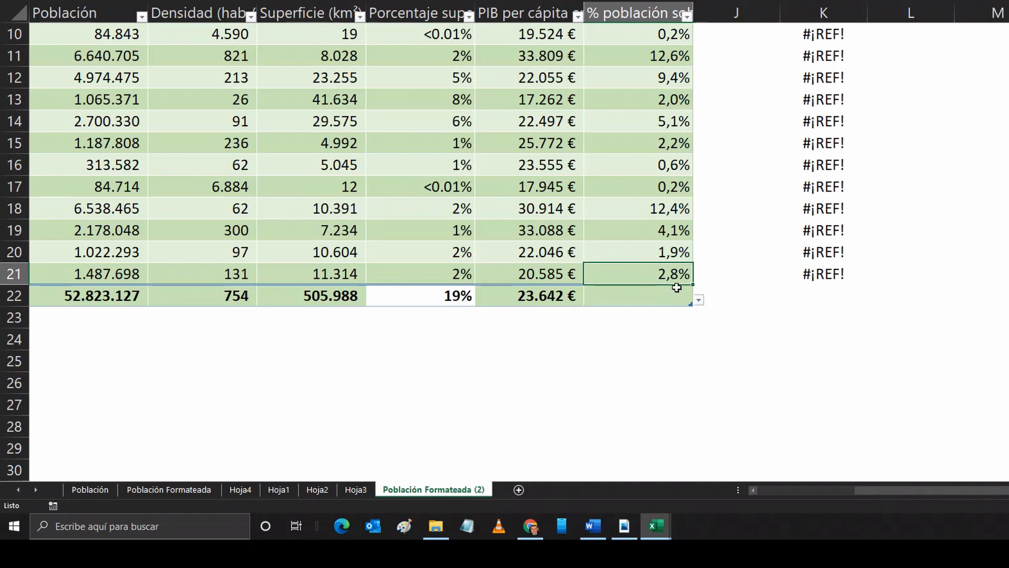
pyautogui.moveTo(686, 282); pyautogui.dragTo(683, 300)
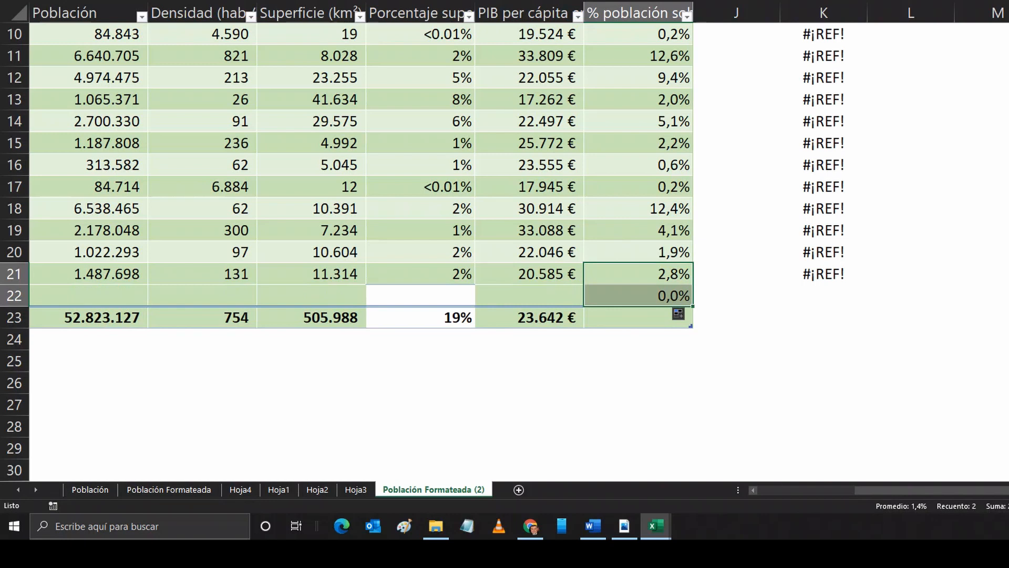
pyautogui.hotkey('ctrl', 'z')
# Step: Summarise the % población sobre el total column with Suma in the totals row
pyautogui.click(654, 293)
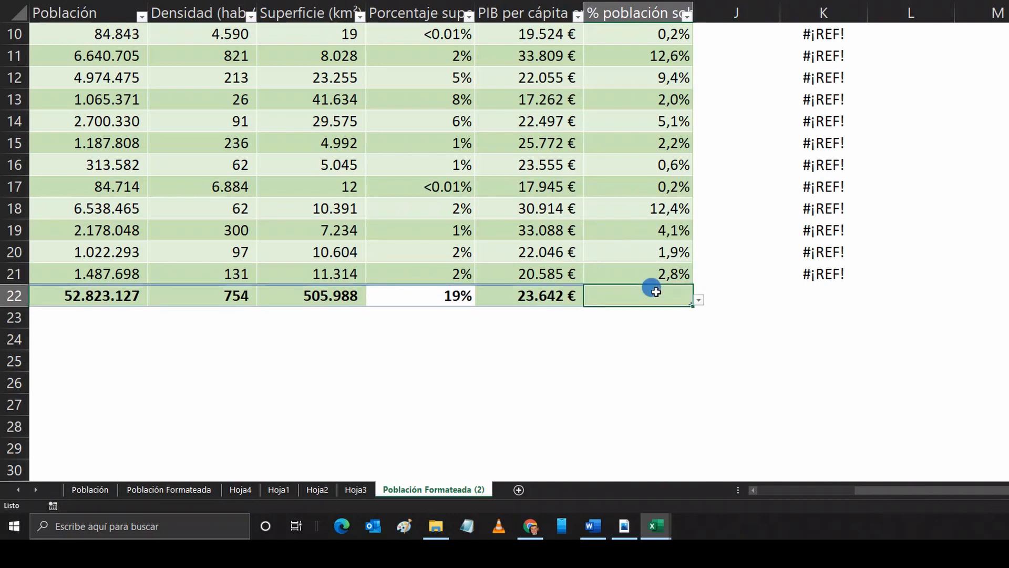
pyautogui.click(699, 300)
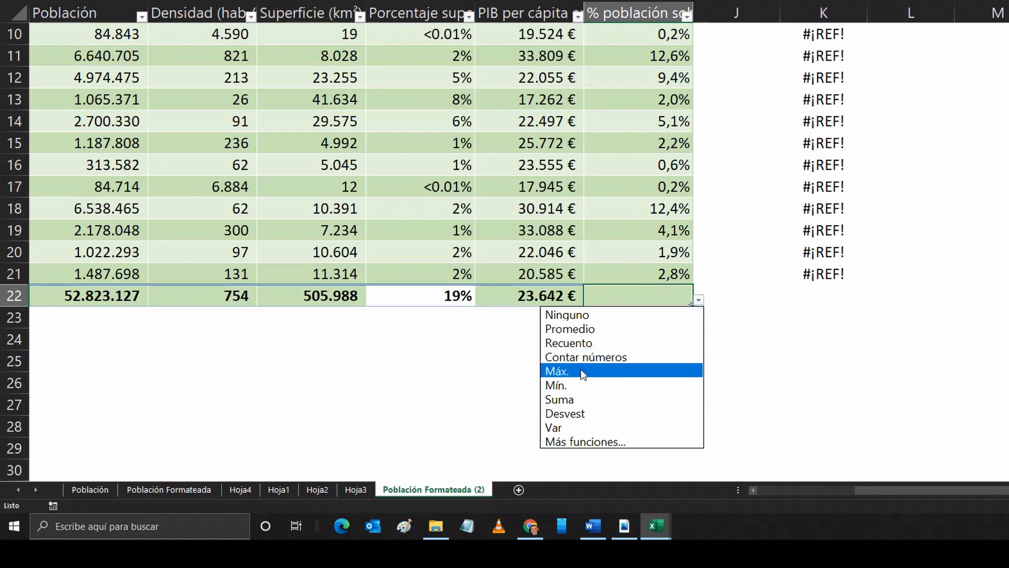
pyautogui.click(573, 400)
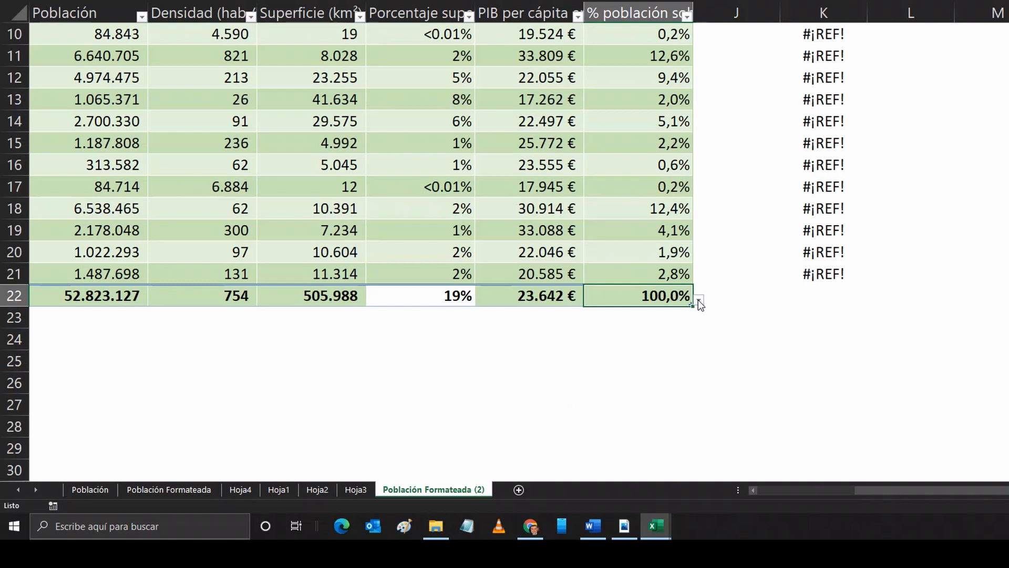
# Step: Repair the formula in K3 so it divides D3 by the table's Población total in D22, and fill it down to K9
pyautogui.scroll(3, 683, 256)
pyautogui.scroll(-1, 683, 256)
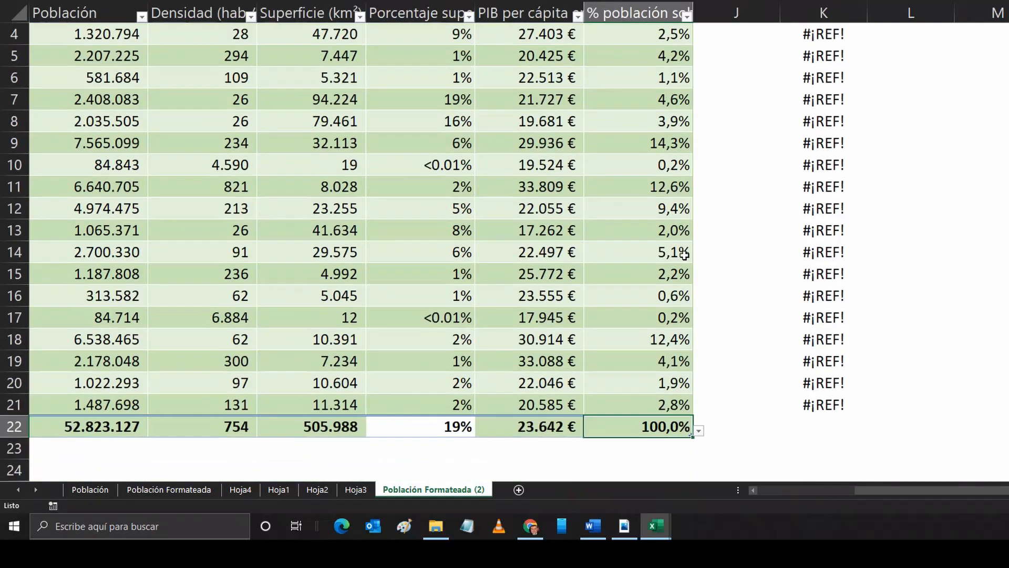
pyautogui.scroll(1, 683, 254)
pyautogui.scroll(-1, 683, 254)
pyautogui.scroll(1, 684, 255)
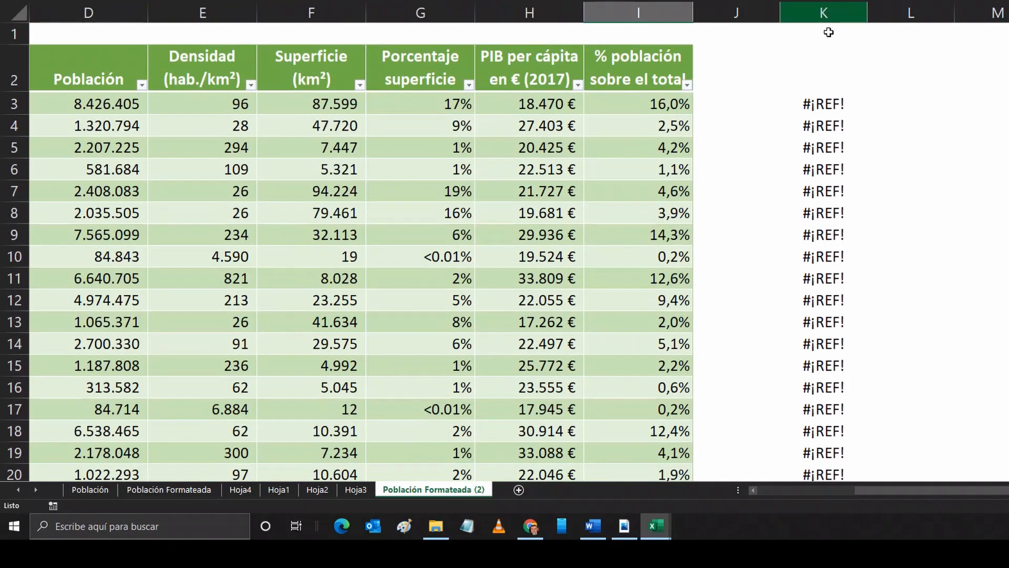
pyautogui.click(823, 105)
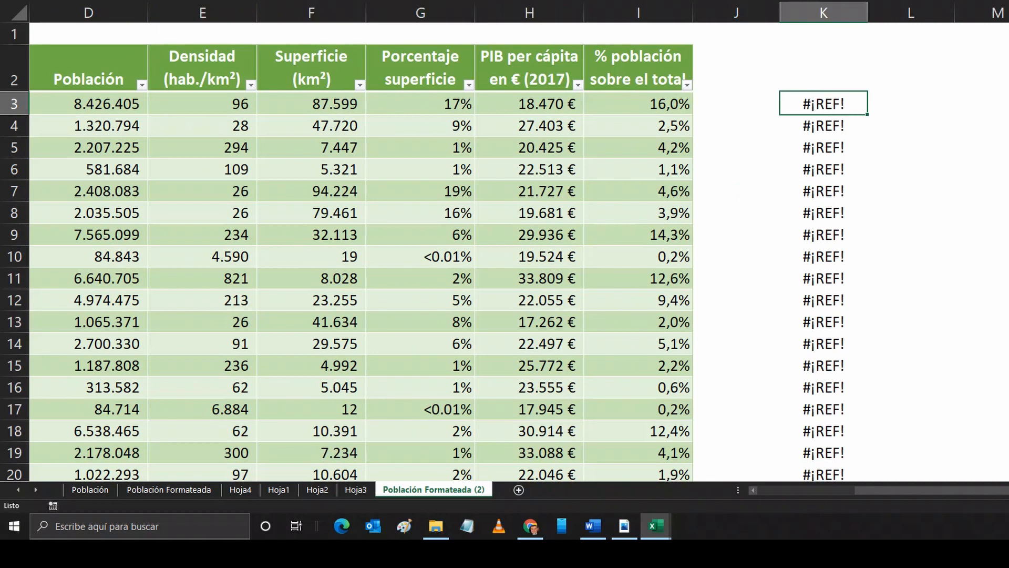
pyautogui.press('F2')
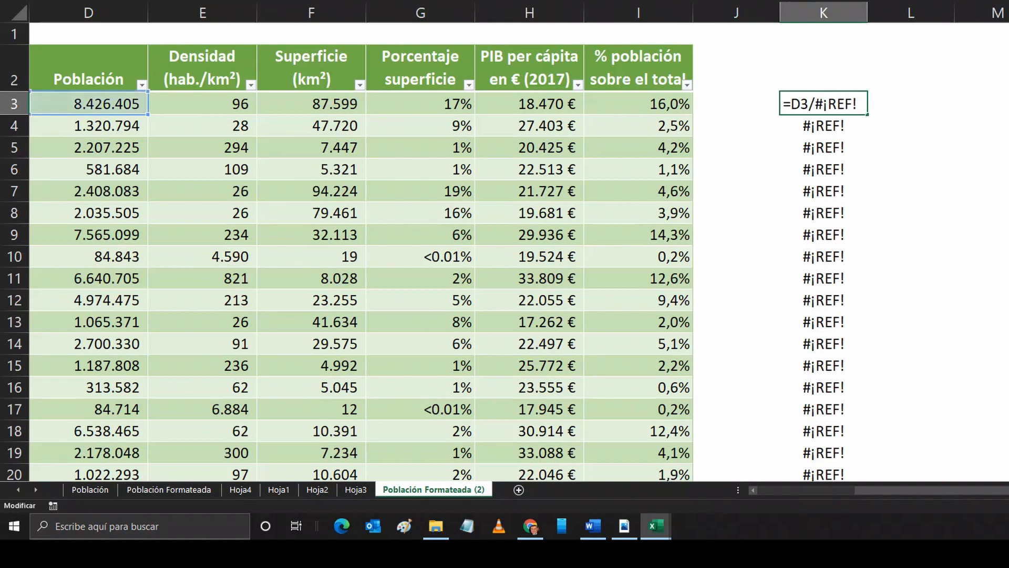
pyautogui.press('BackSpace')
pyautogui.press('BackSpace')
pyautogui.press('BackSpace')
pyautogui.press('BackSpace')
pyautogui.press('BackSpace')
pyautogui.press('BackSpace')
pyautogui.scroll(-1, 469, 82)
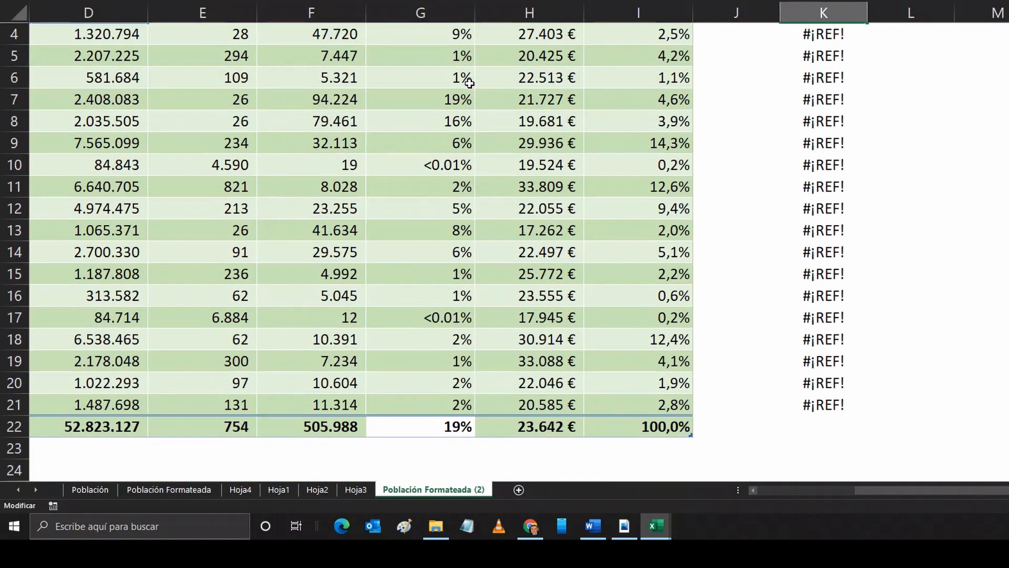
pyautogui.click(101, 428)
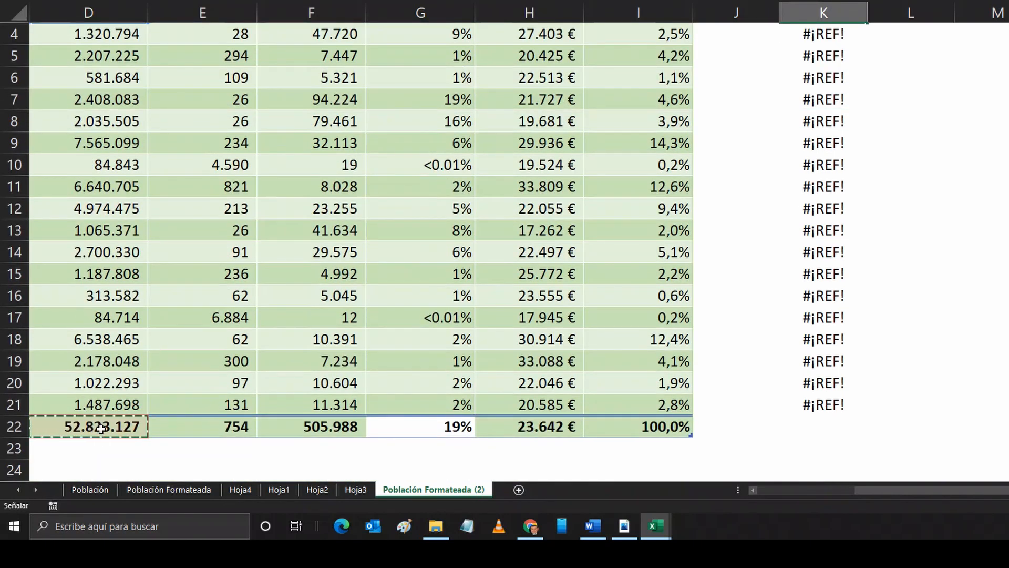
pyautogui.hotkey('ctrl', 'Return')
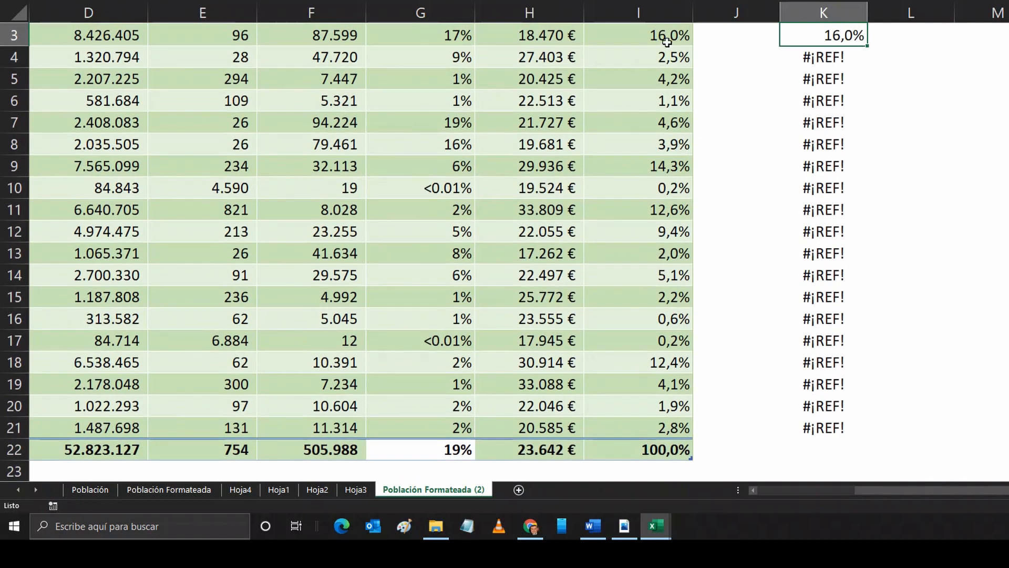
pyautogui.moveTo(867, 48); pyautogui.dragTo(866, 173)
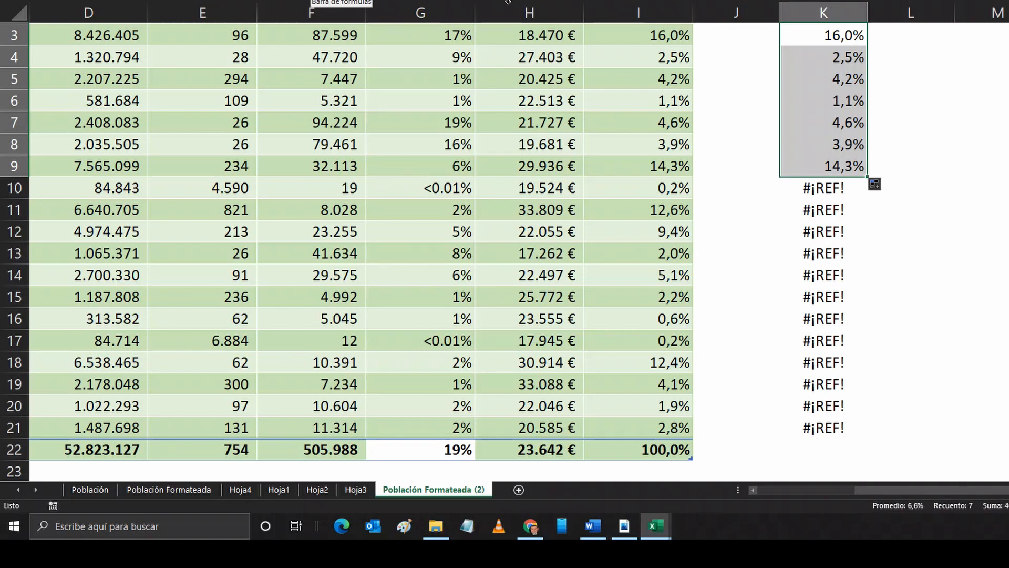
# Step: Replace the formula in K3 with the plain cell-reference formula =D3/D22
pyautogui.click(808, 33)
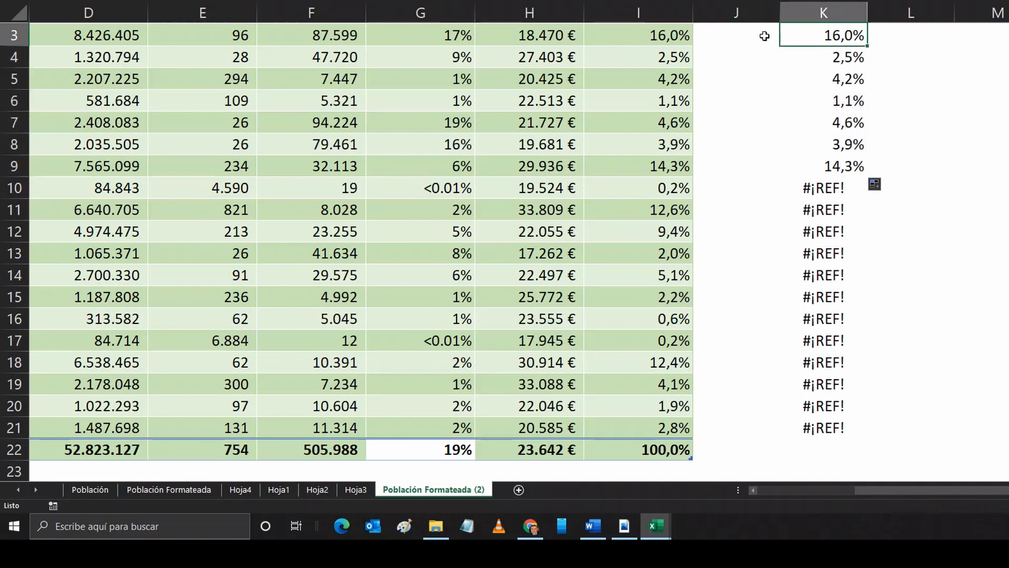
pyautogui.click(222, 0)
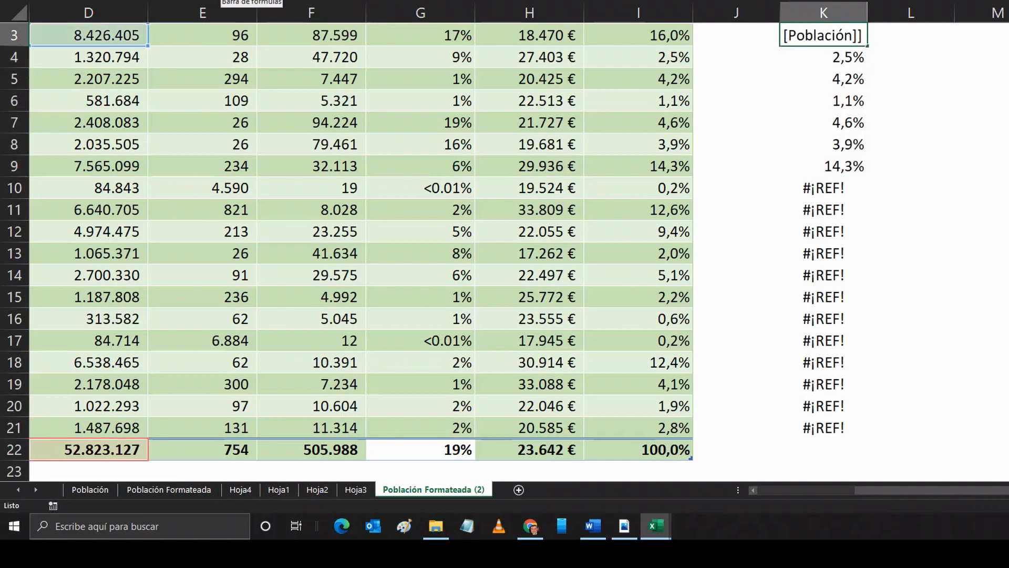
pyautogui.write('=D3/d22')
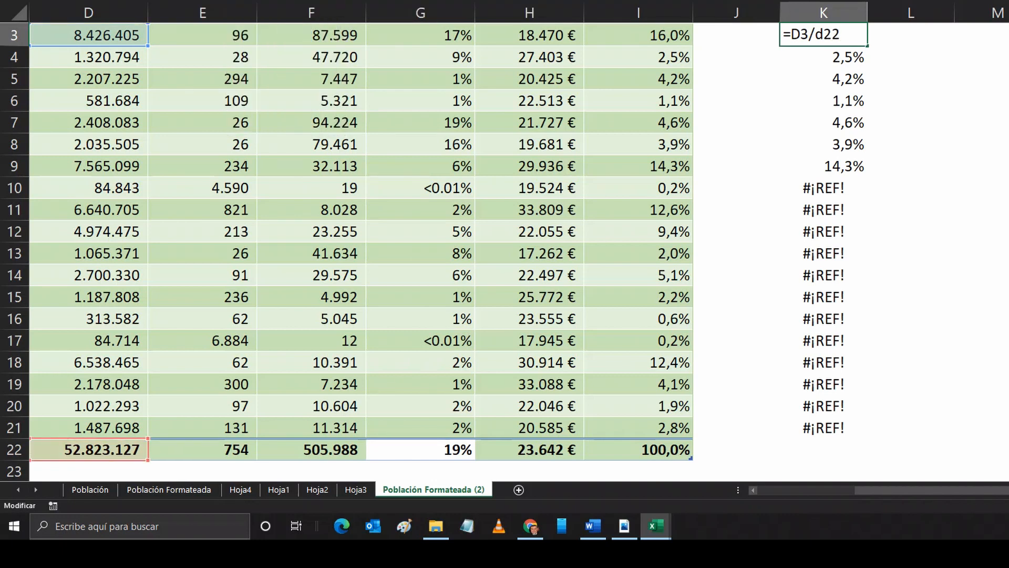
pyautogui.hotkey('ctrl', 'Return')
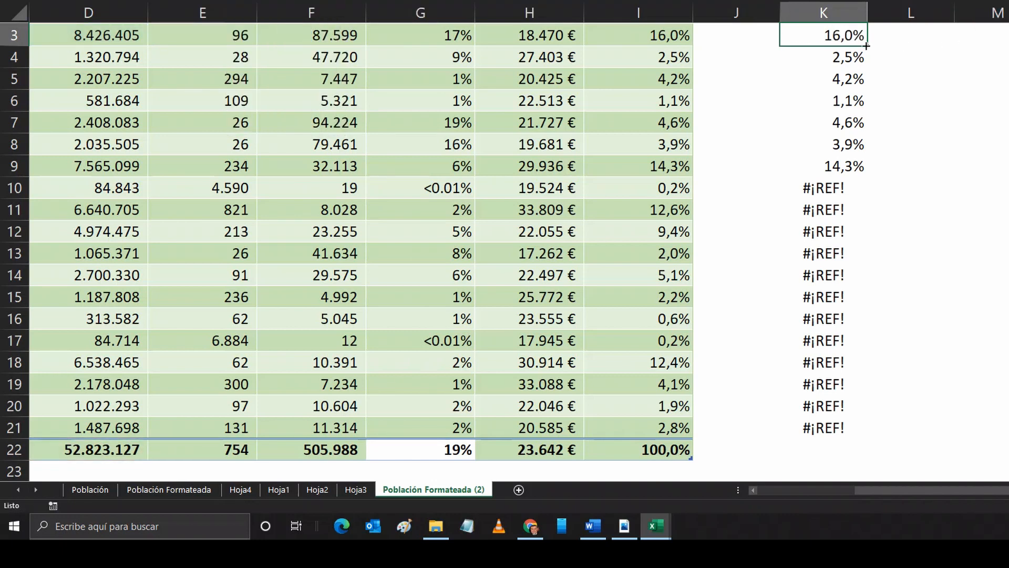
# Step: Fill the K3 formula down into K4 and inspect the copied formula's references
pyautogui.moveTo(866, 45); pyautogui.dragTo(864, 57)
pyautogui.click(841, 56)
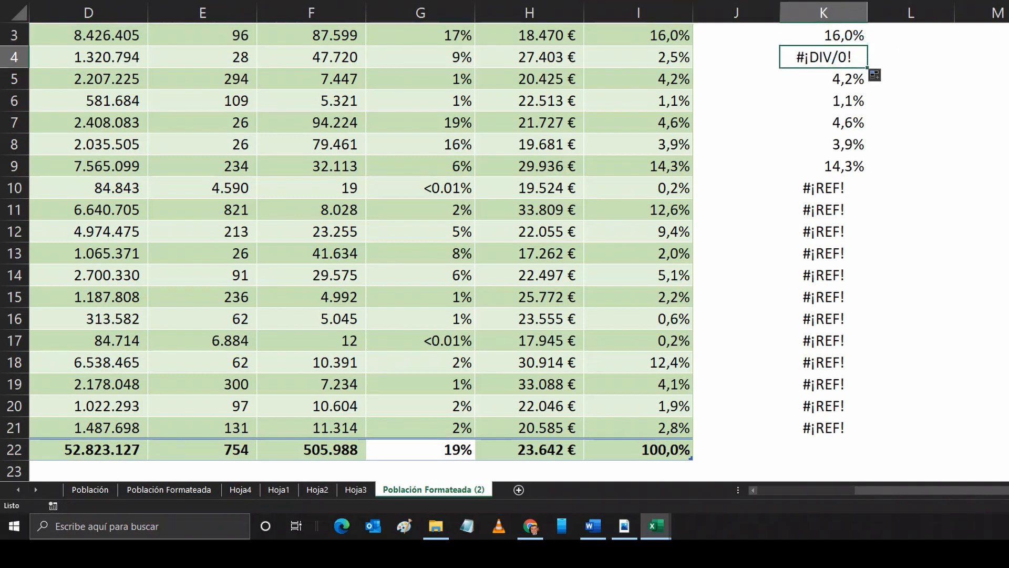
pyautogui.press('F2')
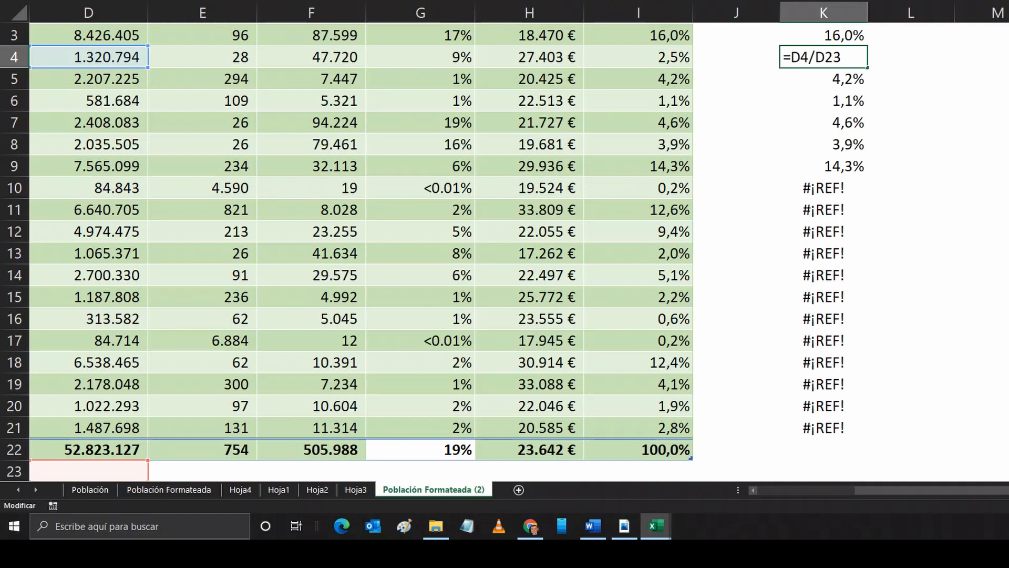
# Step: Make the D22 reference in K3's formula absolute and fill the formula down to K22
pyautogui.click(832, 30)
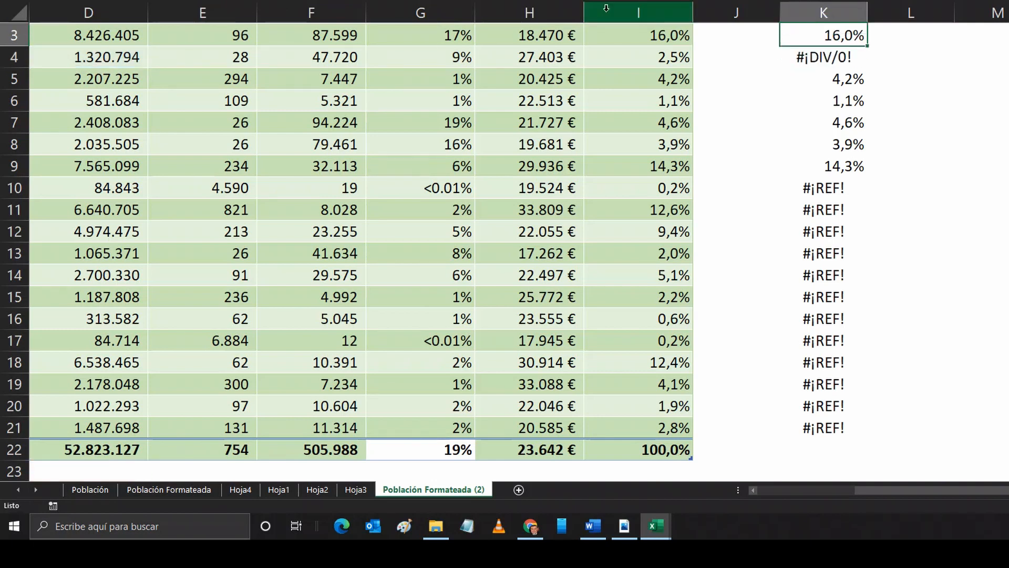
pyautogui.press('F2')
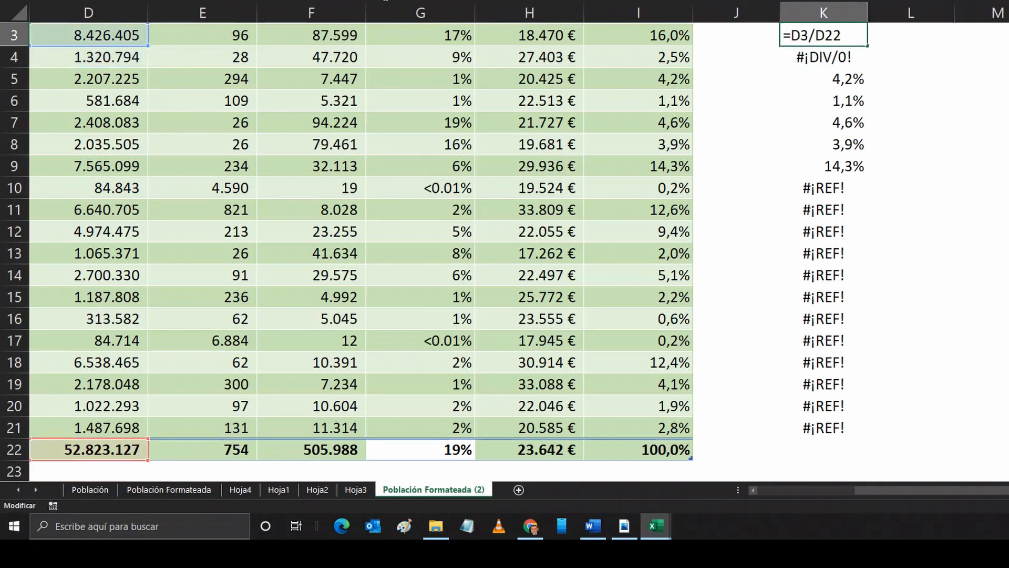
pyautogui.press('F4')
pyautogui.hotkey('ctrl', 'Return')
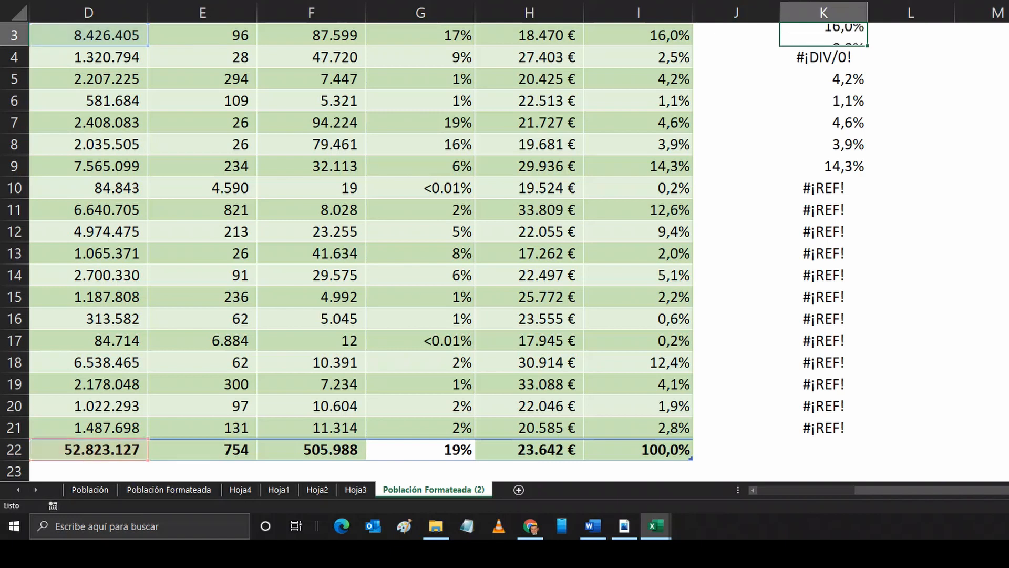
pyautogui.moveTo(867, 46); pyautogui.dragTo(868, 461)
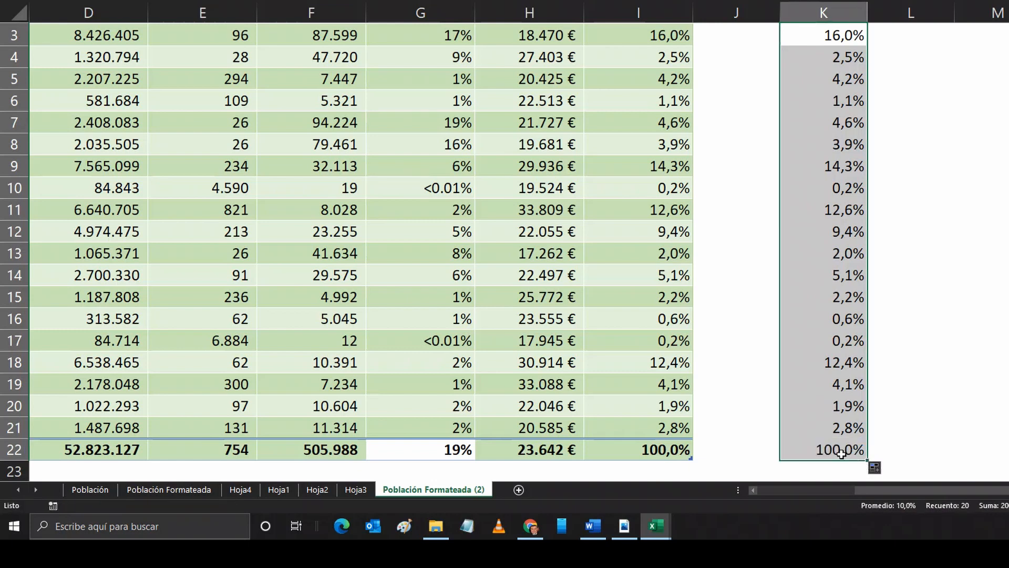
pyautogui.click(842, 452)
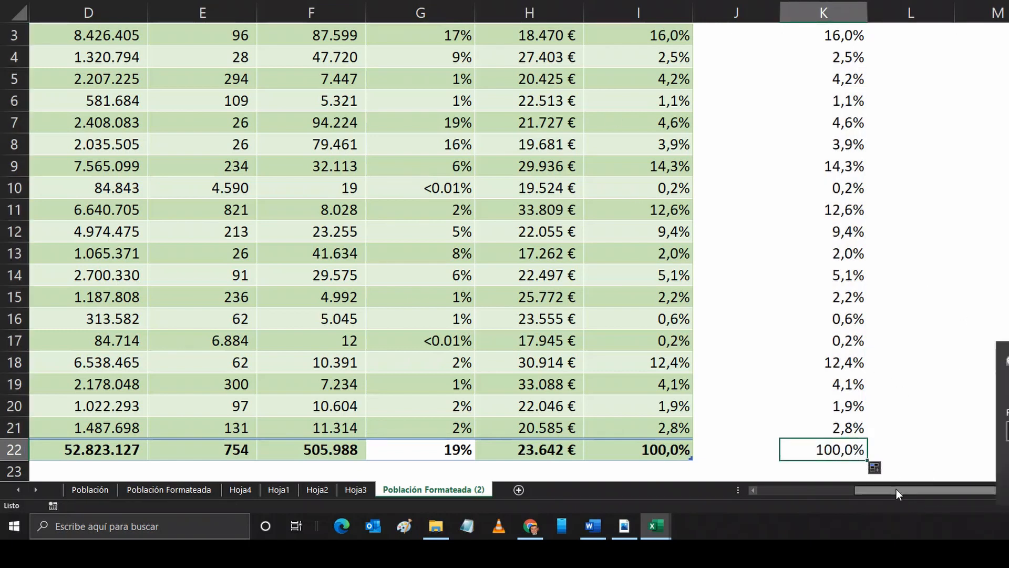
pyautogui.click(1008, 484)
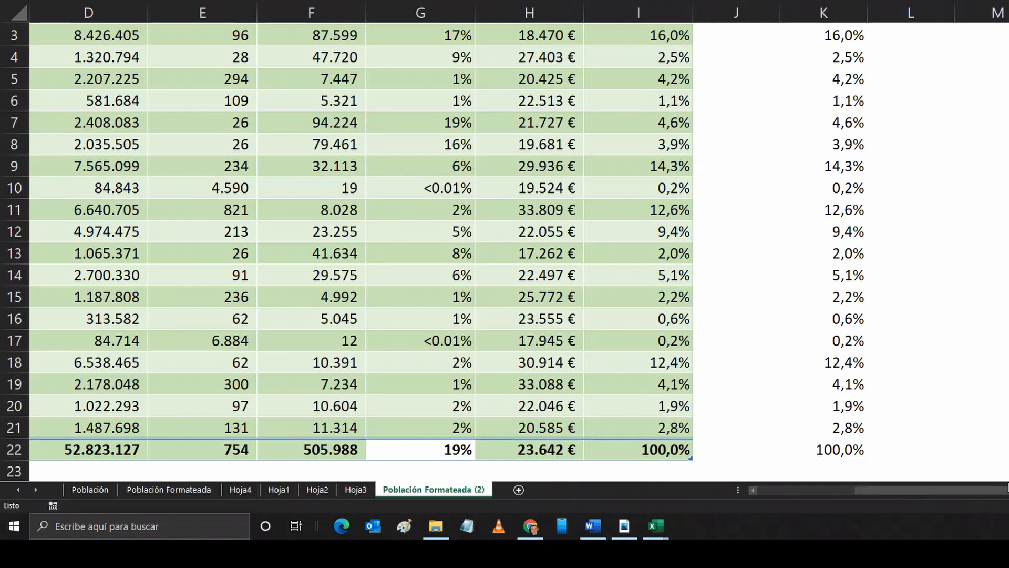
pyautogui.moveTo(885, 492); pyautogui.dragTo(776, 490)
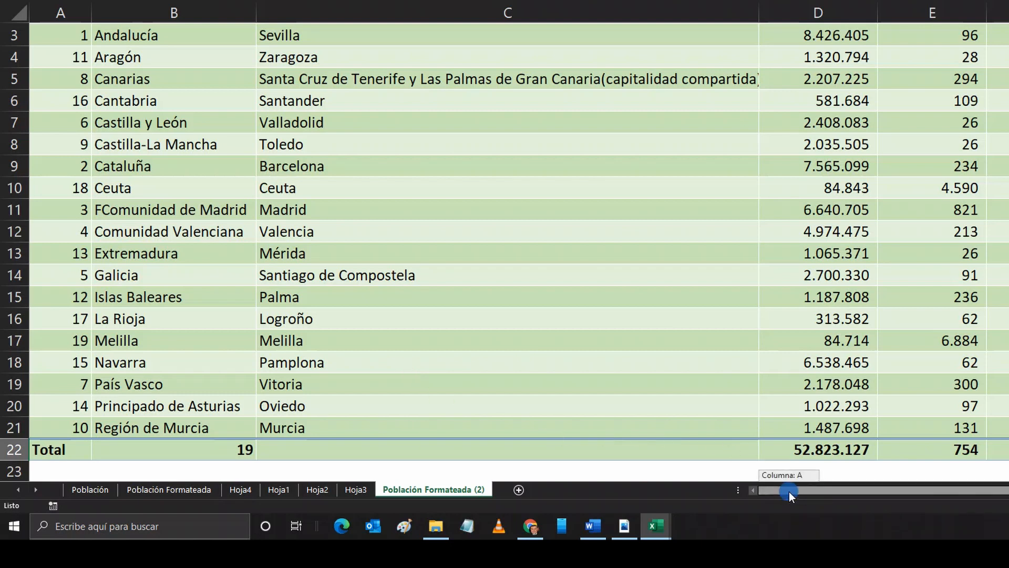
pyautogui.moveTo(789, 491); pyautogui.dragTo(975, 497)
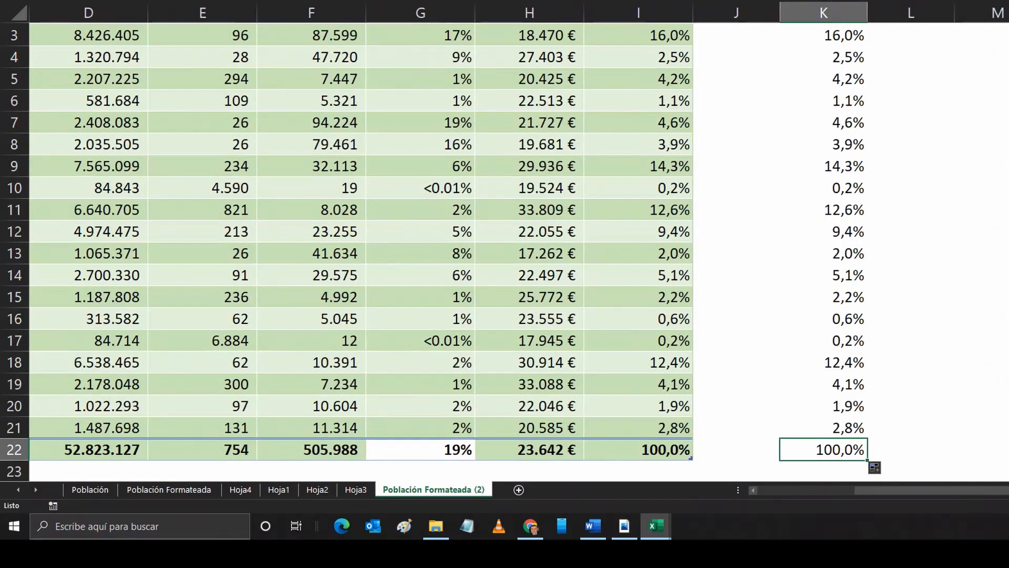
pyautogui.scroll(-6, 505, 253)
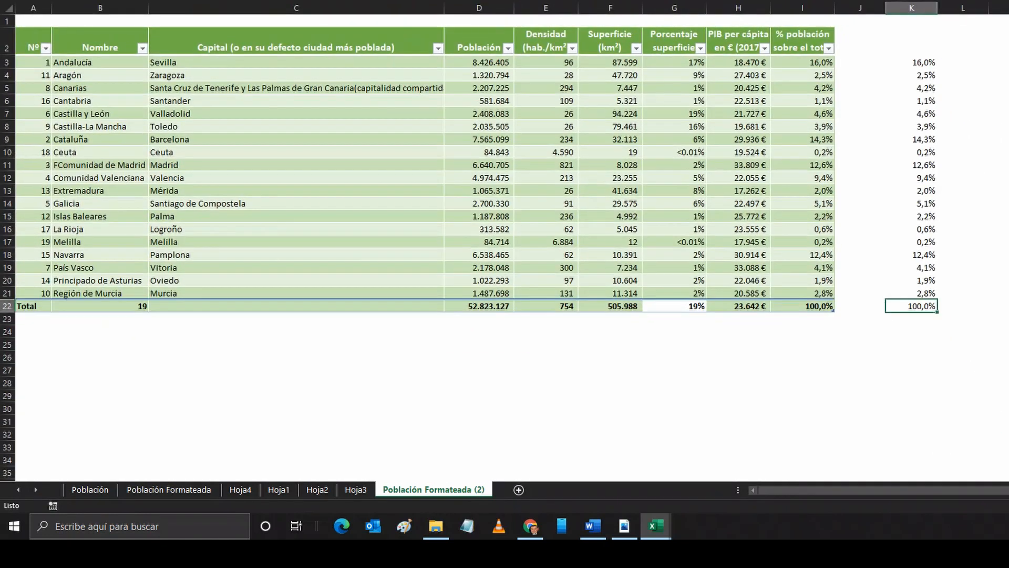
pyautogui.click(806, 64)
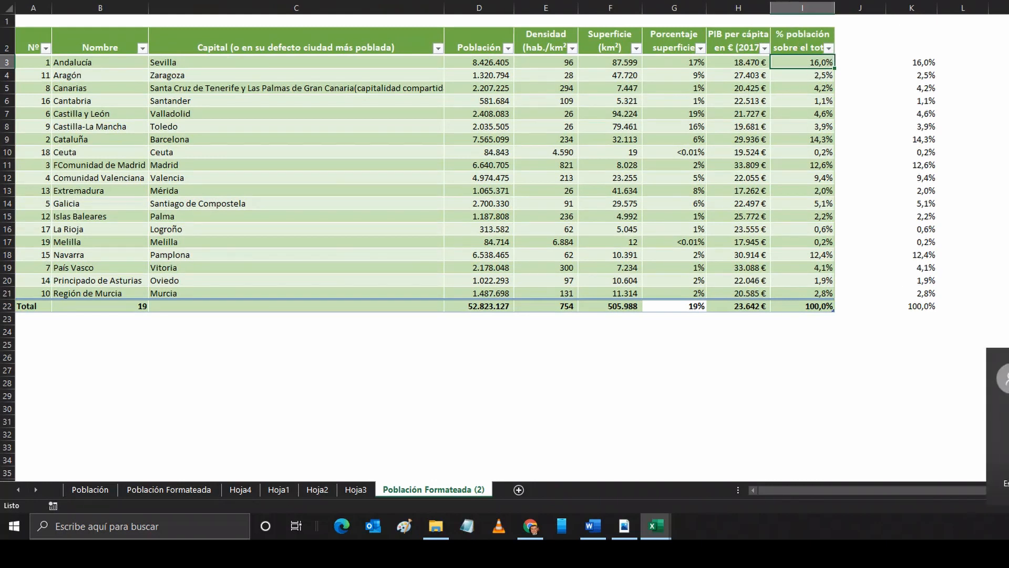
pyautogui.click(1006, 467)
pyautogui.click(795, 61)
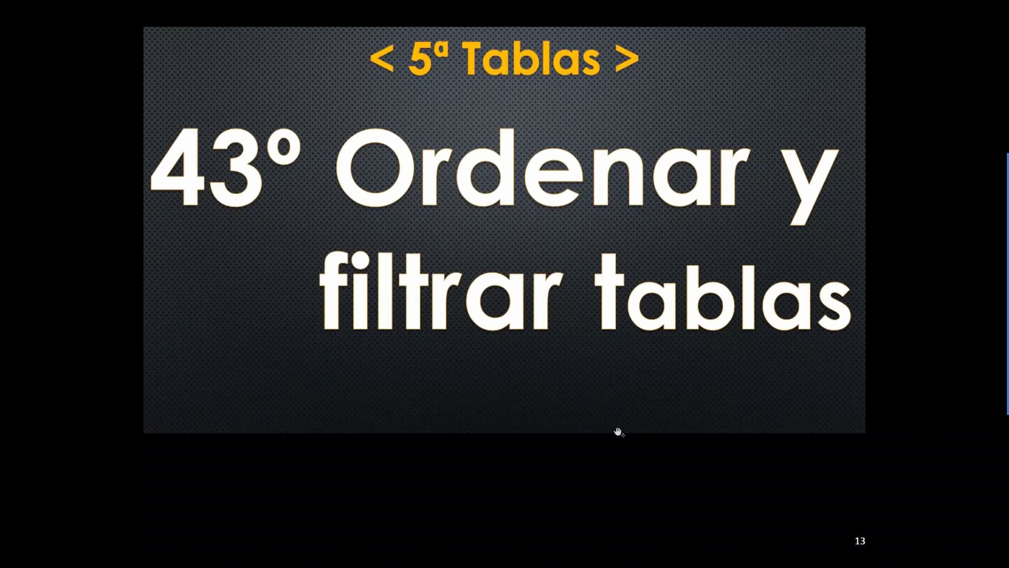
pyautogui.click(796, 413)
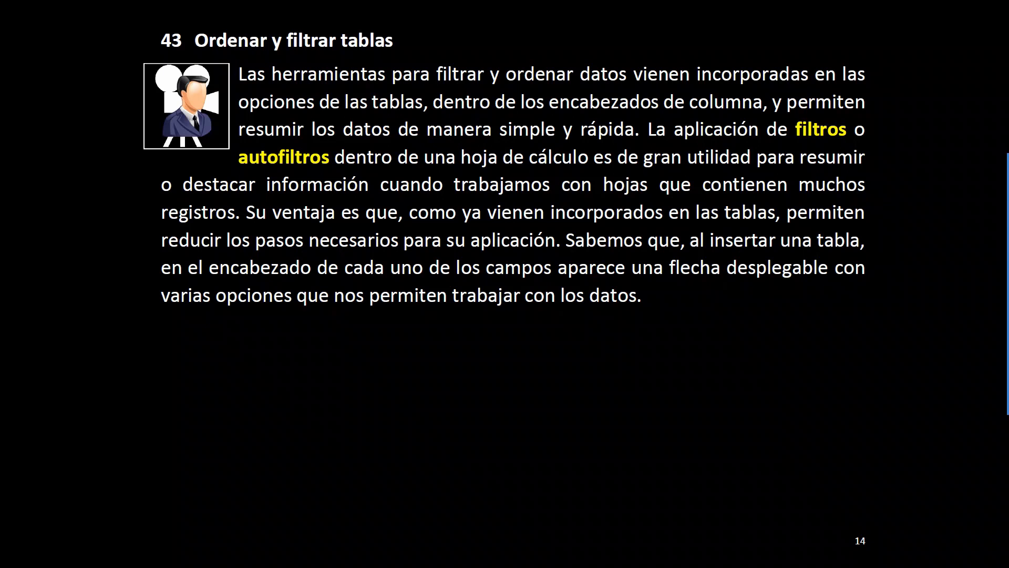
pyautogui.click(791, 423)
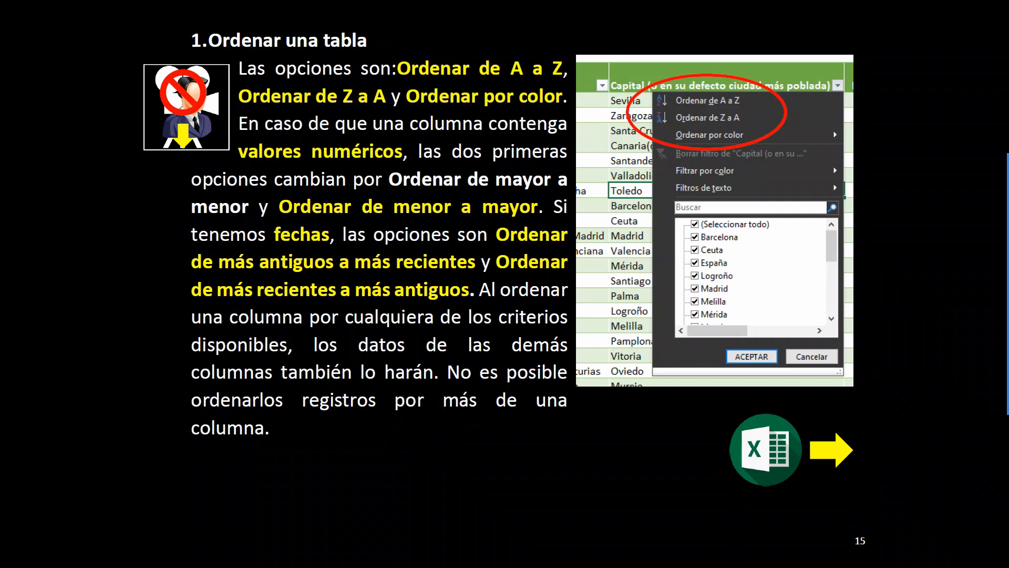
# Step: Switch back to Excel and convert the table on the Población sheet into a normal range
pyautogui.hotkey('alt', 'Tab')
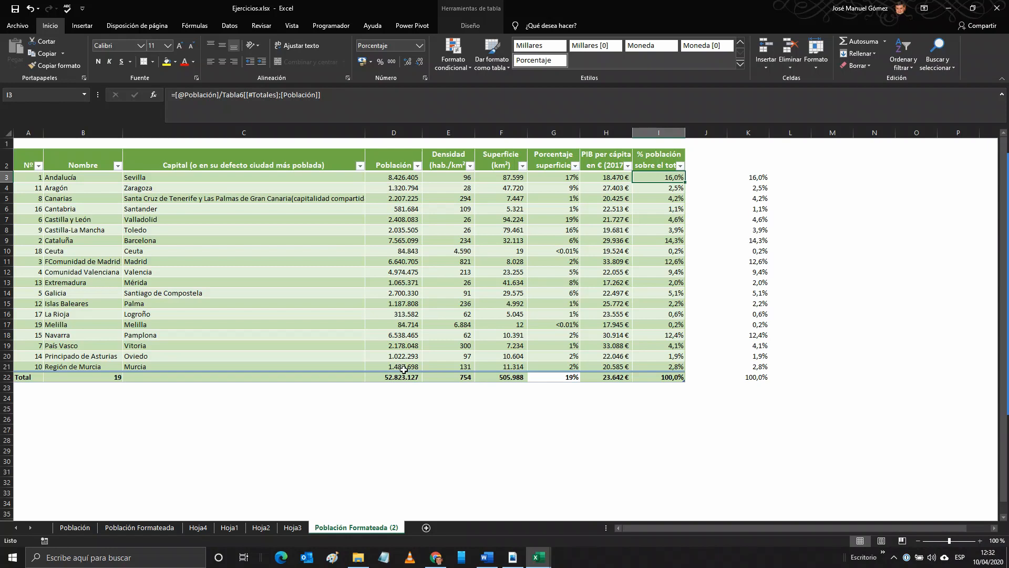
pyautogui.click(78, 528)
pyautogui.scroll(1, 193, 413)
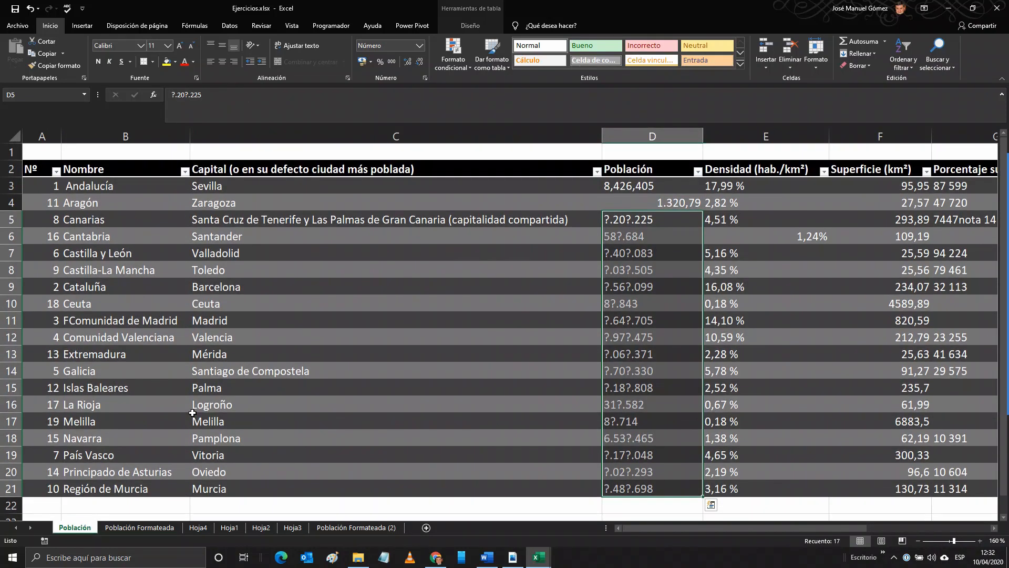
pyautogui.scroll(-2, 192, 413)
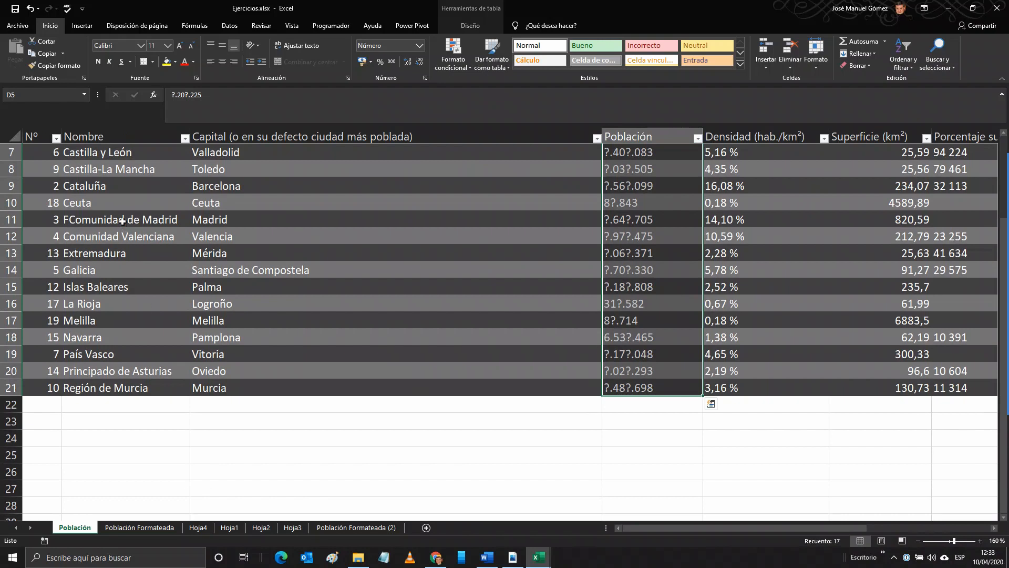
pyautogui.scroll(2, 147, 255)
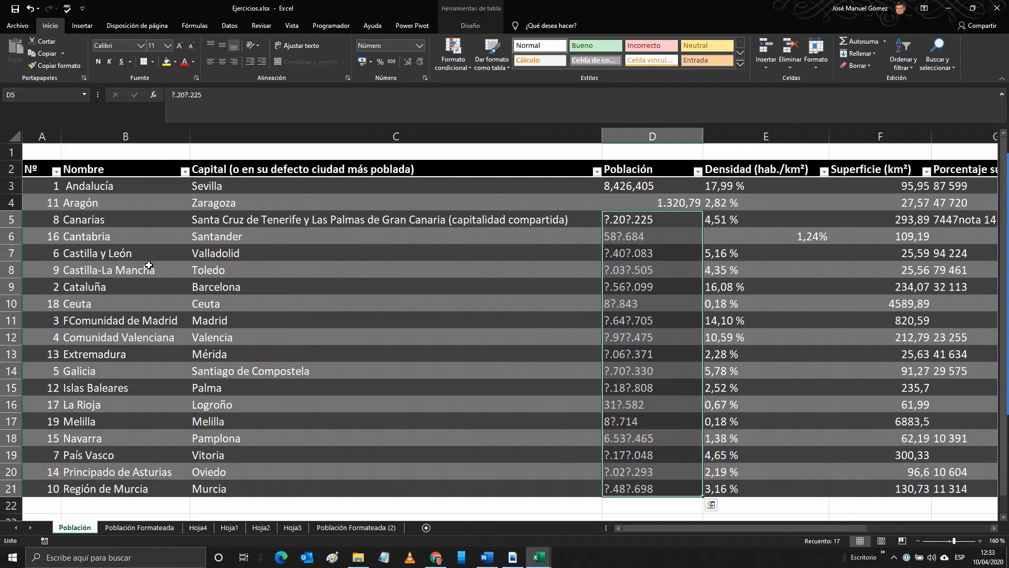
pyautogui.click(34, 168)
pyautogui.rightClick(140, 255)
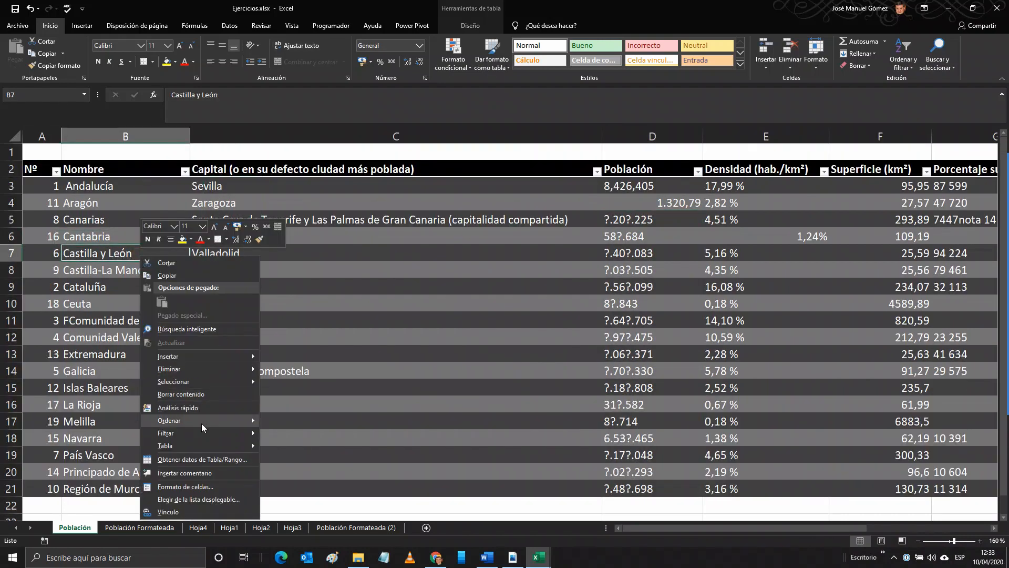
pyautogui.moveTo(205, 421)
pyautogui.moveTo(208, 442)
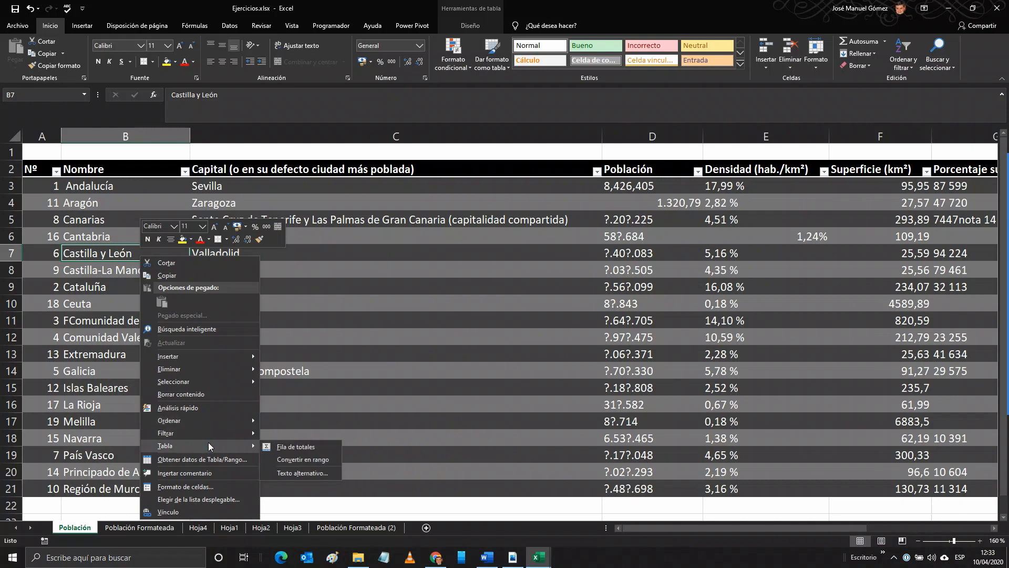
pyautogui.click(315, 461)
pyautogui.click(473, 309)
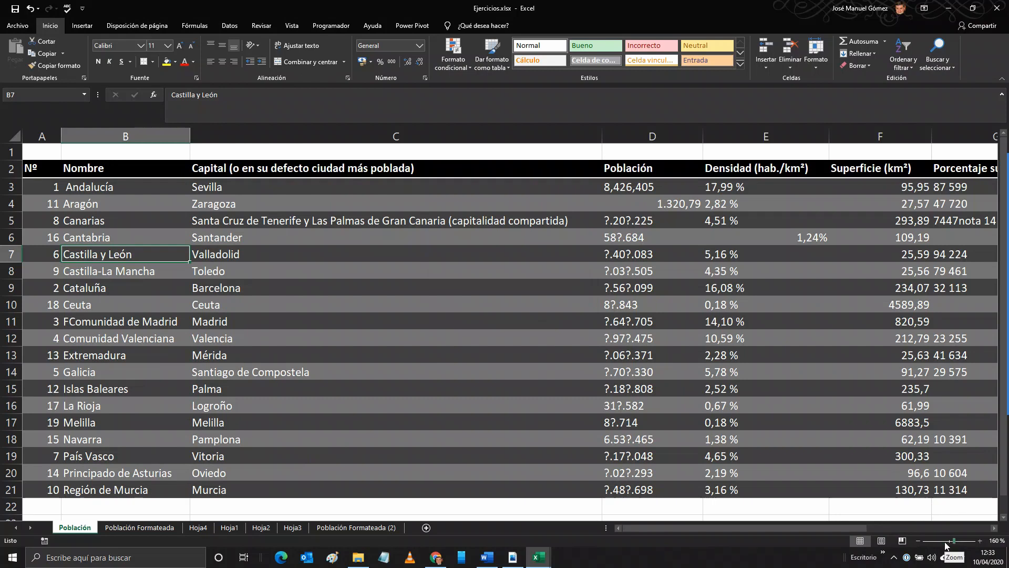
pyautogui.moveTo(953, 540); pyautogui.dragTo(947, 541)
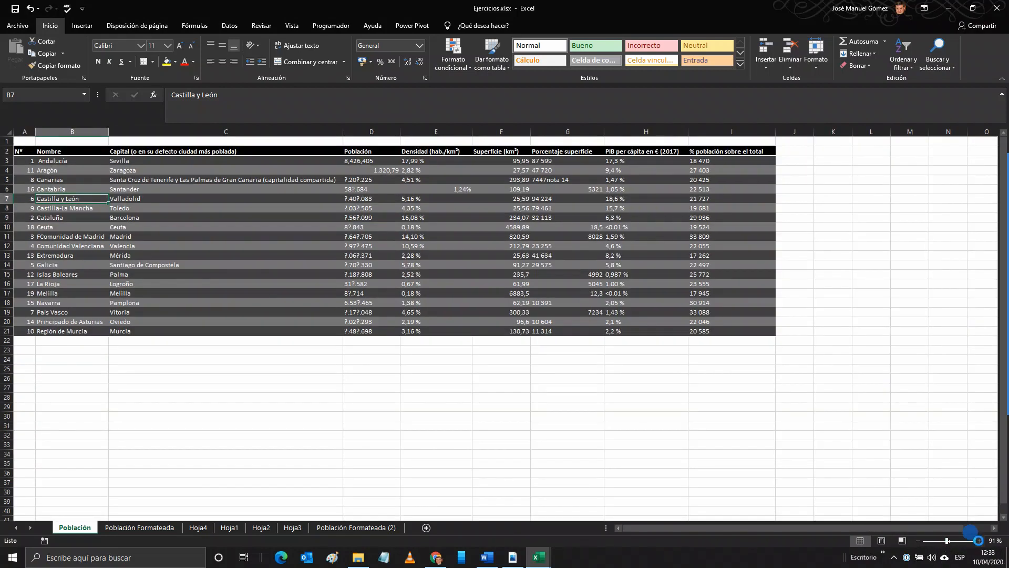
# Step: Add filter controls to the header row A2:I2 on the Población sheet
pyautogui.click(981, 540)
pyautogui.click(980, 541)
pyautogui.click(981, 540)
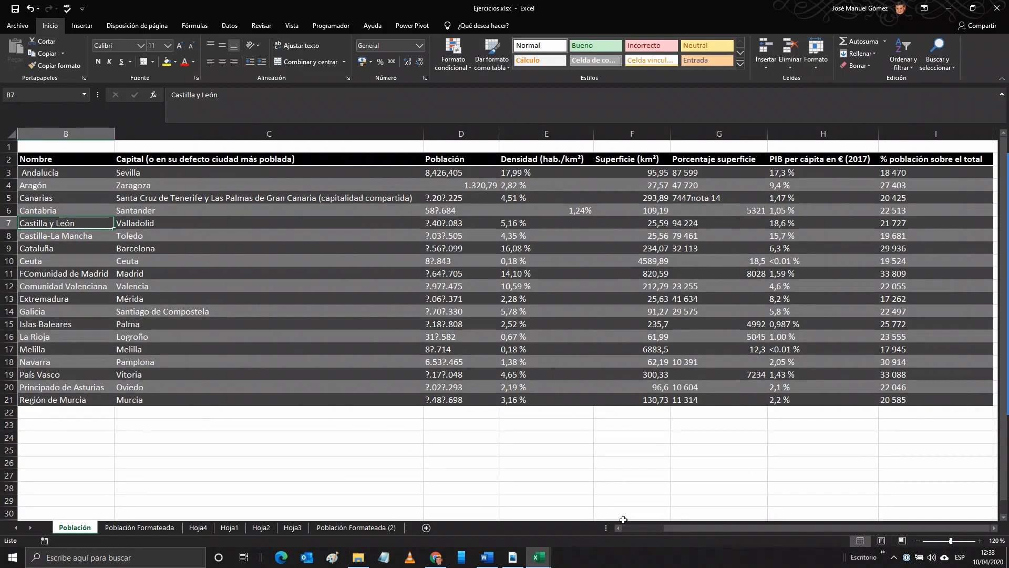
pyautogui.moveTo(674, 531); pyautogui.dragTo(620, 529)
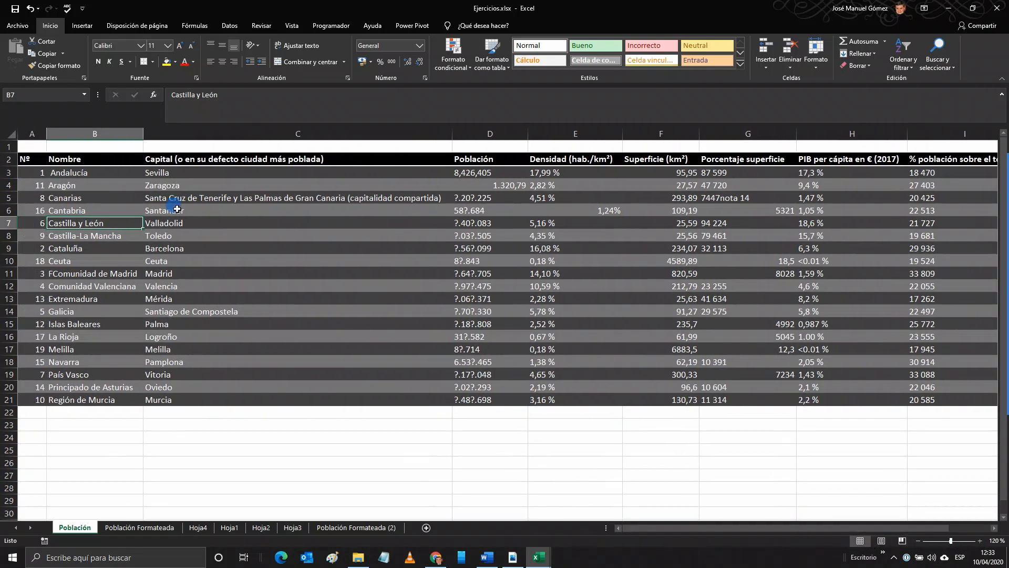
pyautogui.click(175, 209)
pyautogui.click(34, 158)
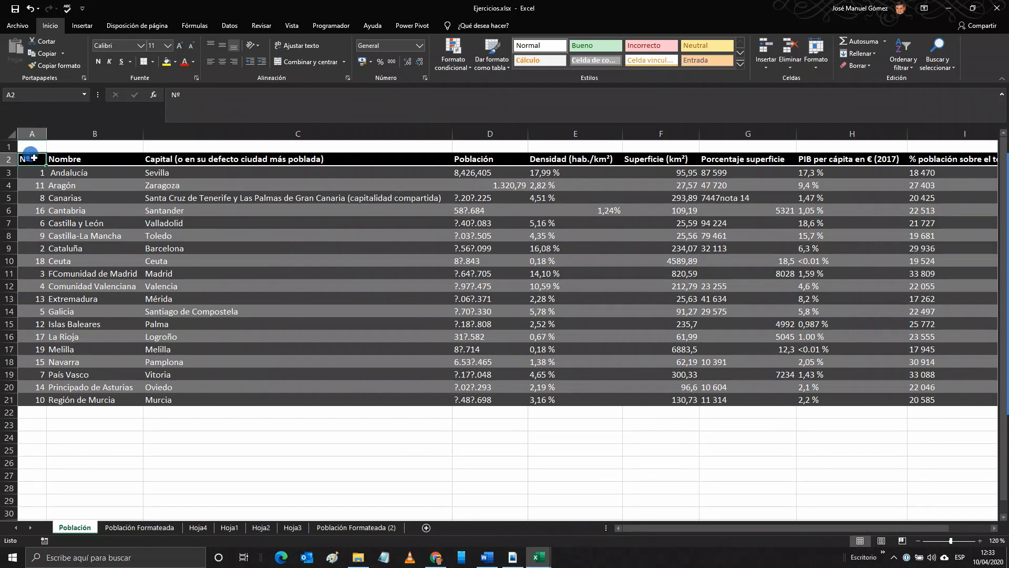
pyautogui.moveTo(34, 158); pyautogui.dragTo(875, 157)
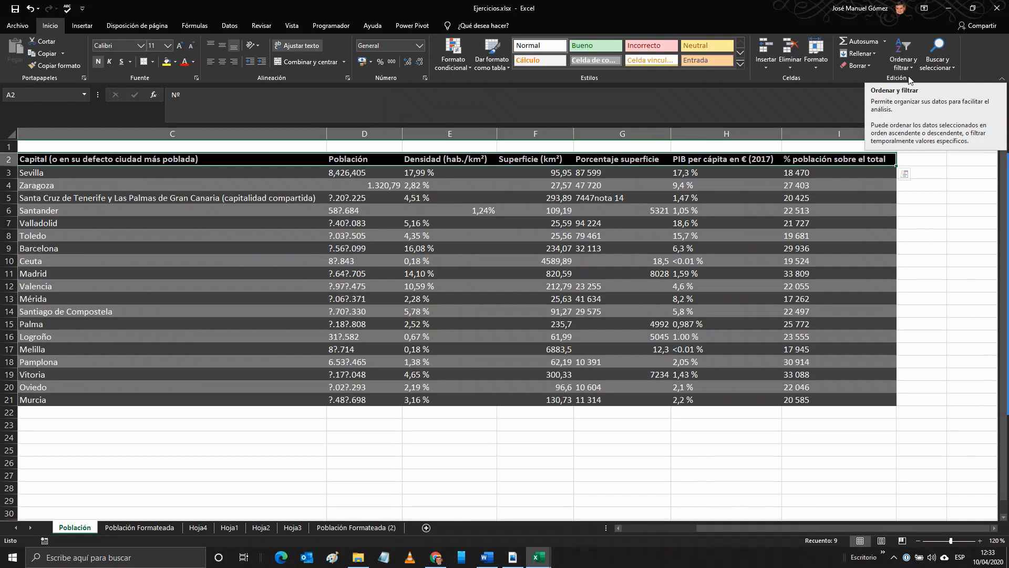
pyautogui.click(910, 68)
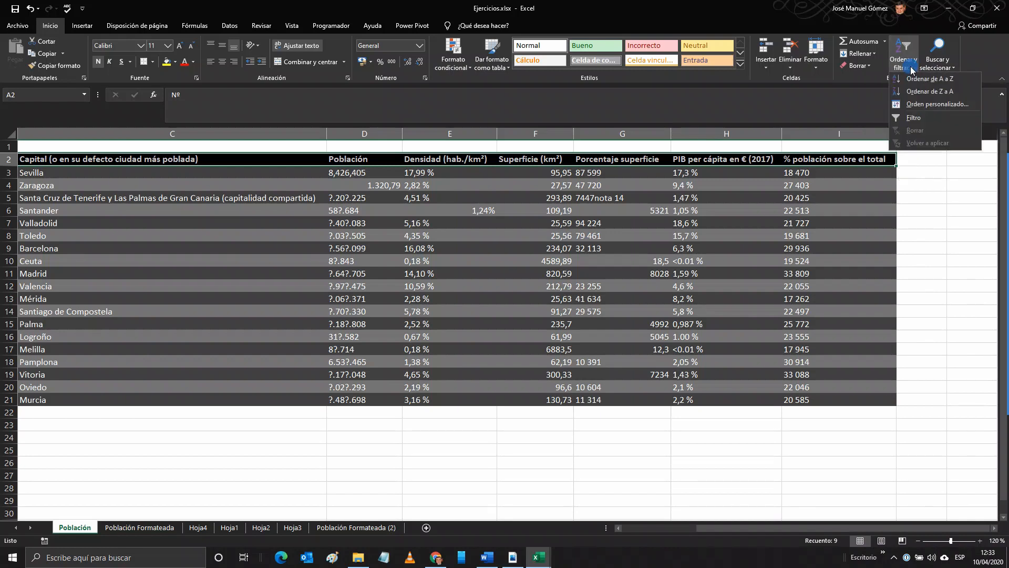
pyautogui.click(914, 118)
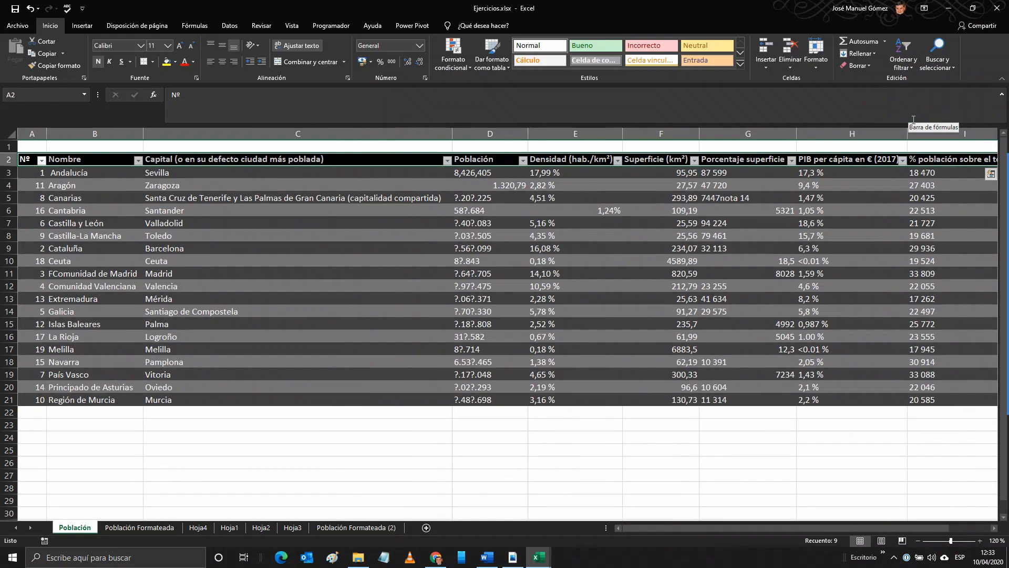
pyautogui.click(406, 240)
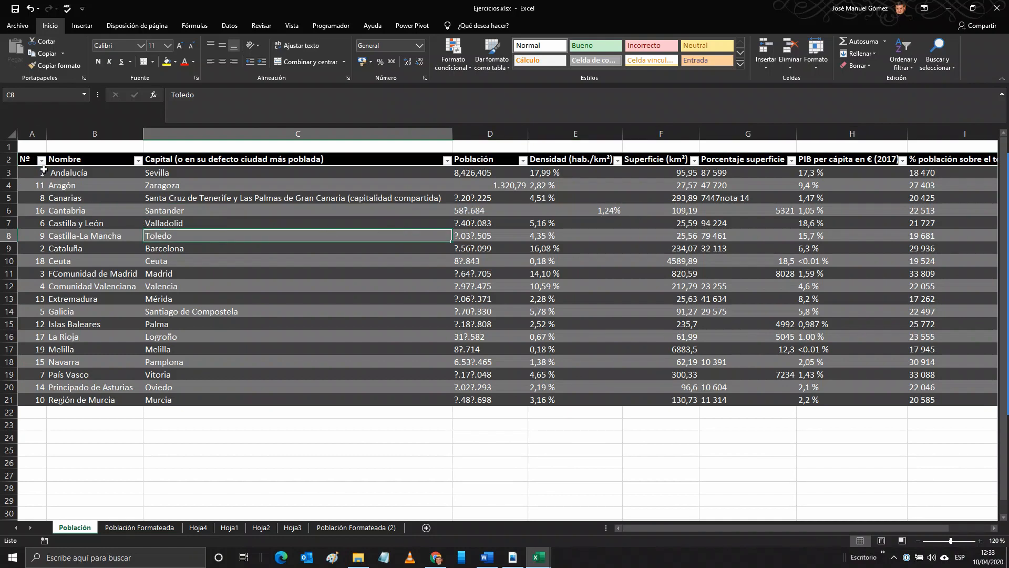
# Step: Examine the sort and filter options of the Nombre, Capital, Población, Densidad and Superficie columns without applying any
pyautogui.click(138, 162)
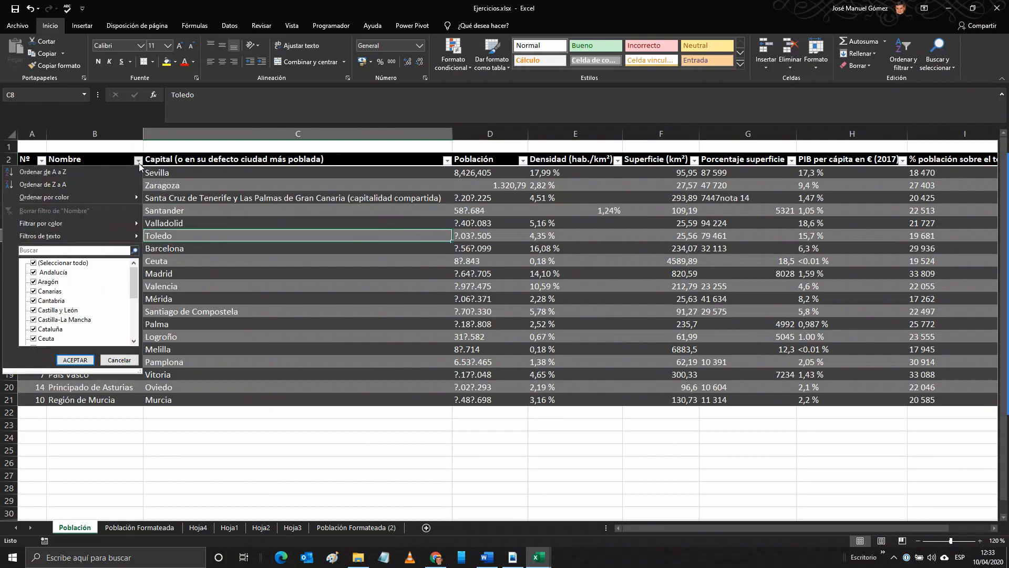
pyautogui.click(139, 165)
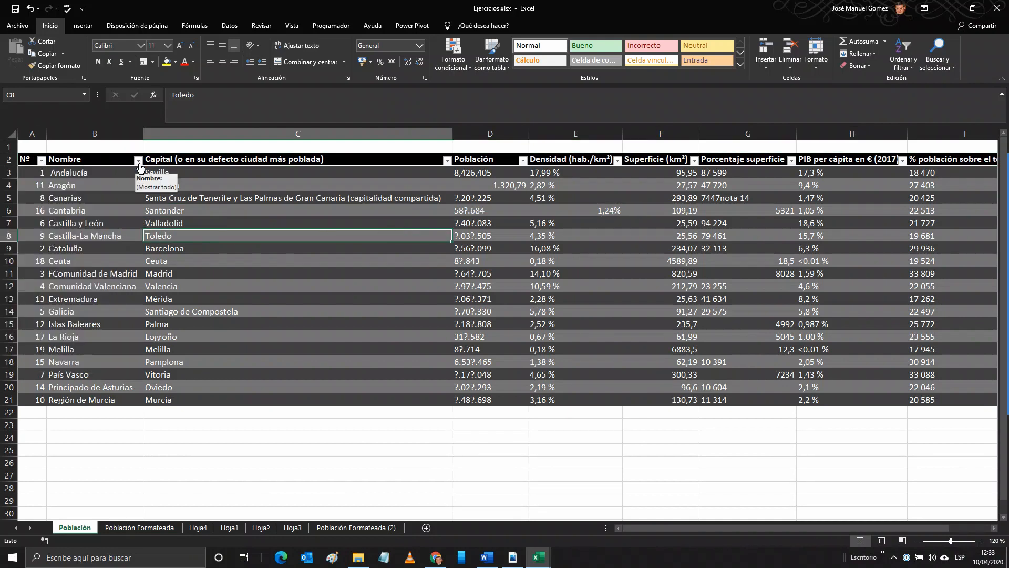
pyautogui.click(447, 161)
pyautogui.click(450, 163)
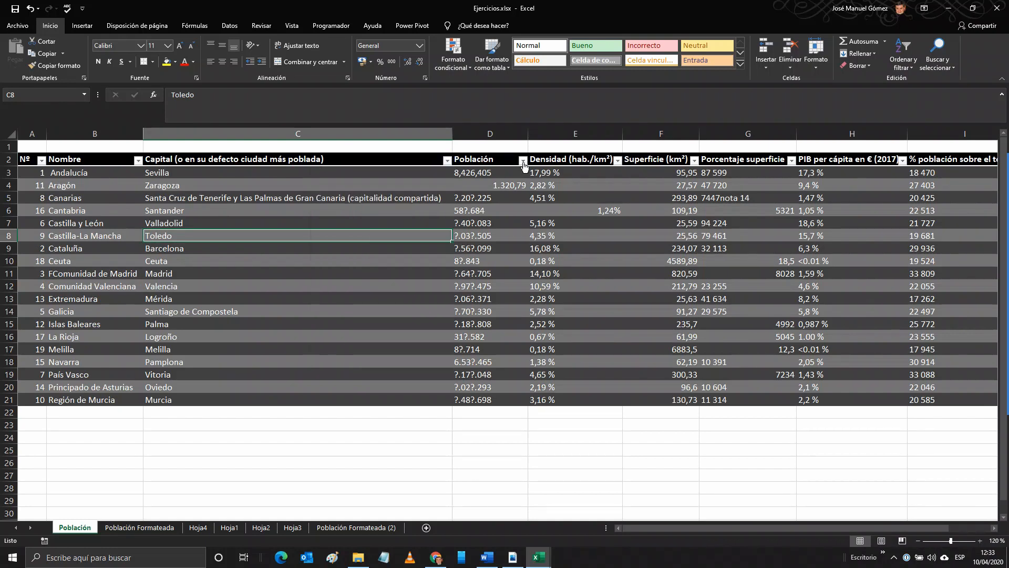
pyautogui.click(523, 160)
pyautogui.click(616, 165)
pyautogui.click(610, 161)
pyautogui.click(618, 166)
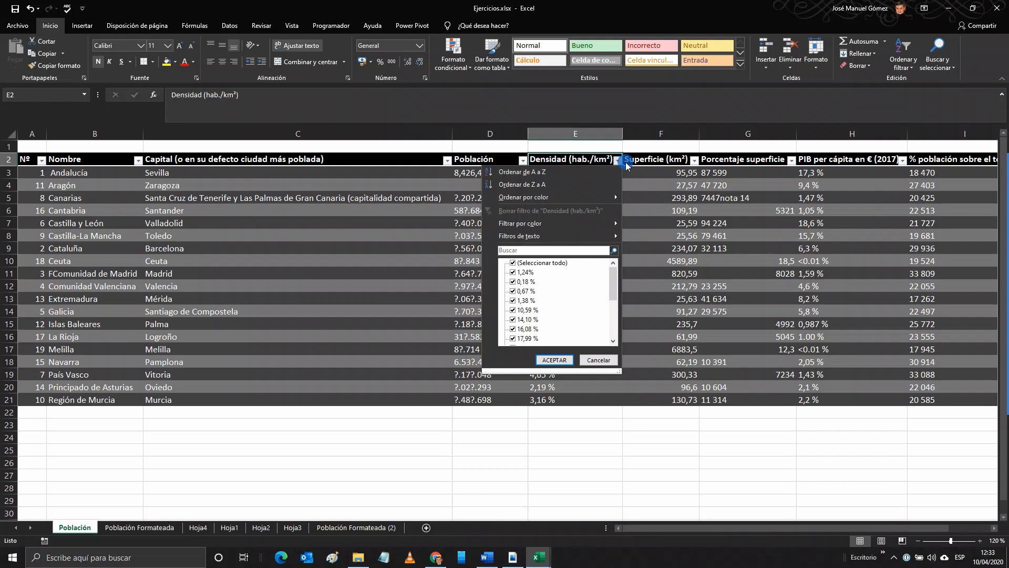
pyautogui.click(693, 169)
pyautogui.click(693, 160)
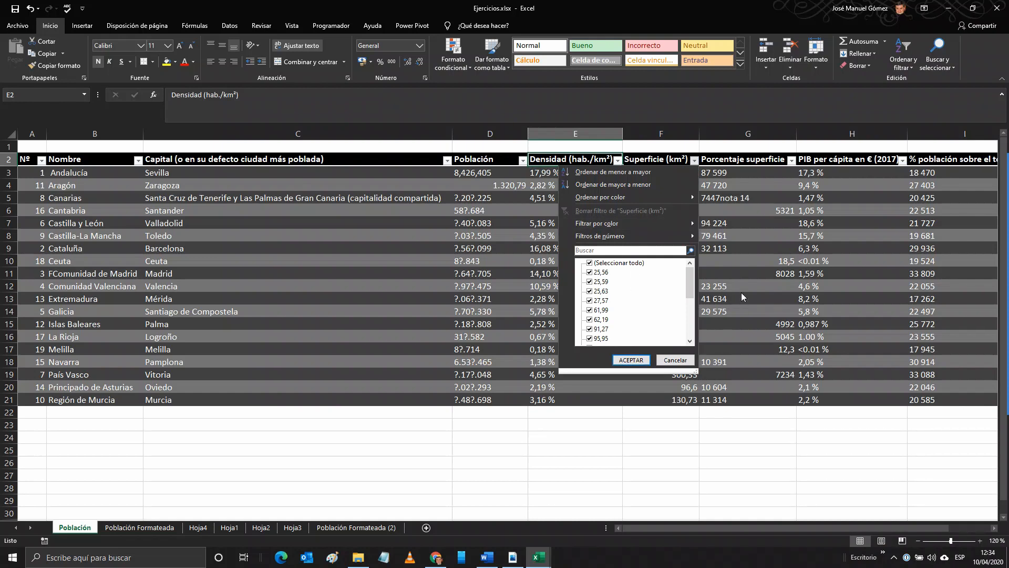
pyautogui.click(677, 360)
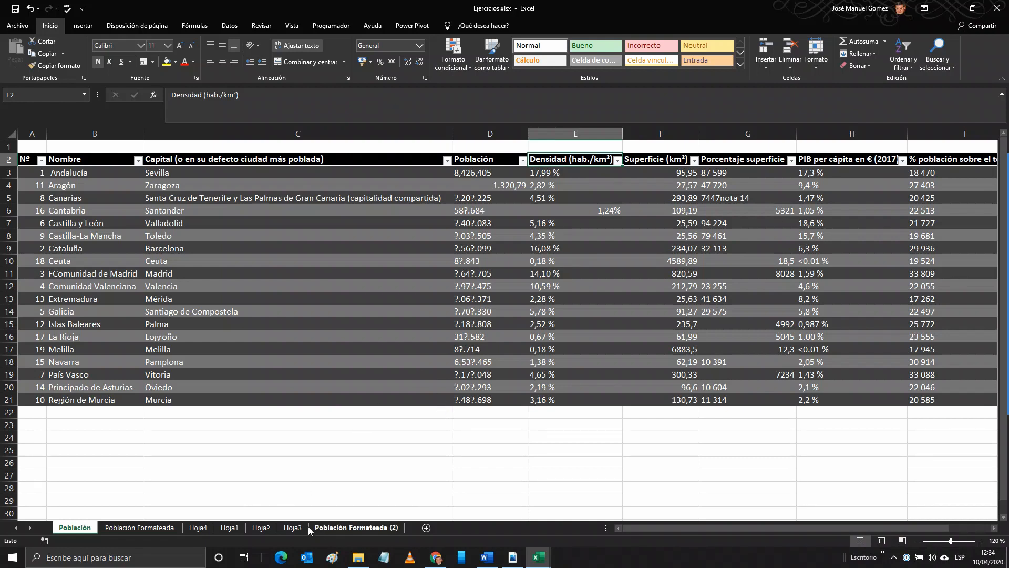
# Step: Switch to the Población Formateada sheet and examine the table's end corner marker at cell I22
pyautogui.click(156, 532)
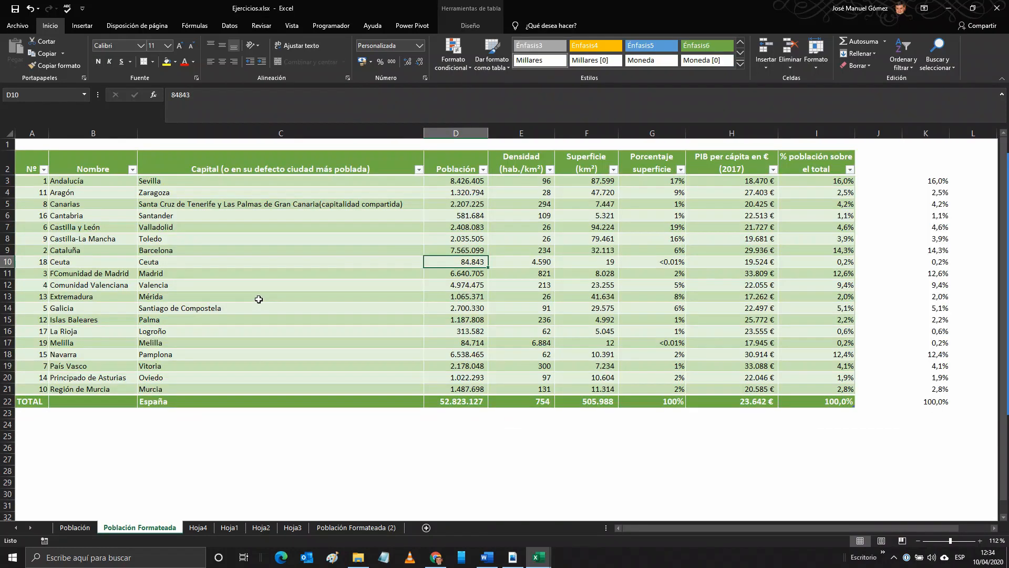
pyautogui.click(220, 193)
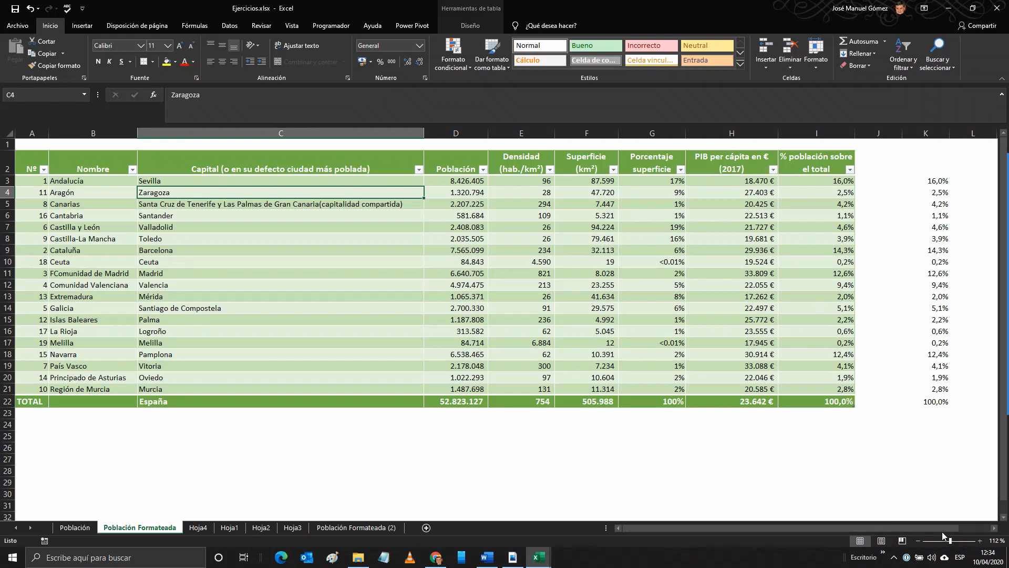
pyautogui.moveTo(951, 540); pyautogui.dragTo(964, 544)
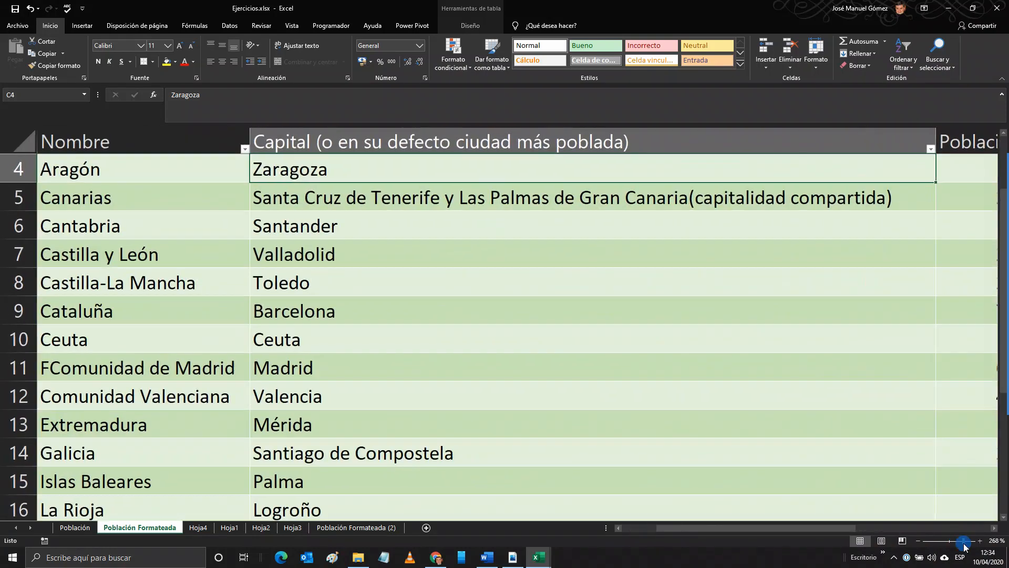
pyautogui.scroll(-7, 923, 485)
pyautogui.scroll(1, 923, 485)
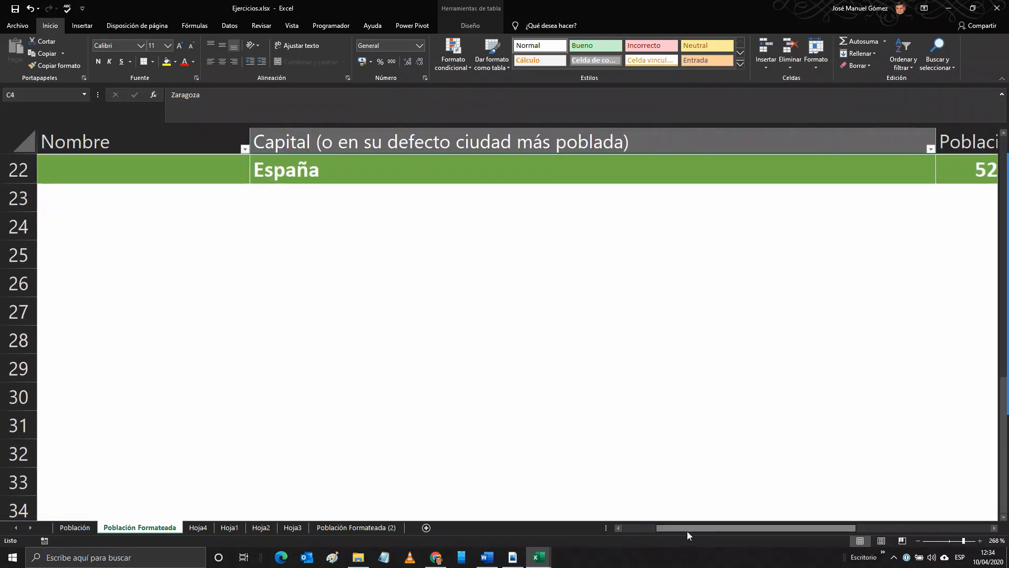
pyautogui.moveTo(687, 534); pyautogui.dragTo(823, 533)
pyautogui.scroll(4, 819, 425)
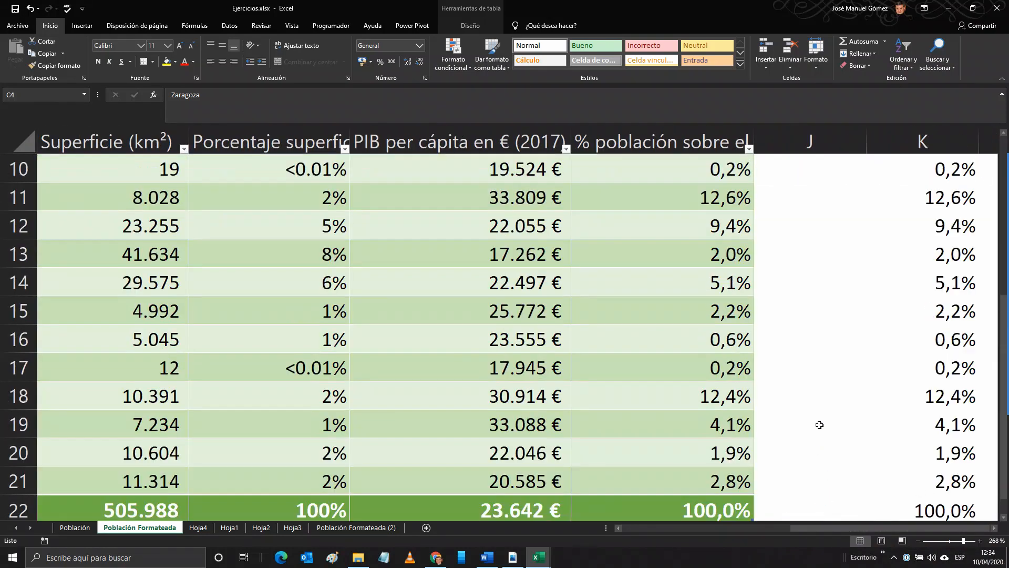
pyautogui.scroll(-2, 819, 424)
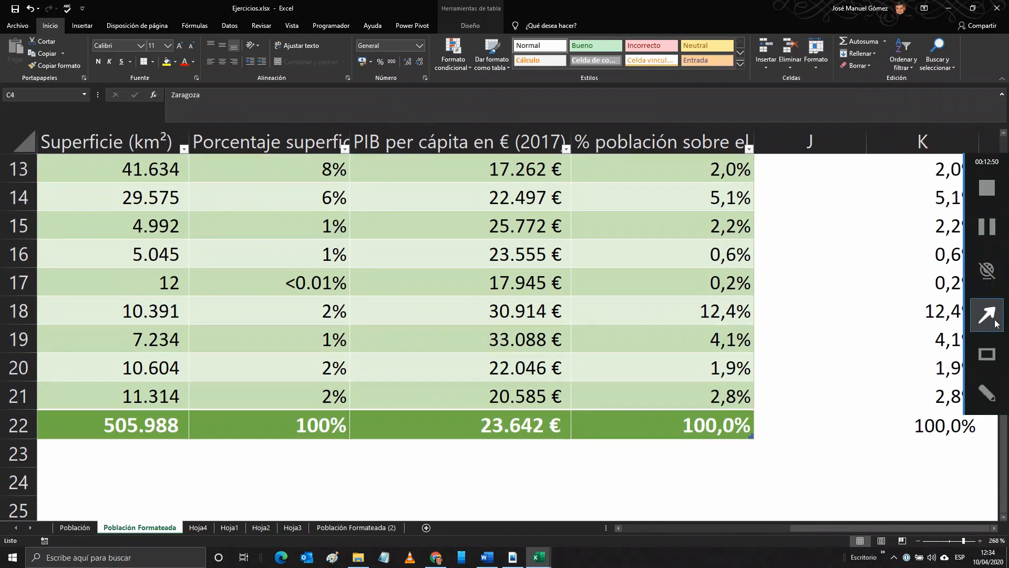
pyautogui.click(995, 323)
pyautogui.moveTo(824, 476); pyautogui.dragTo(757, 440)
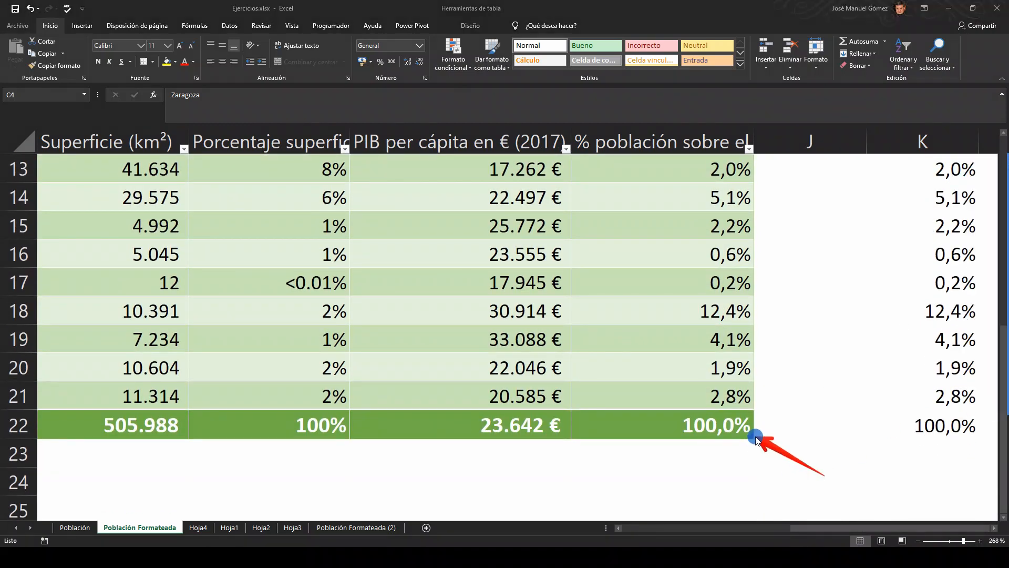
pyautogui.click(949, 543)
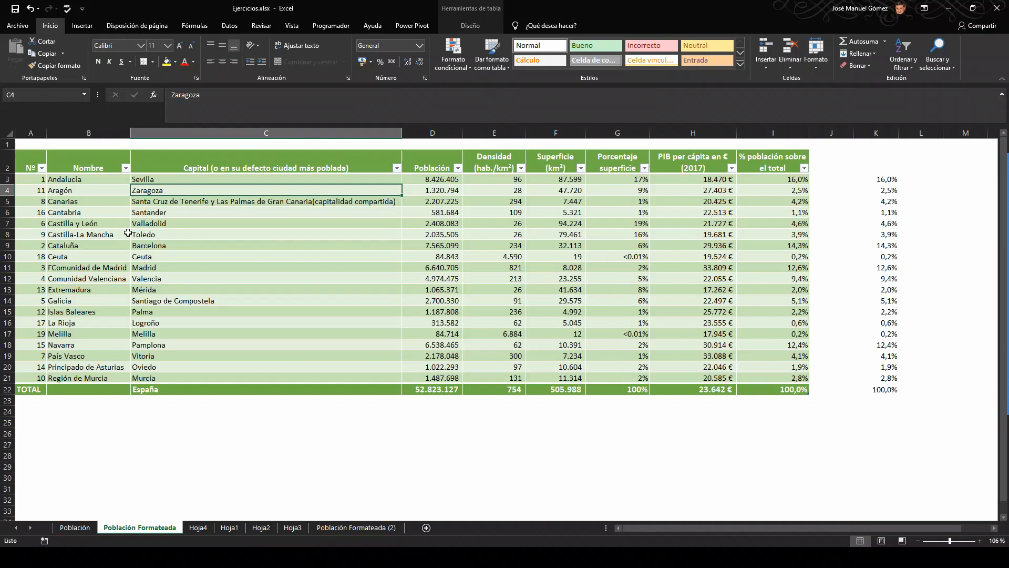
# Step: Review the Nombre column's sort and filter options, and sort the table by Nombre from A to Z
pyautogui.click(125, 170)
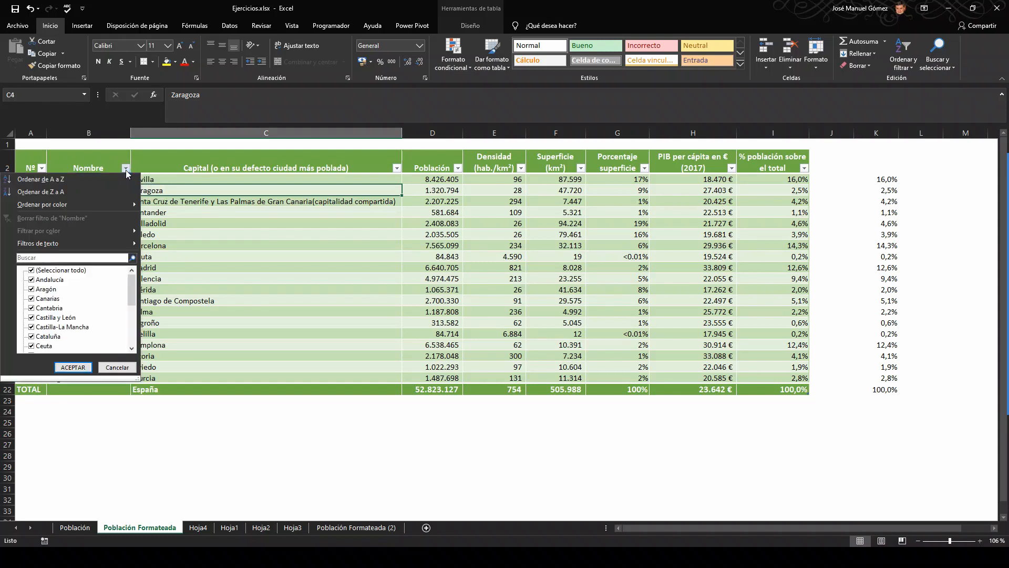
pyautogui.click(90, 159)
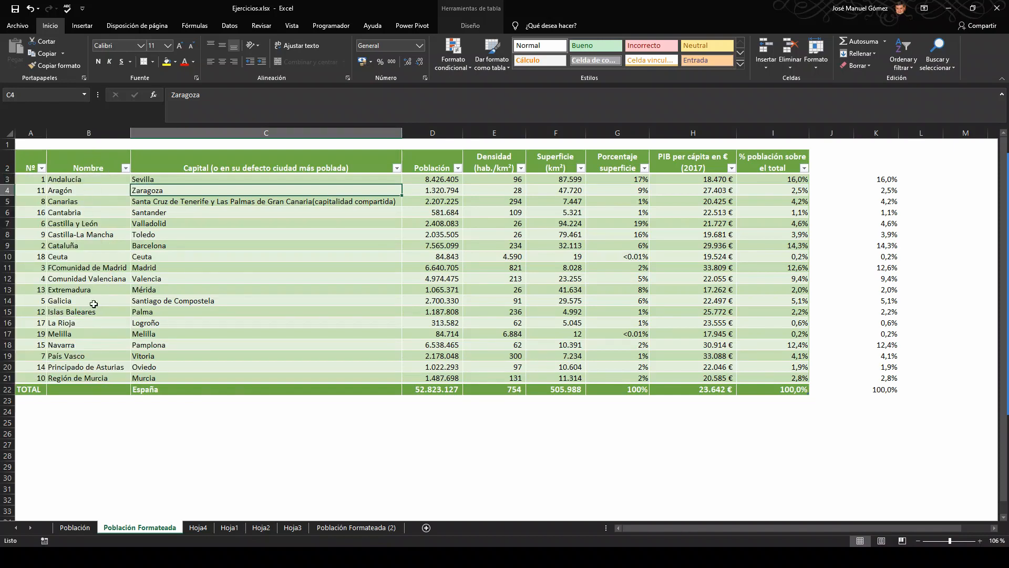
pyautogui.click(125, 168)
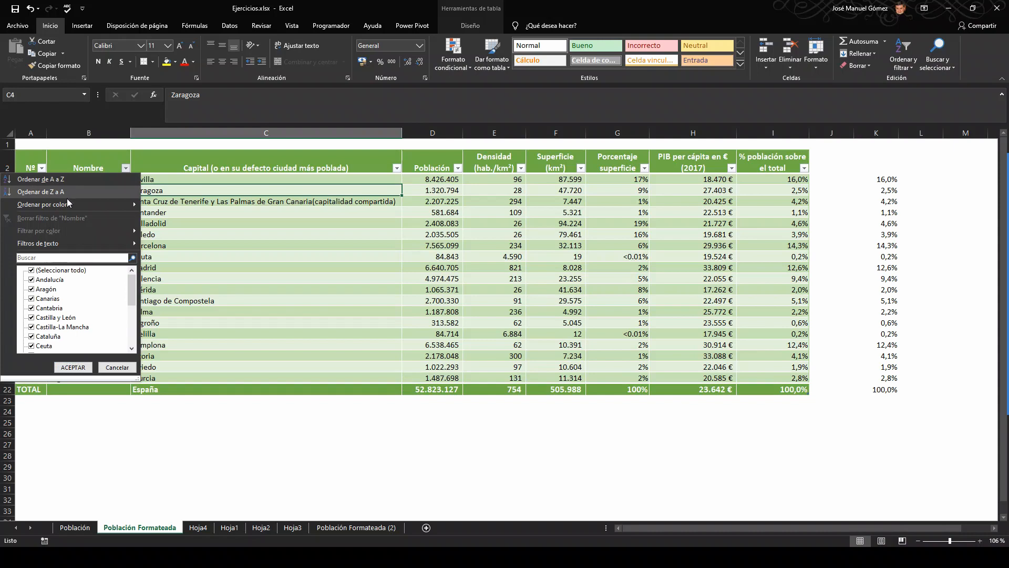
pyautogui.moveTo(82, 203)
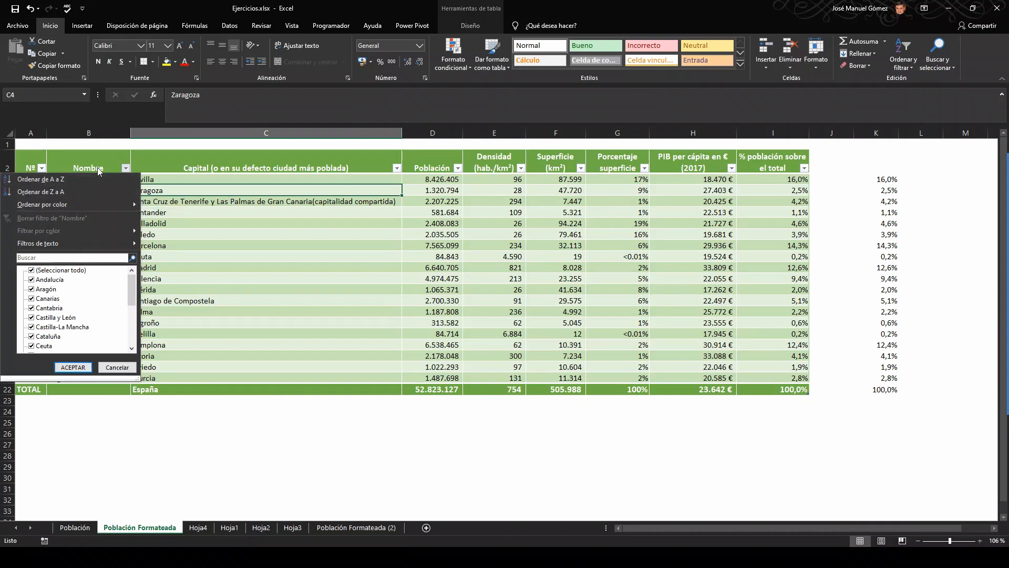
pyautogui.click(126, 168)
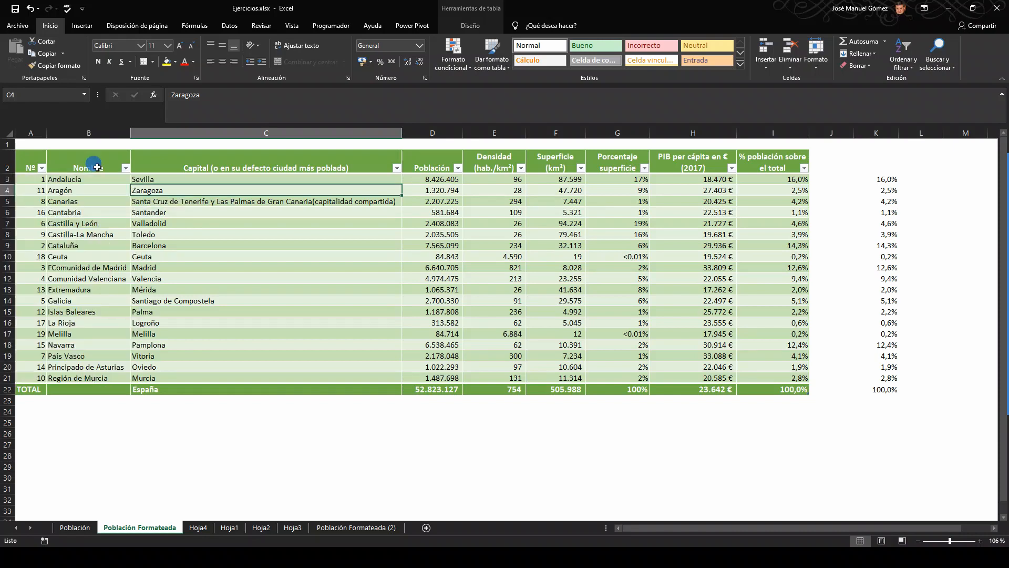
pyautogui.click(126, 168)
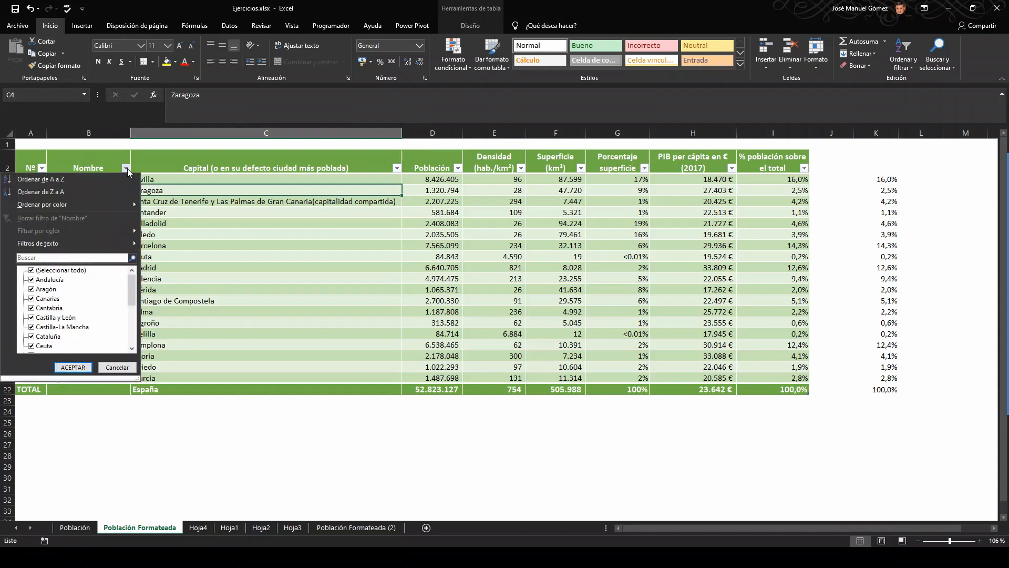
pyautogui.click(62, 181)
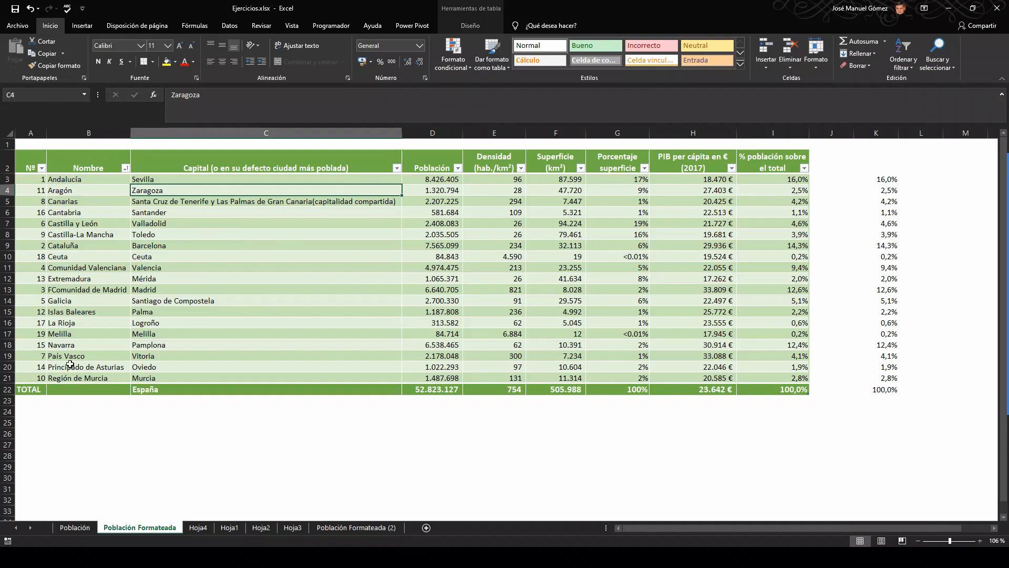
# Step: Sort the table by Nombre from Z to A, and return it to A to Z order
pyautogui.click(127, 170)
pyautogui.click(51, 191)
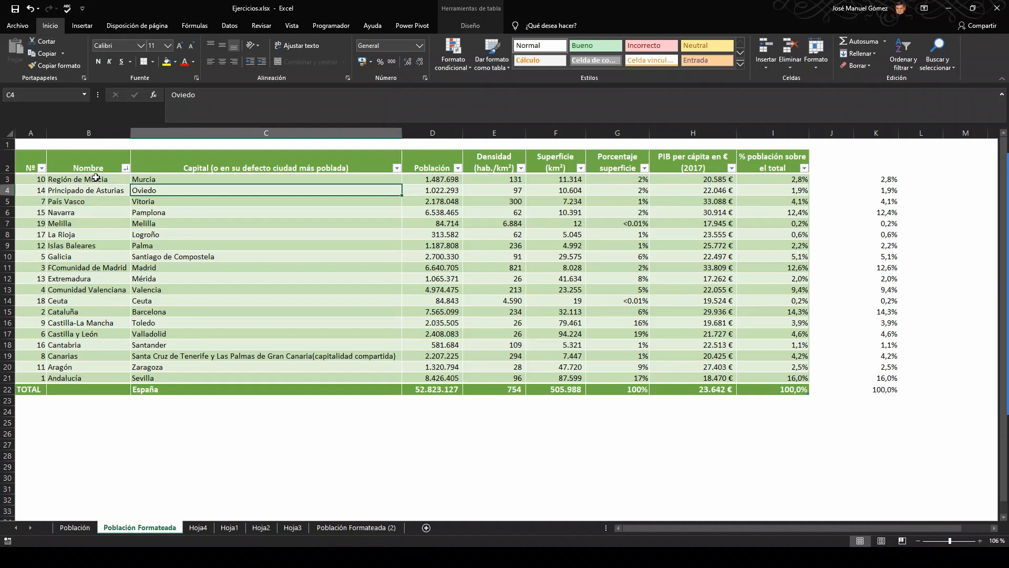
pyautogui.click(125, 168)
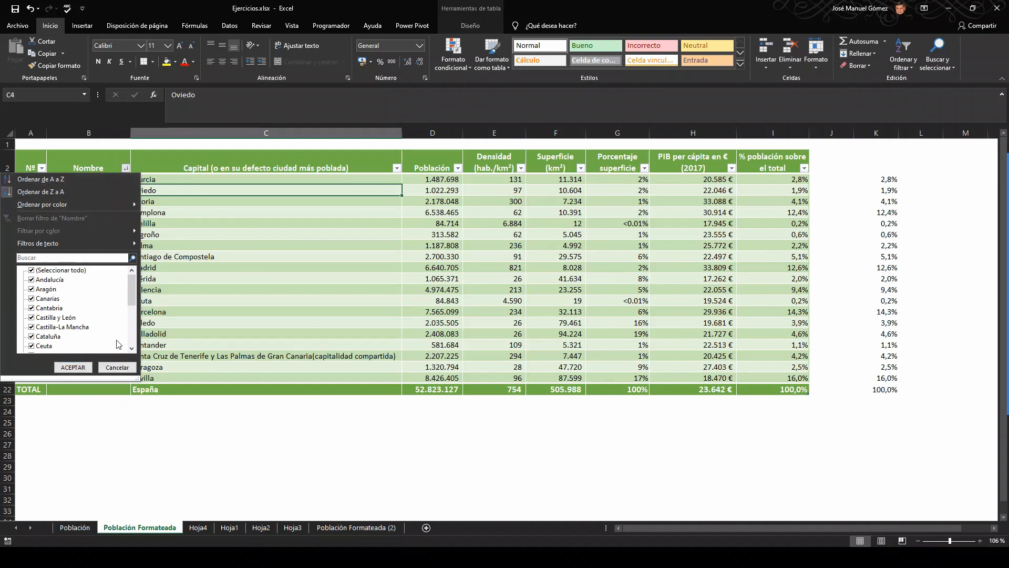
pyautogui.click(117, 367)
pyautogui.click(126, 168)
pyautogui.click(58, 180)
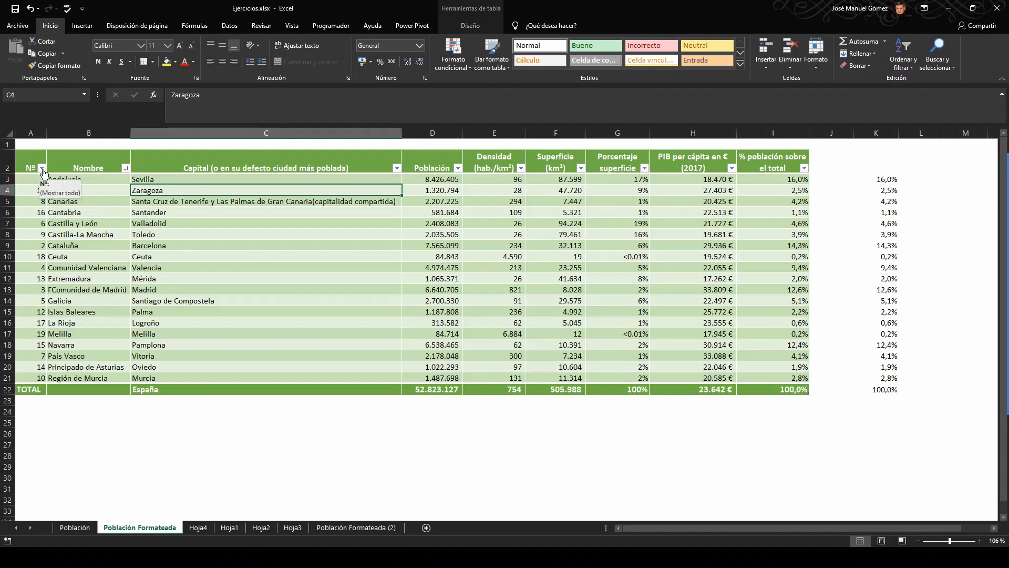
# Step: Sort the table by the Nº column from smallest to largest
pyautogui.click(42, 169)
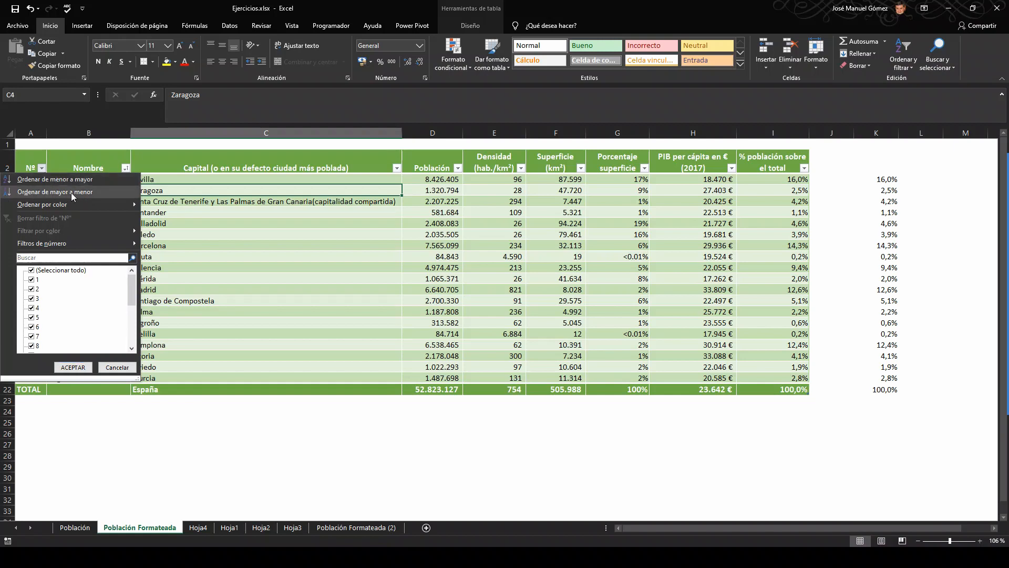
pyautogui.click(43, 179)
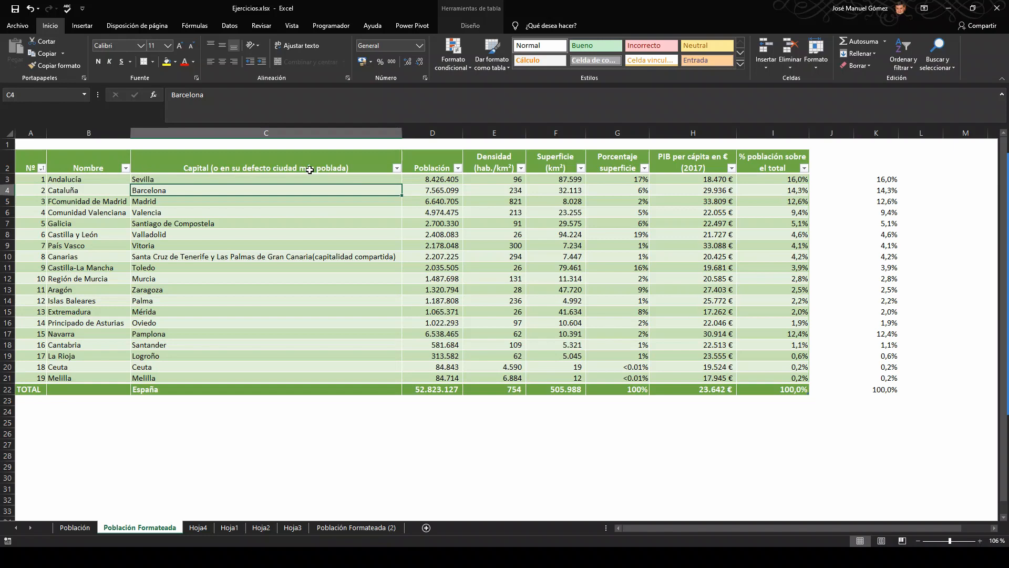
# Step: Open the sort and filter options for the Capital column
pyautogui.click(327, 164)
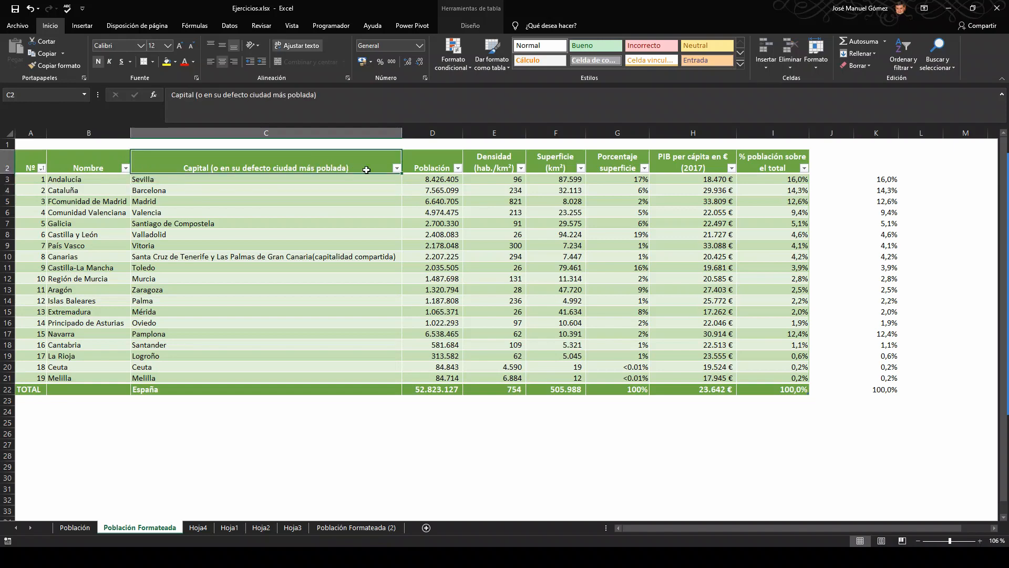
pyautogui.click(397, 168)
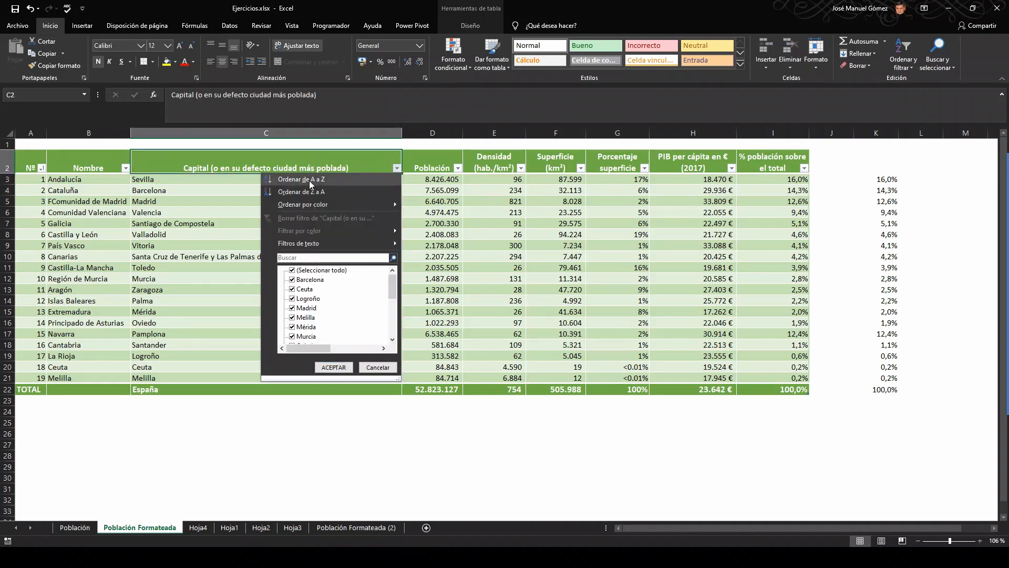
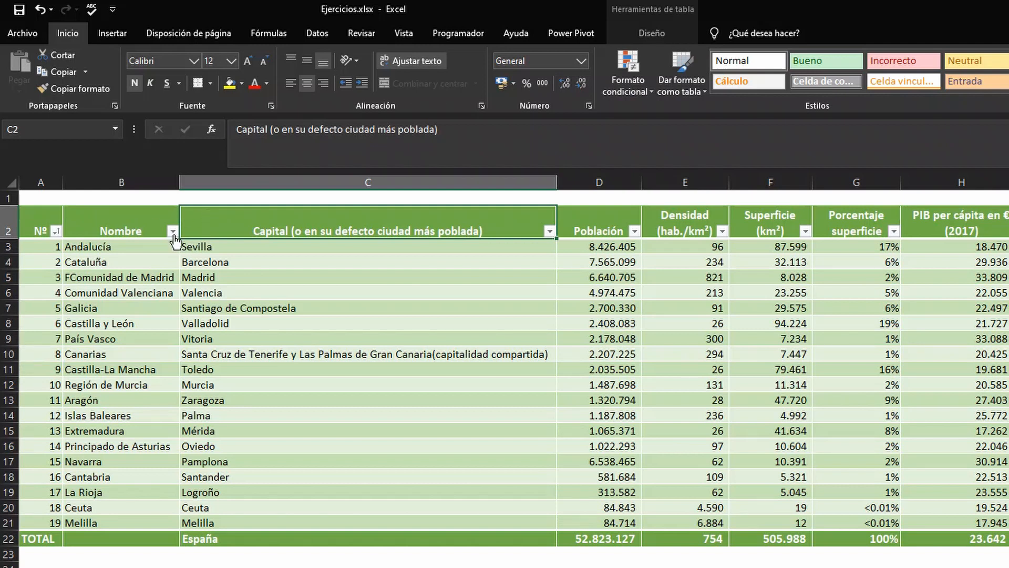
# Step: Filter the Nombre column to show only Andalucía, Cantabria, Castilla y León and Extremadura
pyautogui.click(172, 231)
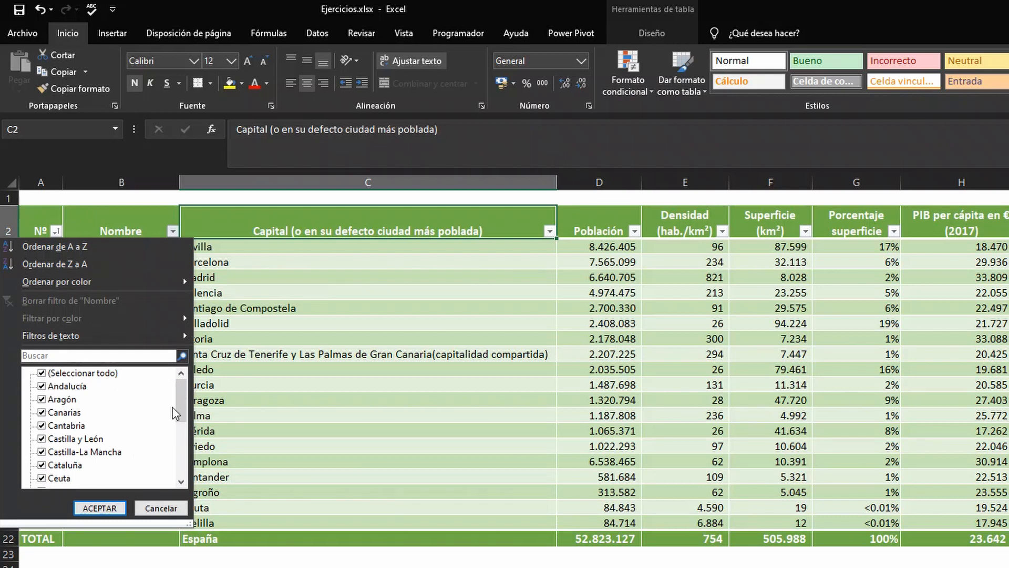
pyautogui.moveTo(181, 398)
pyautogui.mouseDown()
pyautogui.moveTo(182, 460)
pyautogui.moveTo(180, 400)
pyautogui.mouseUp()
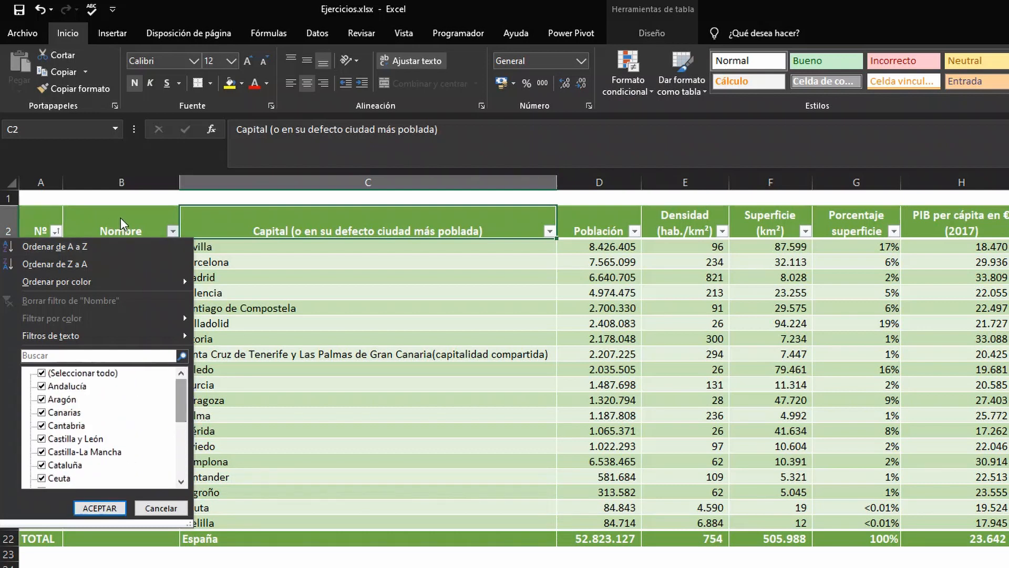
pyautogui.click(41, 373)
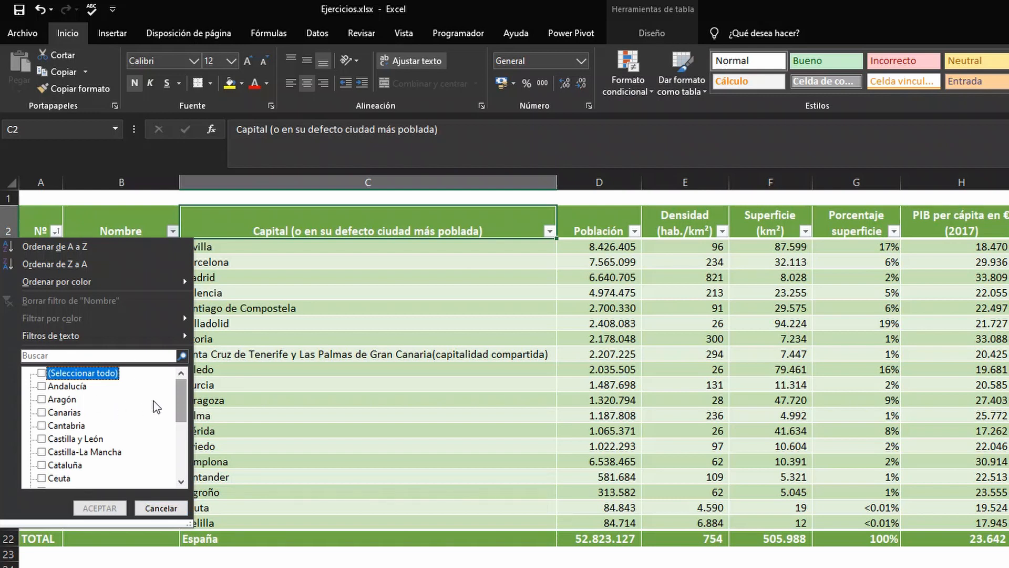
pyautogui.click(41, 387)
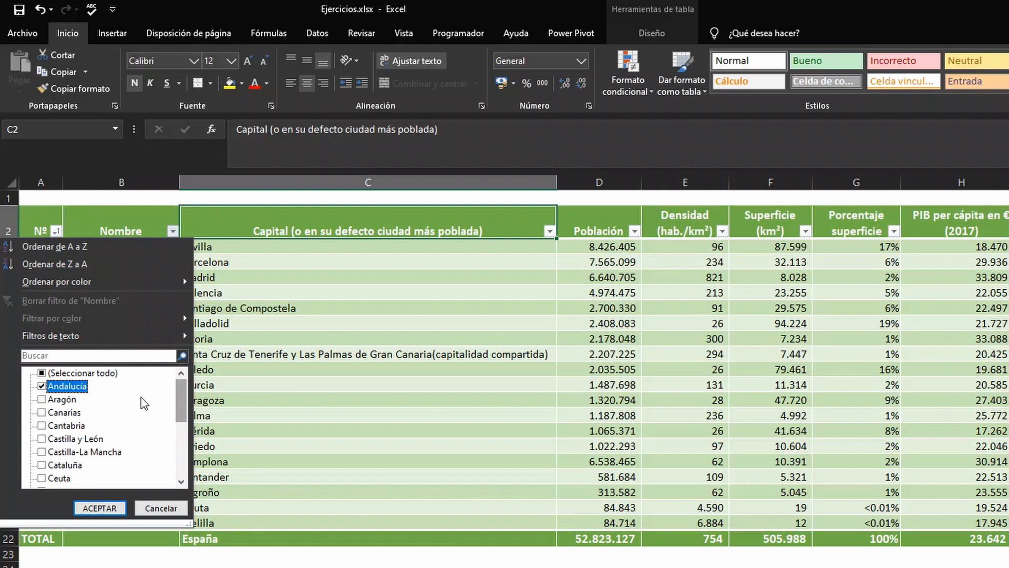
pyautogui.click(42, 426)
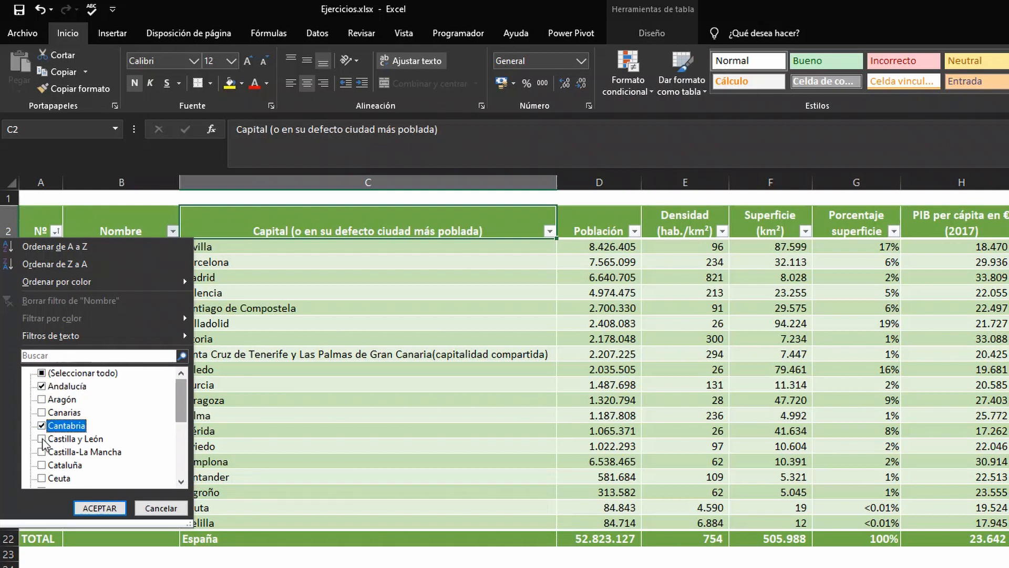
pyautogui.click(42, 438)
pyautogui.scroll(-2, 117, 447)
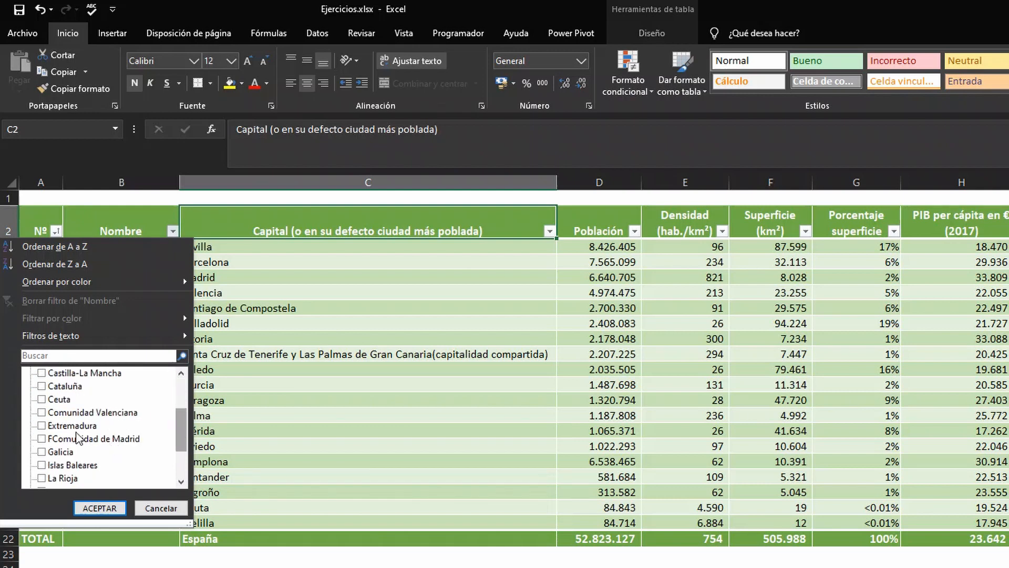
pyautogui.click(42, 425)
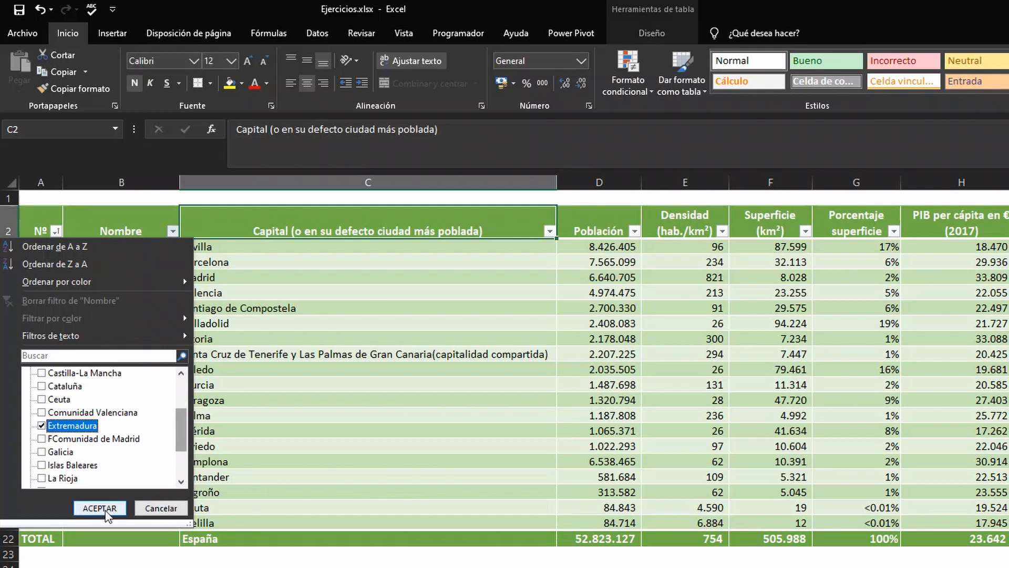
pyautogui.click(99, 508)
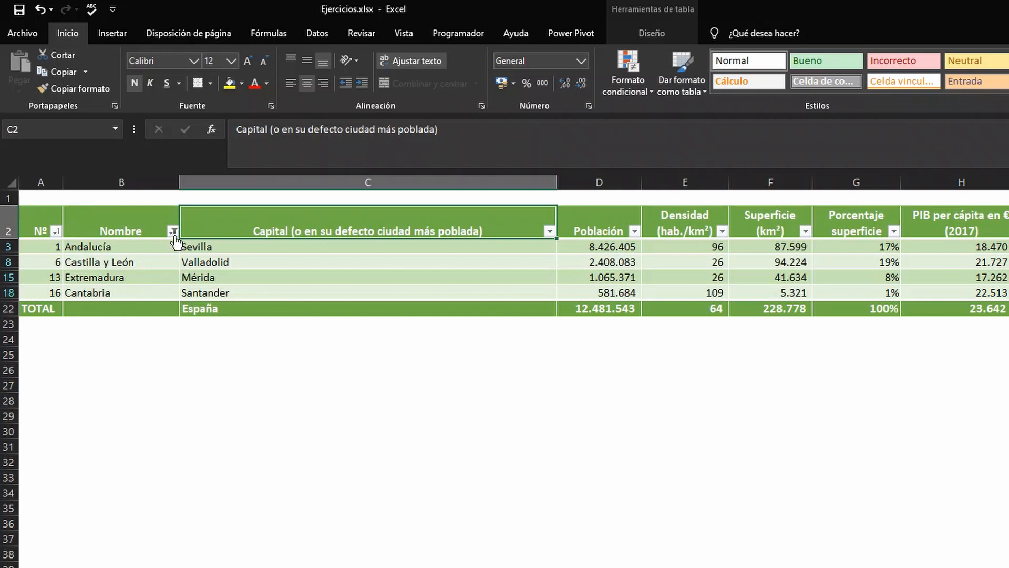
# Step: Reselect all values in the Nombre filter so every region is shown again
pyautogui.moveTo(175, 241)
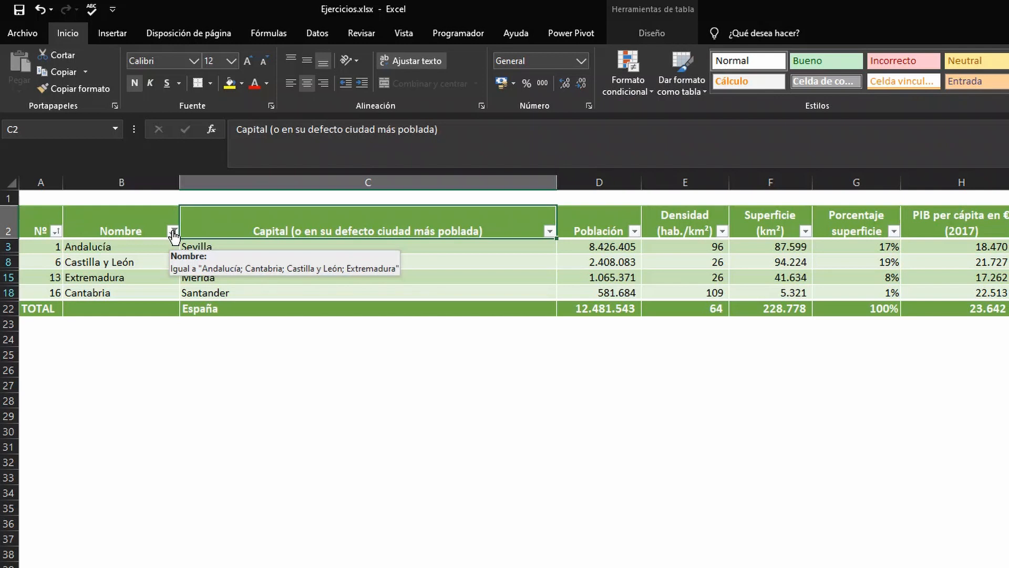
pyautogui.click(173, 231)
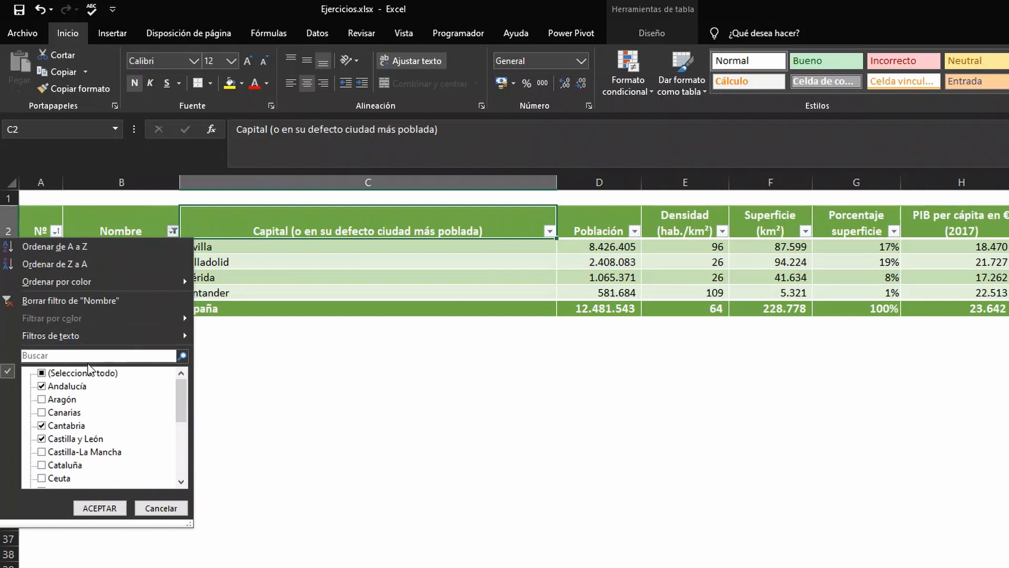
pyautogui.click(44, 374)
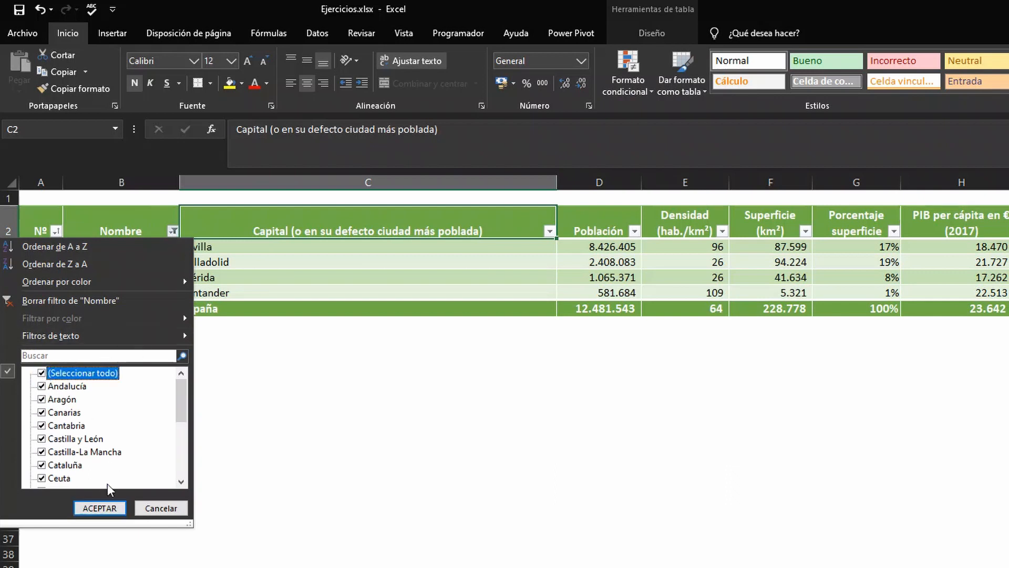
pyautogui.click(100, 508)
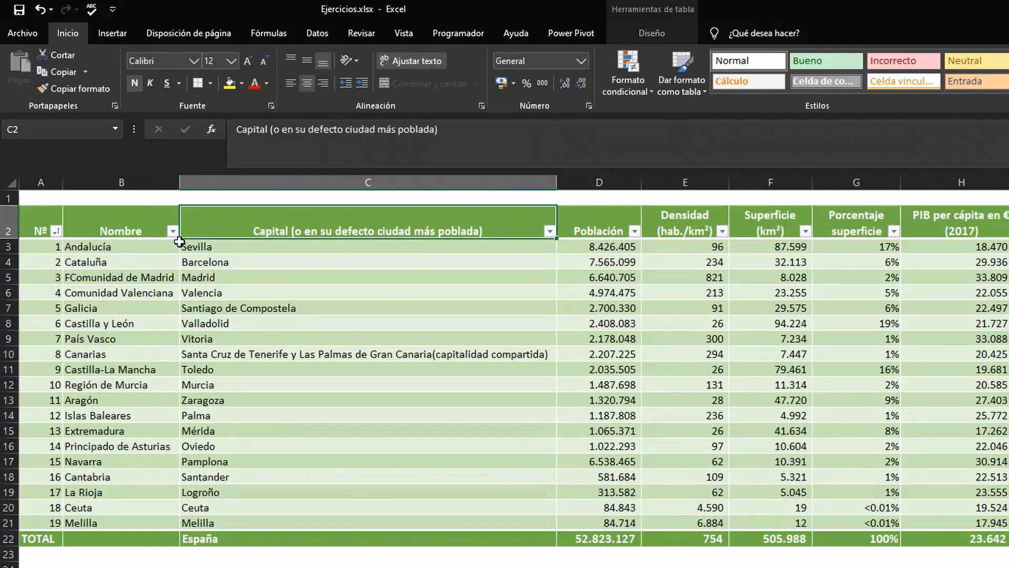
# Step: Apply a text filter to the Nombre column for values equal to Ceuta
pyautogui.click(172, 231)
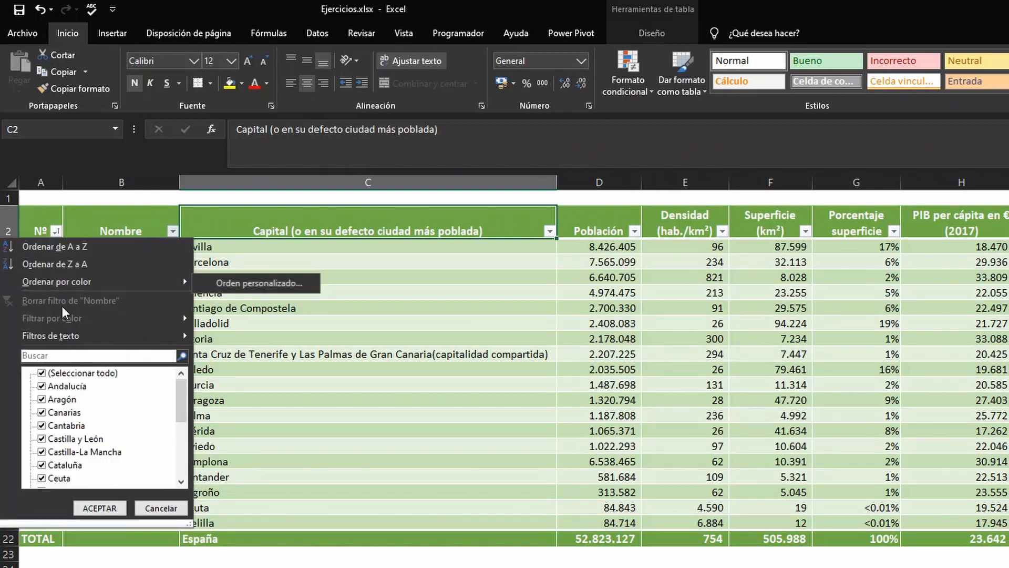
pyautogui.moveTo(48, 339)
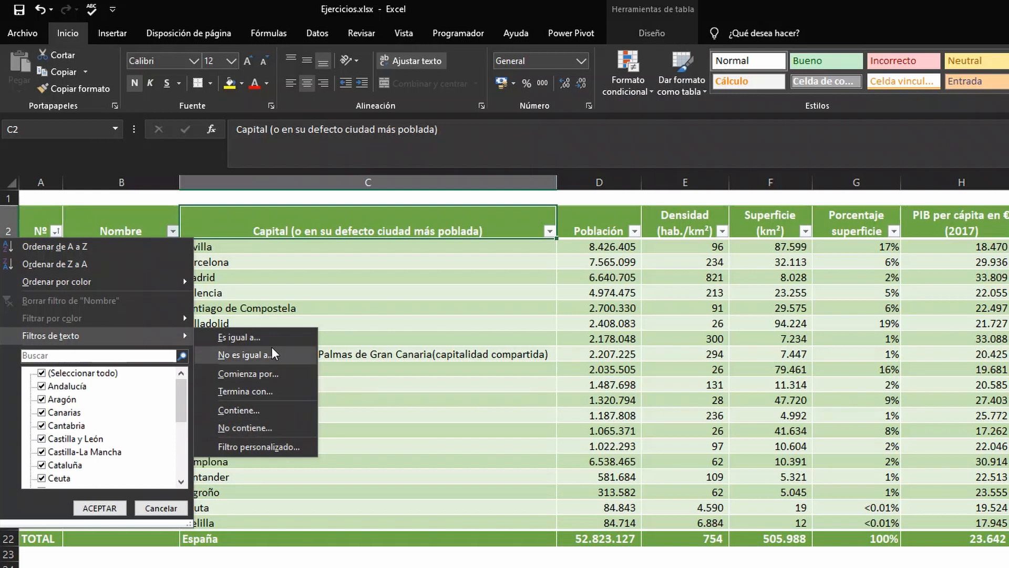
pyautogui.click(251, 343)
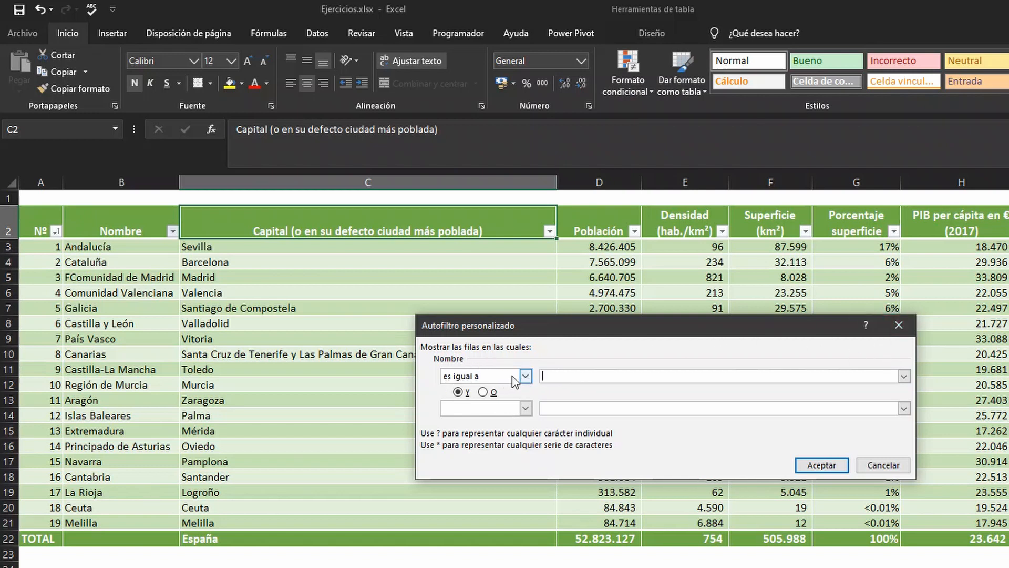
pyautogui.write('Ceuta')
pyautogui.click(826, 466)
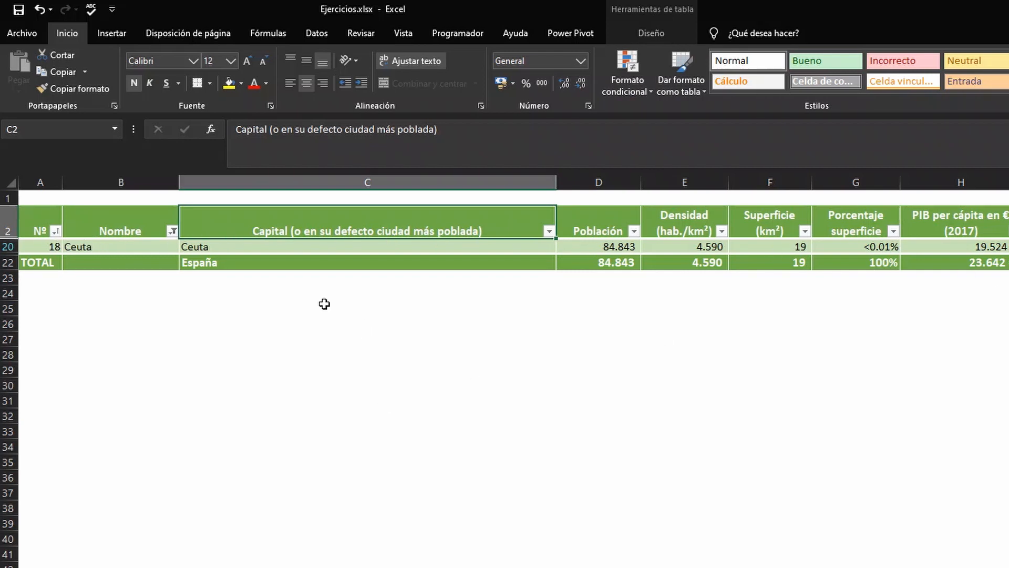
# Step: Extend the Nombre text filter with an O (or) condition for values equal to Melilla
pyautogui.click(172, 231)
pyautogui.moveTo(162, 341)
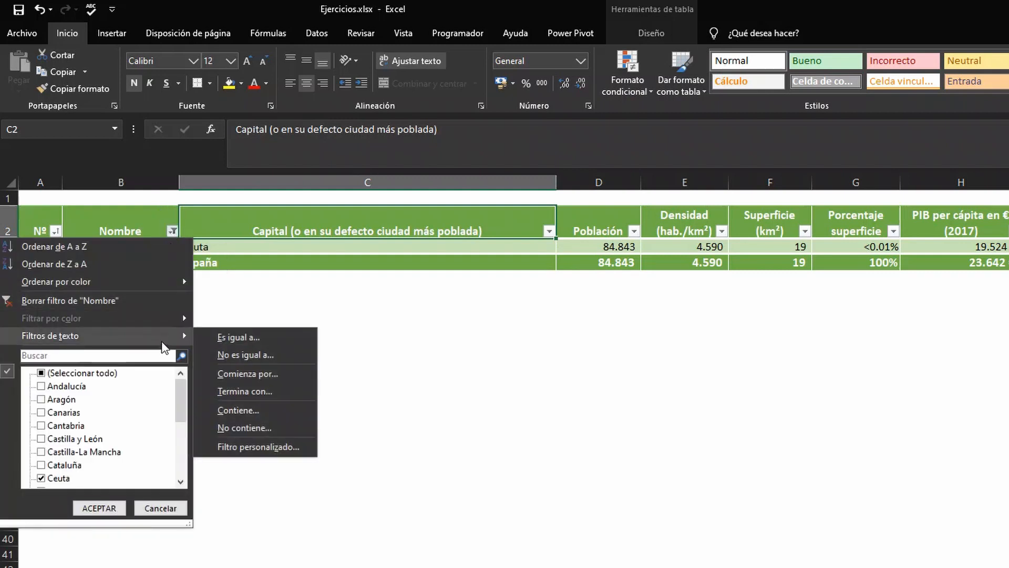
pyautogui.click(215, 336)
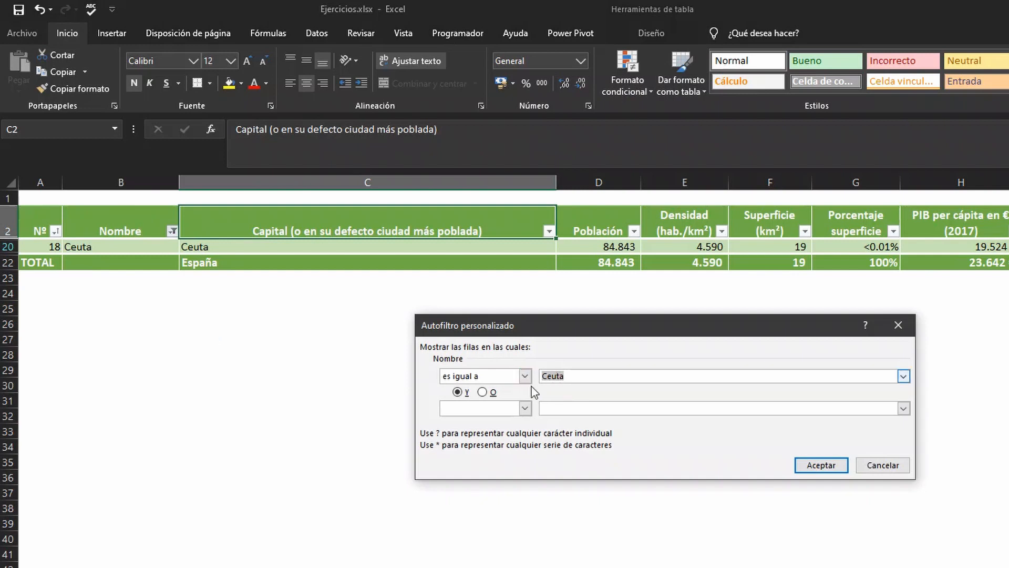
pyautogui.click(483, 392)
pyautogui.click(525, 408)
pyautogui.click(484, 423)
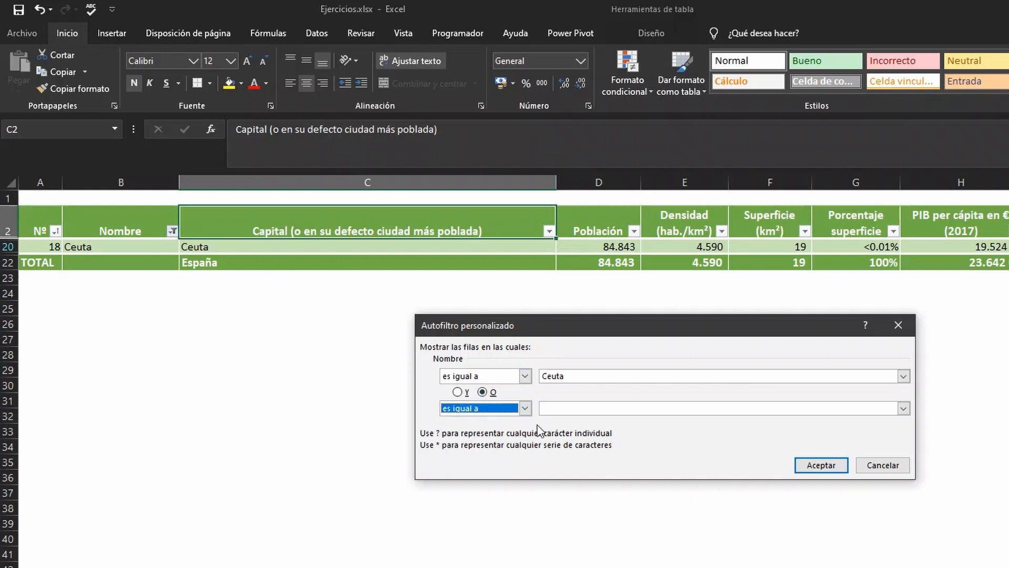
pyautogui.click(579, 408)
pyautogui.write('Mel')
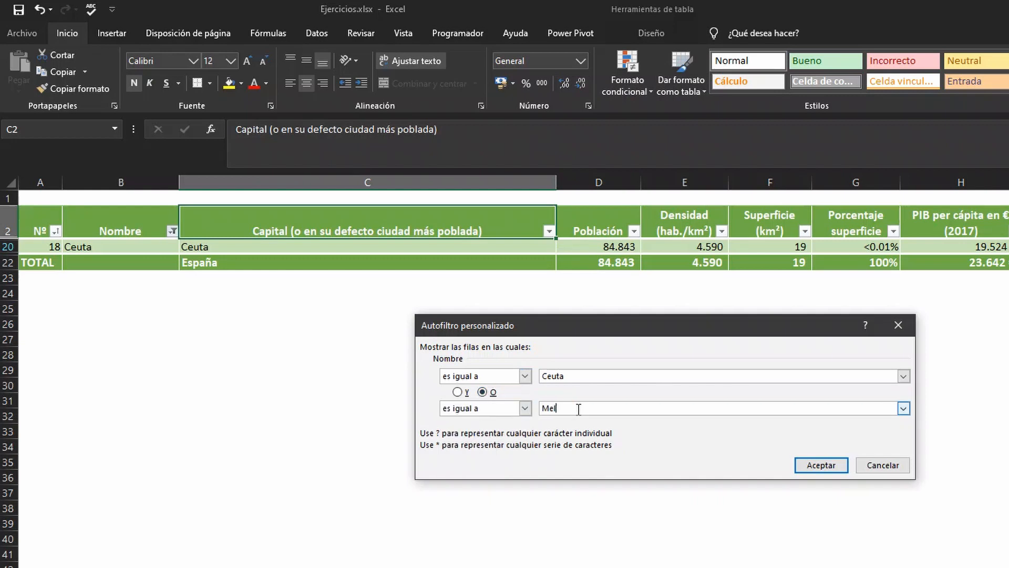
pyautogui.write('illa')
pyautogui.press('Return')
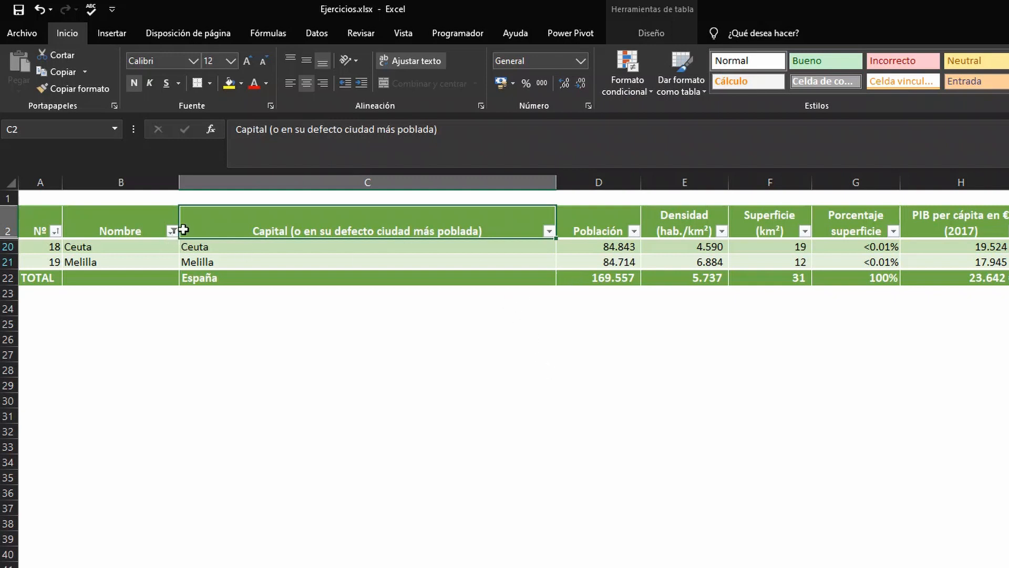
# Step: Filter Nombre by Ceuta and Melilla using the list of individual values instead of text conditions
pyautogui.moveTo(176, 235)
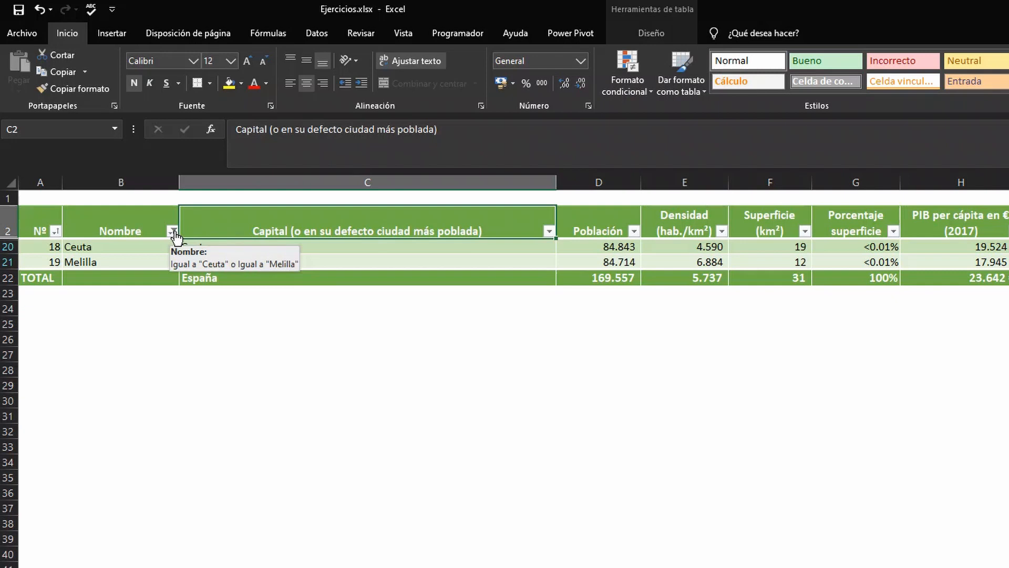
pyautogui.click(175, 233)
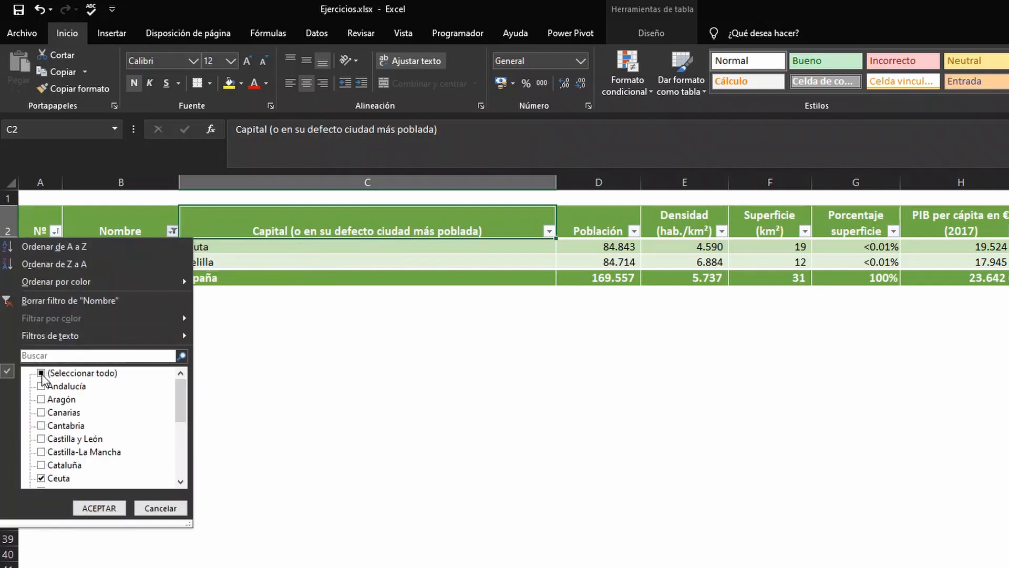
pyautogui.click(42, 373)
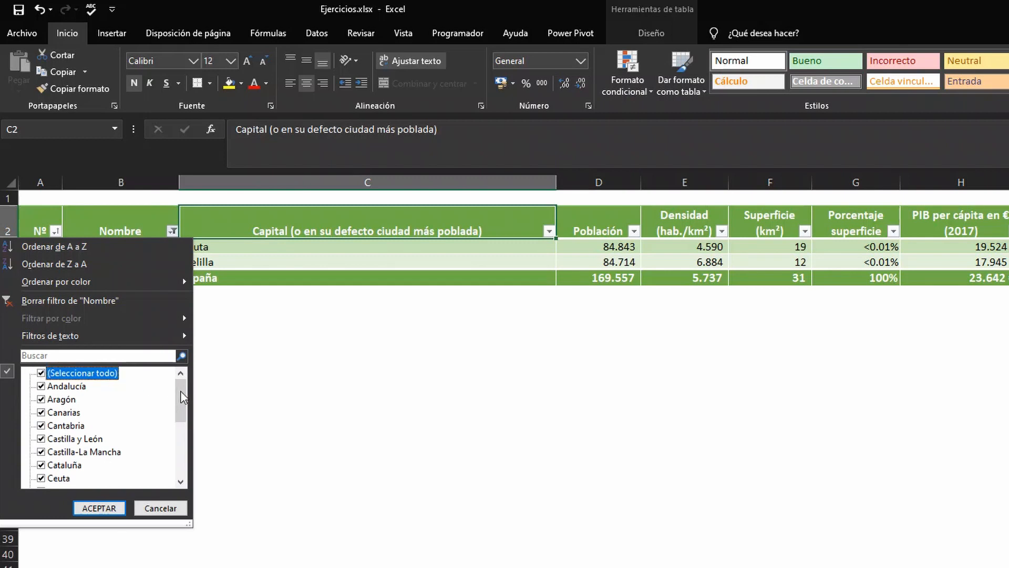
pyautogui.click(41, 373)
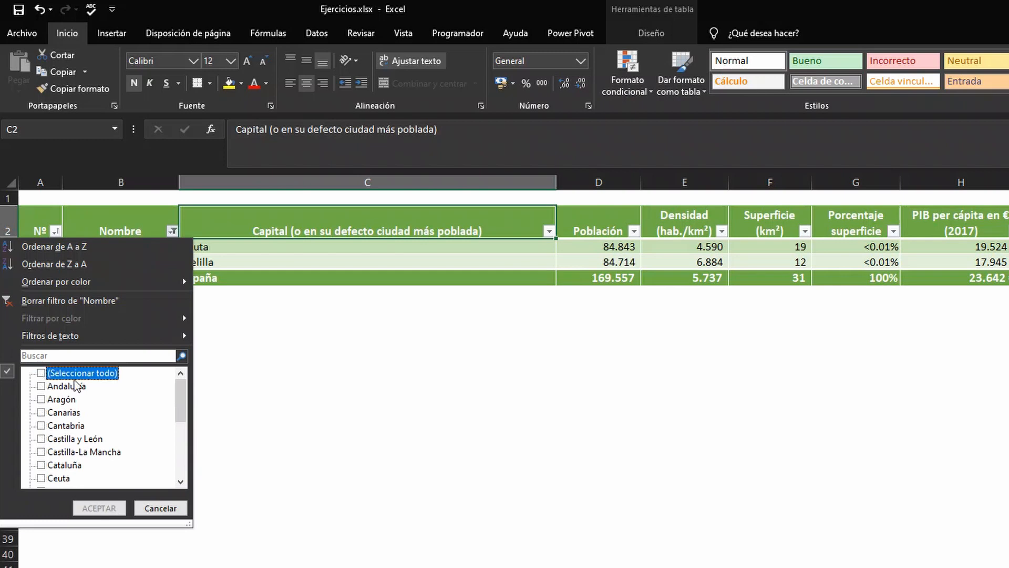
pyautogui.click(41, 478)
pyautogui.moveTo(177, 391); pyautogui.dragTo(182, 434)
pyautogui.click(41, 465)
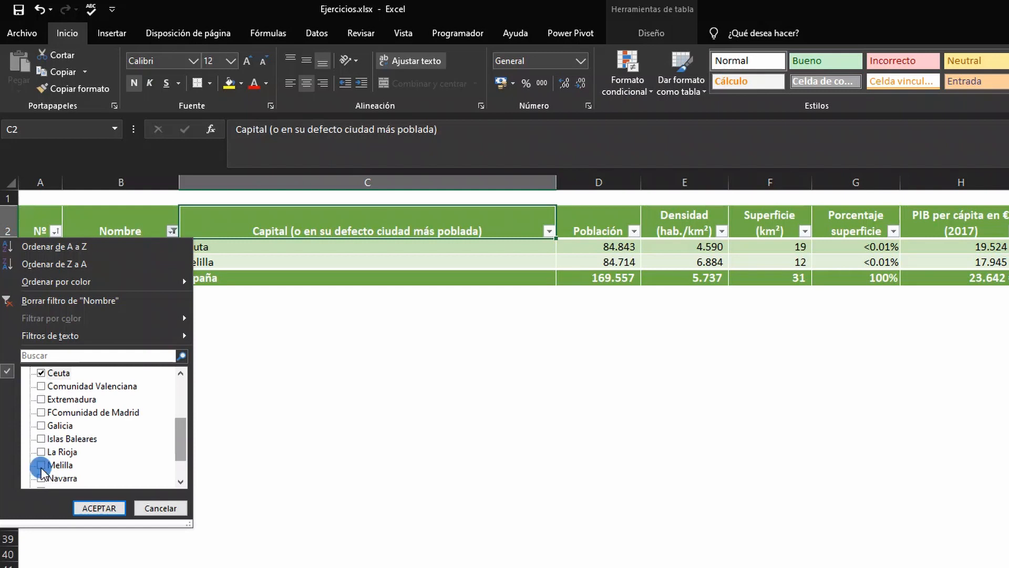
pyautogui.click(92, 509)
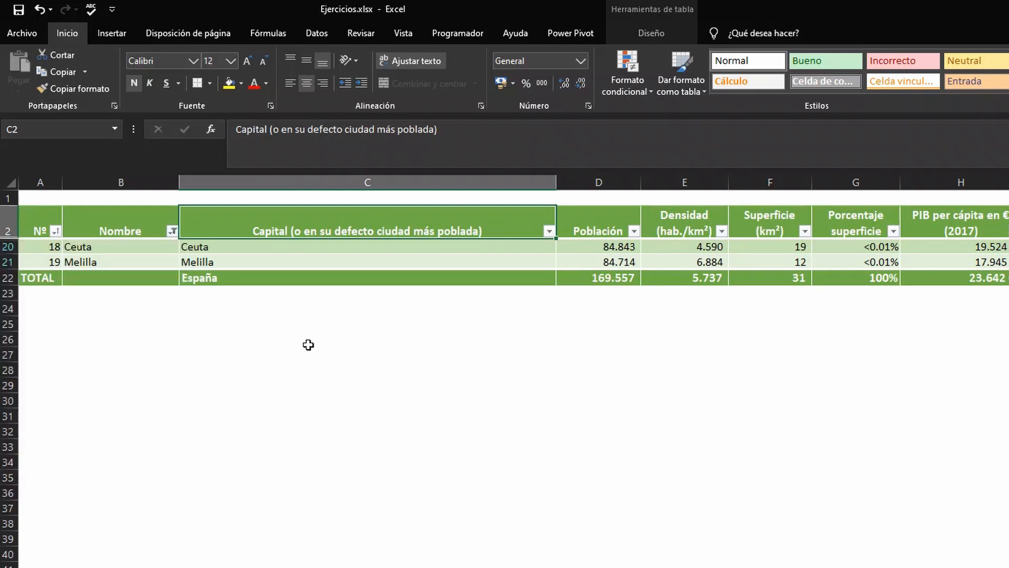
# Step: Replace the Nombre filter with a text filter for names that begin with "ca"
pyautogui.click(172, 231)
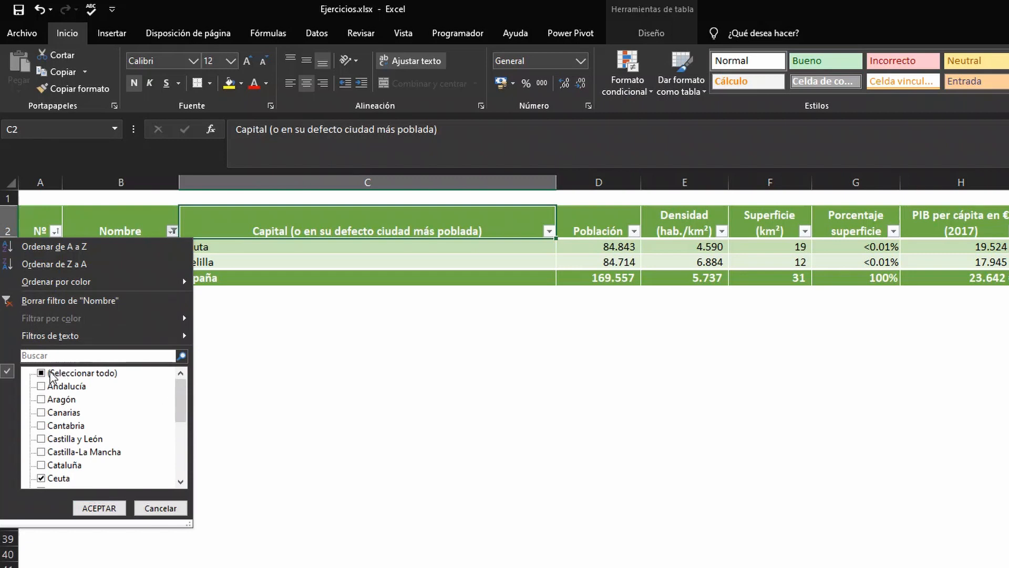
pyautogui.click(42, 373)
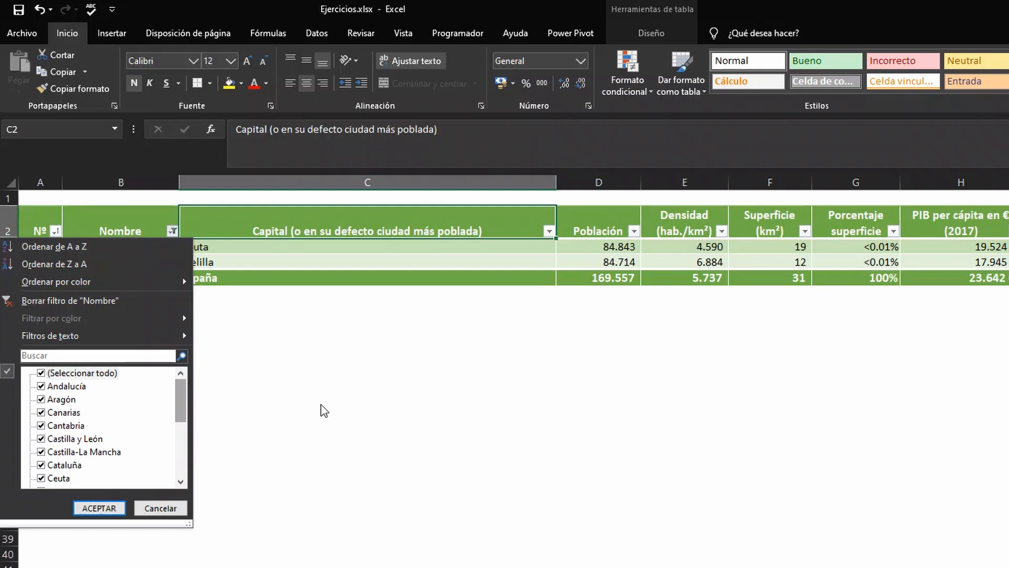
pyautogui.click(158, 336)
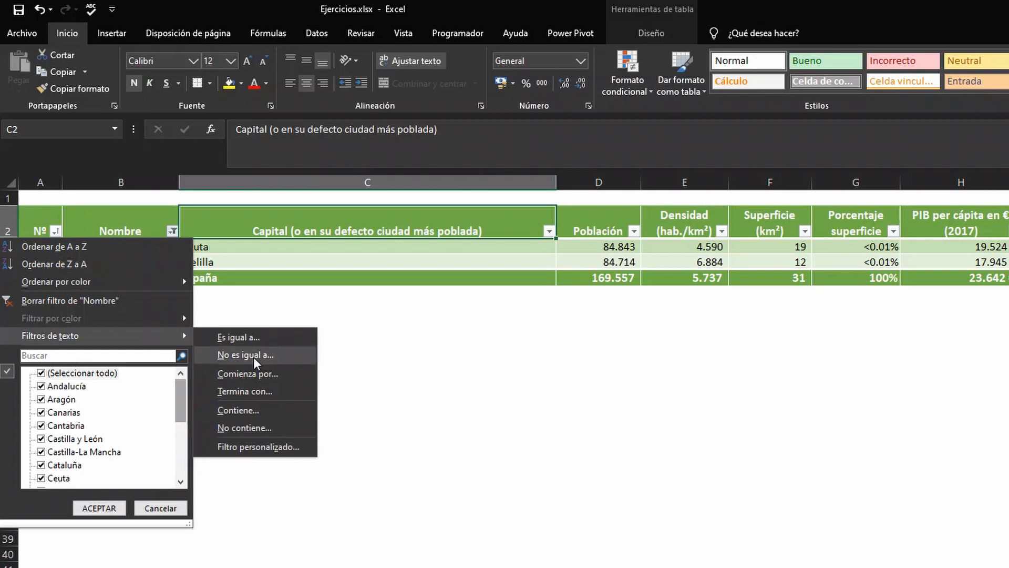
pyautogui.click(267, 374)
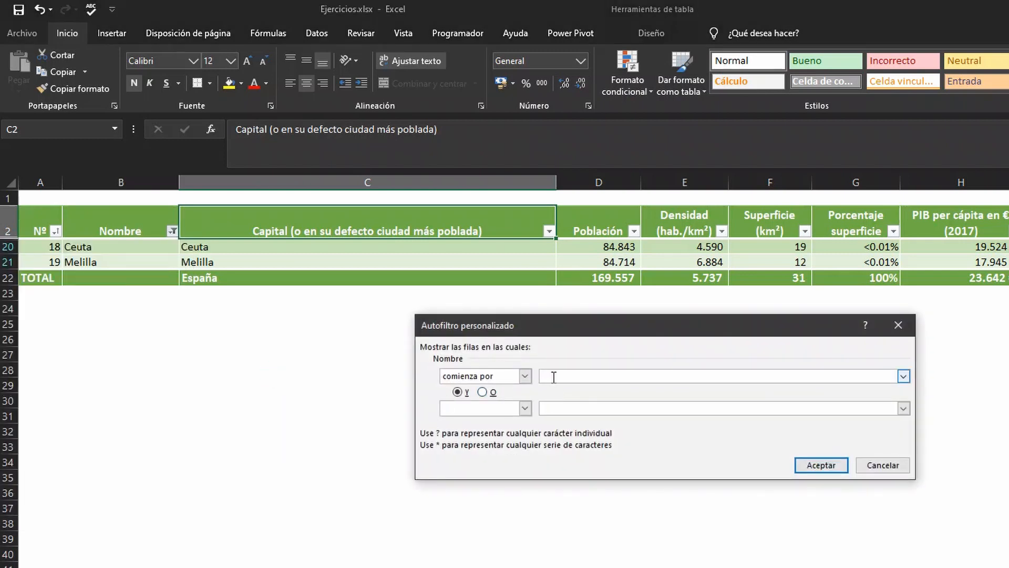
pyautogui.write('d')
pyautogui.write('a')
pyautogui.click(821, 466)
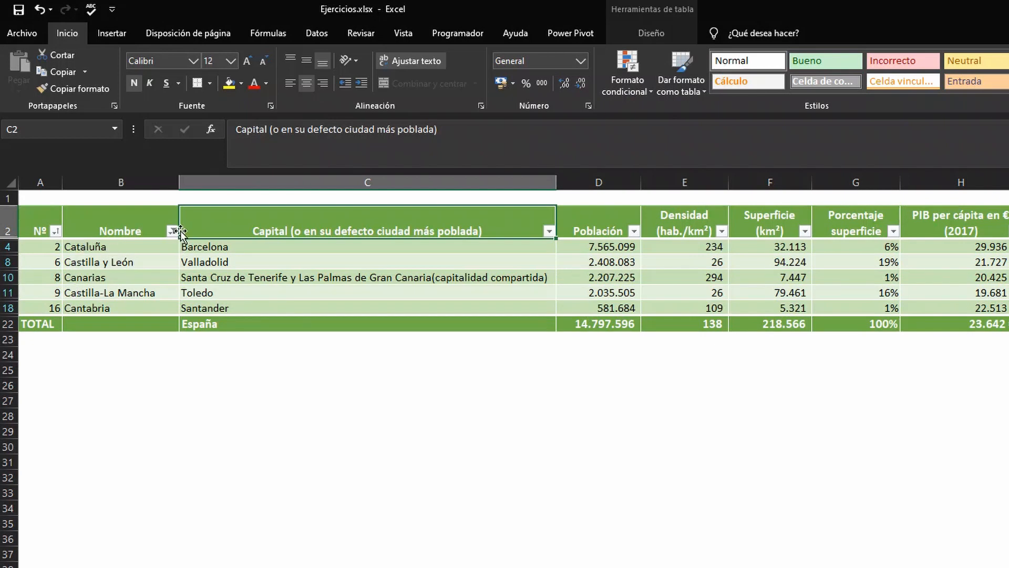
# Step: Remove the begins-with "ca" filter from the Nombre column by reselecting all its values
pyautogui.moveTo(175, 236)
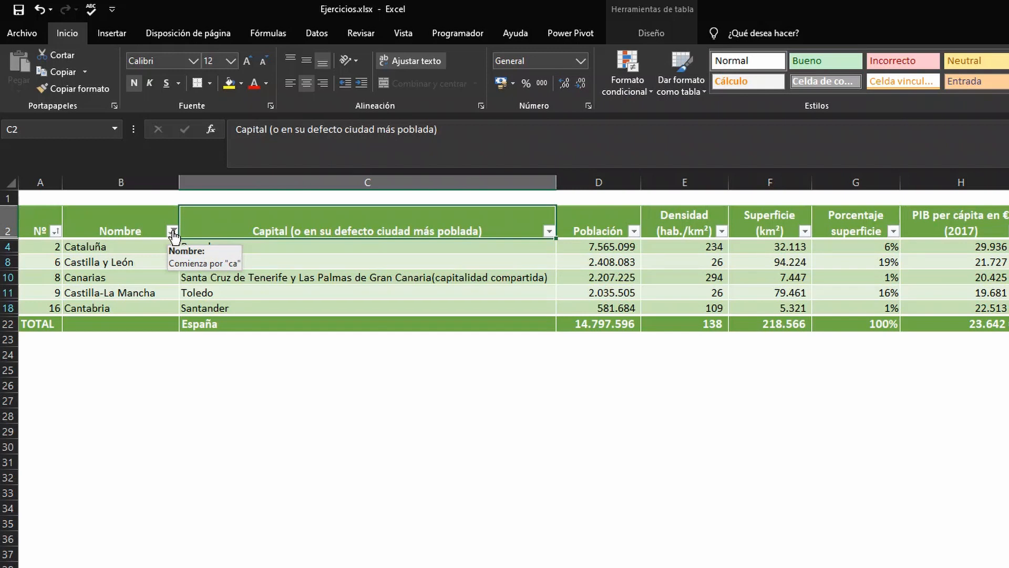
pyautogui.click(173, 233)
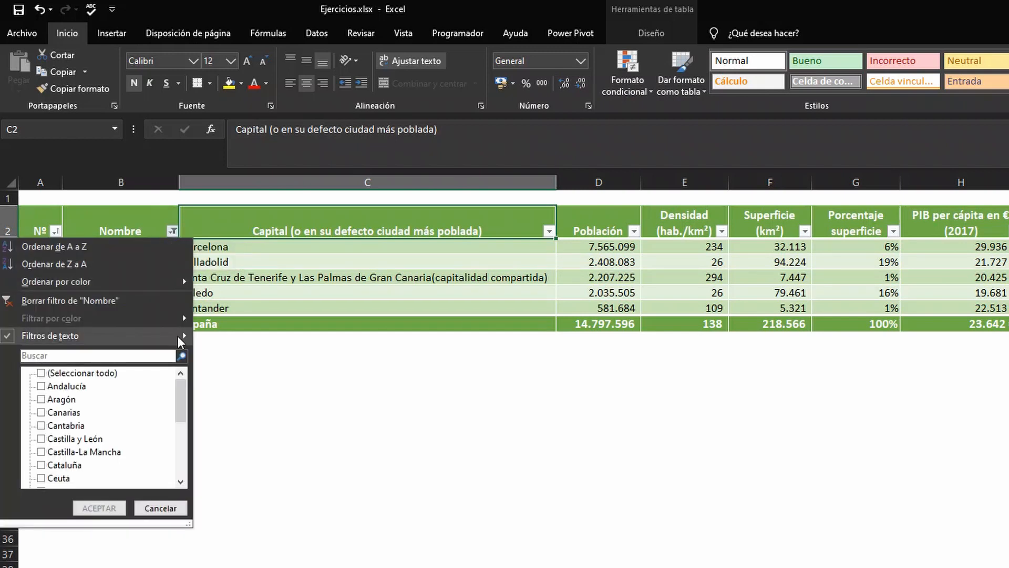
pyautogui.click(42, 372)
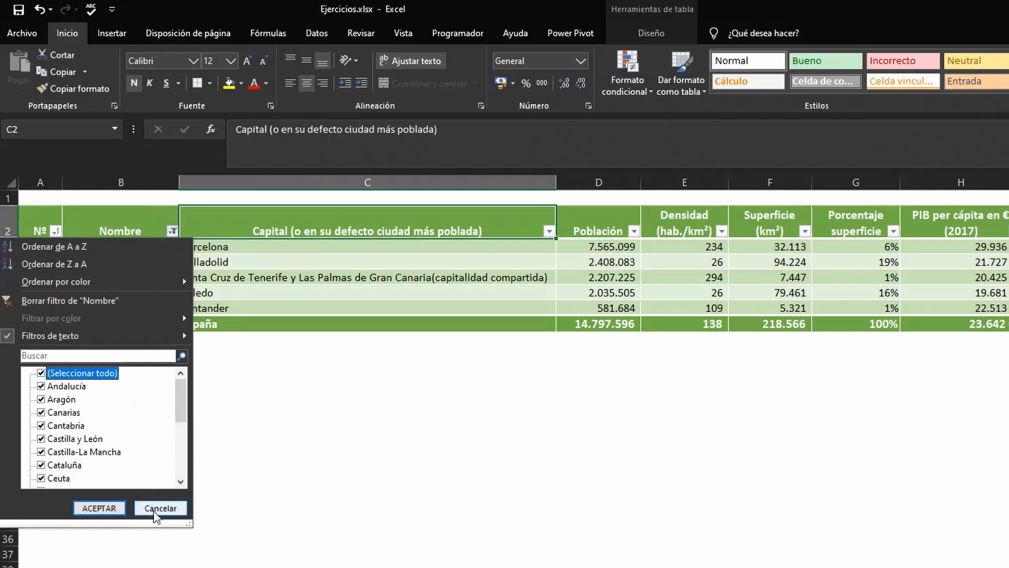
pyautogui.click(98, 508)
# Step: Filter the Nombre column with a text filter for names that end with "a"
pyautogui.click(173, 231)
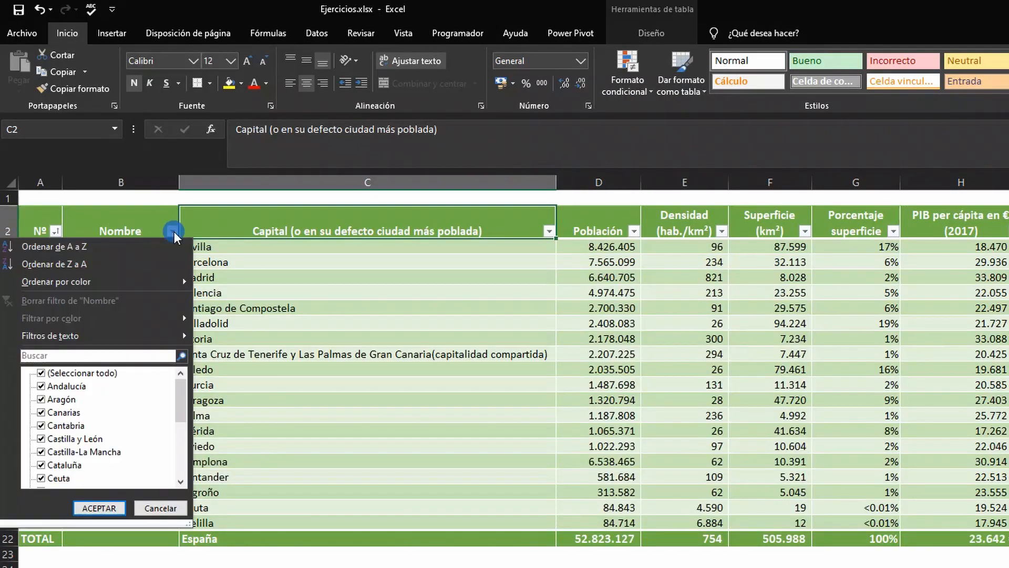
pyautogui.moveTo(181, 334)
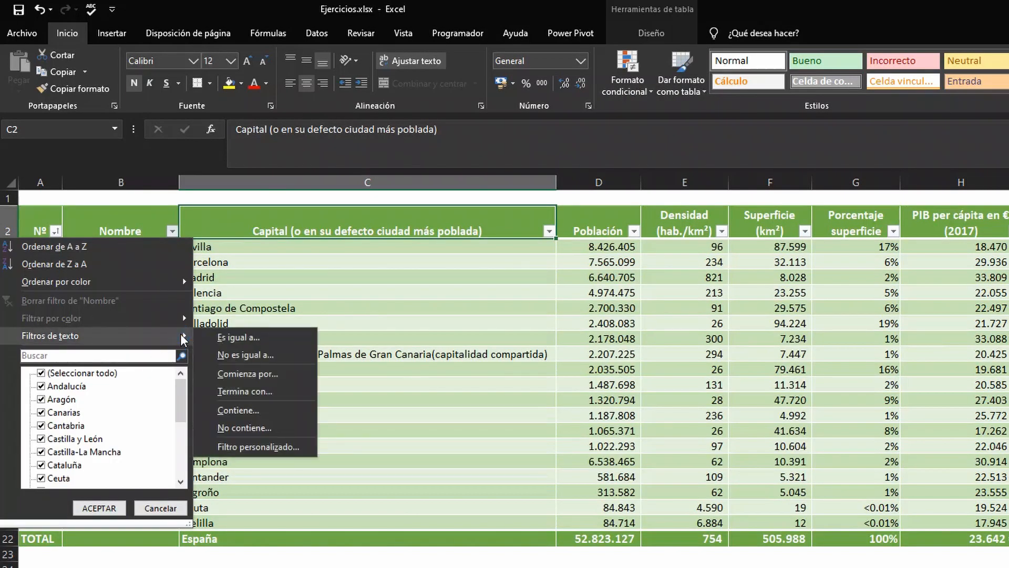
pyautogui.click(274, 390)
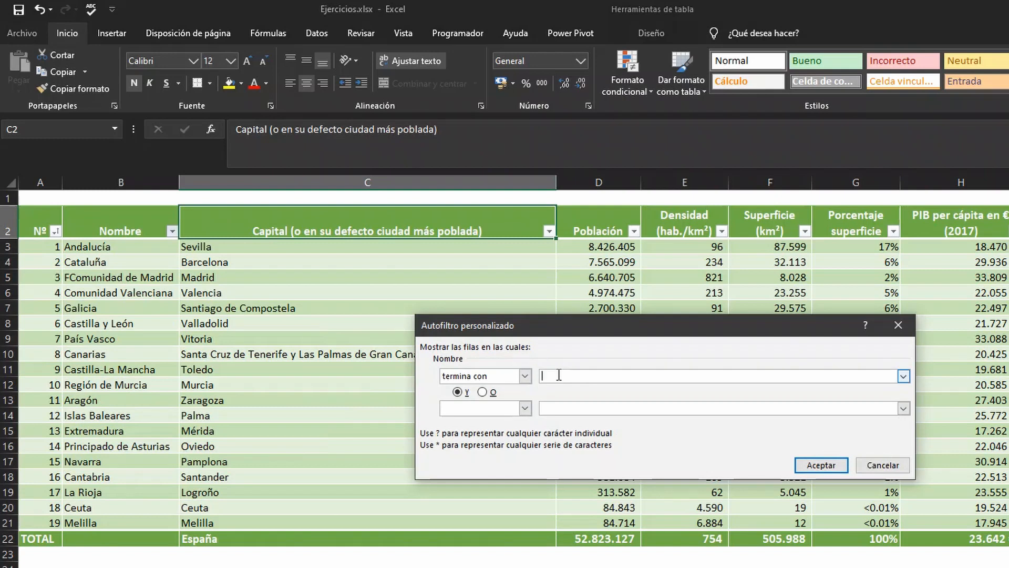
pyautogui.write('a')
pyautogui.click(843, 466)
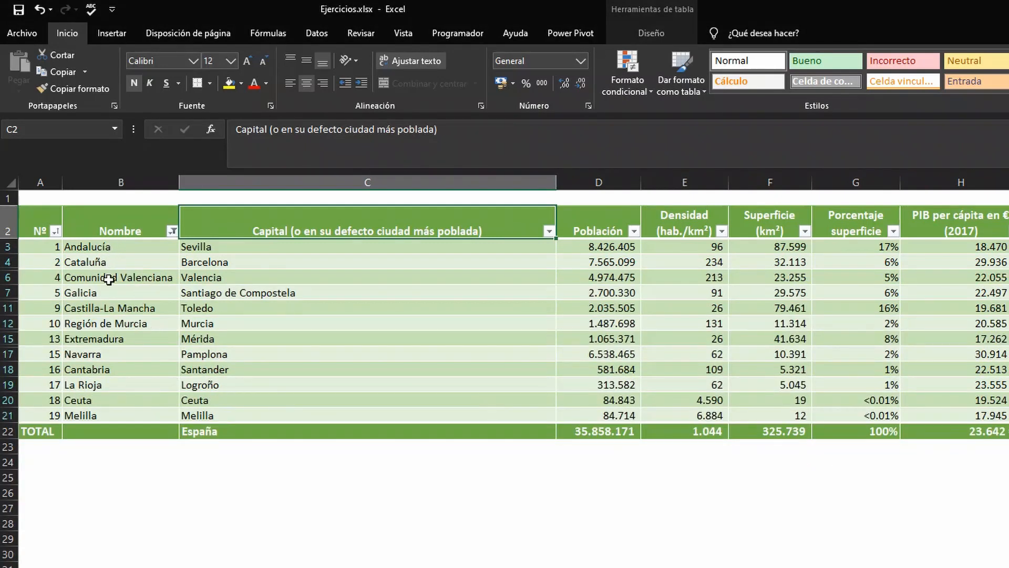
# Step: Replace the Nombre filter with a text filter for names that contain "ll"
pyautogui.click(173, 231)
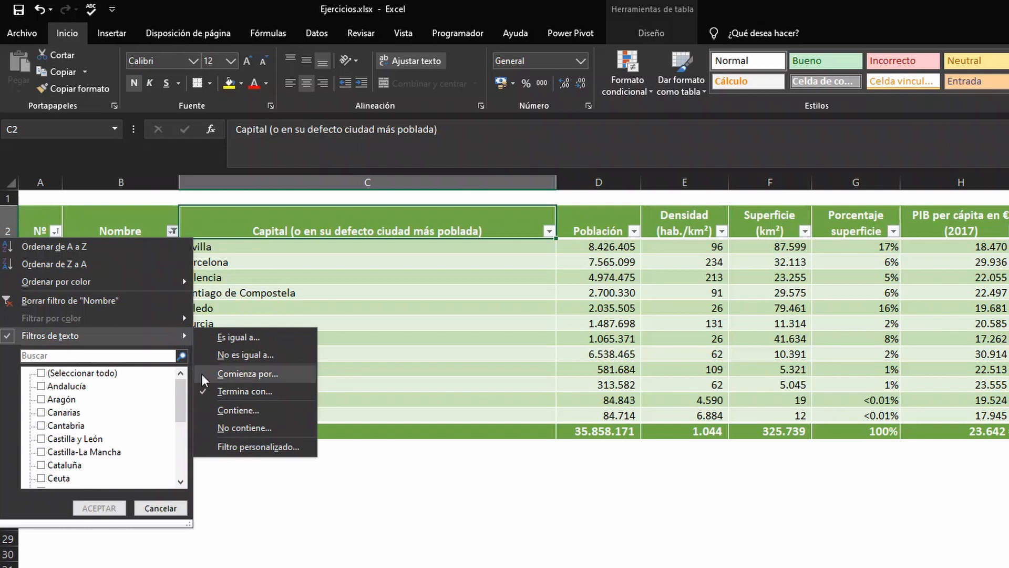
pyautogui.click(250, 411)
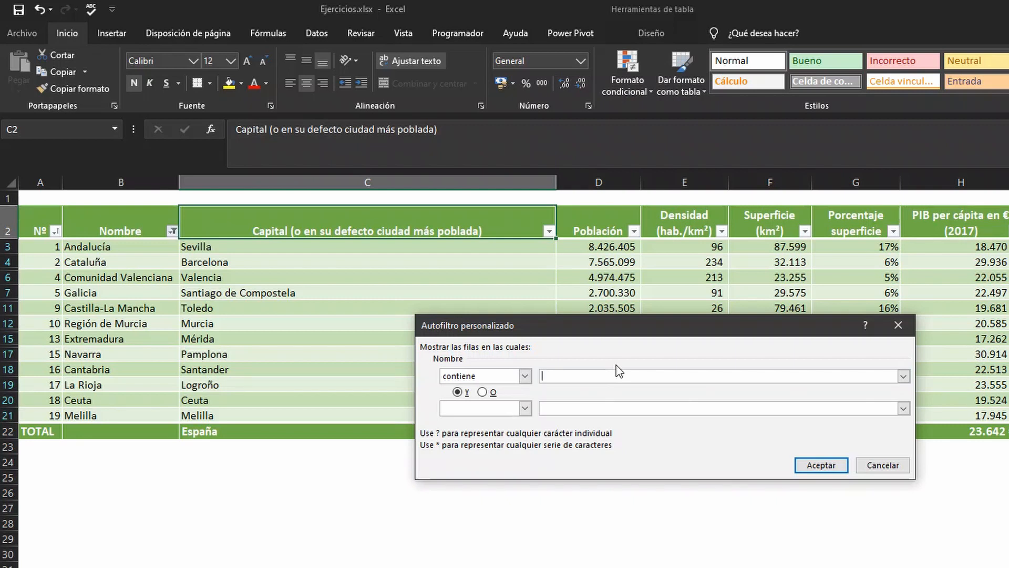
pyautogui.write('ll')
pyautogui.click(832, 464)
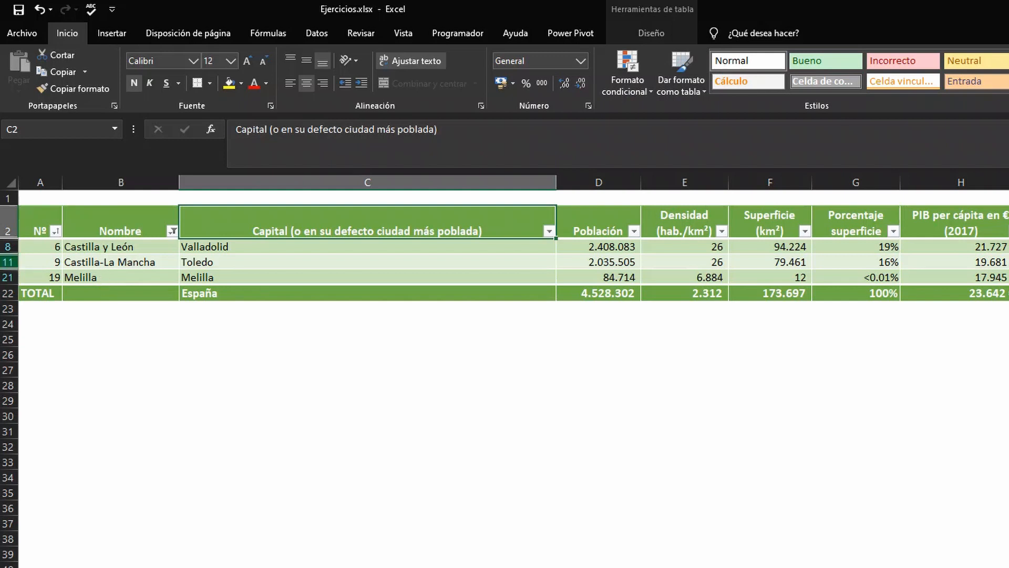
pyautogui.click(172, 231)
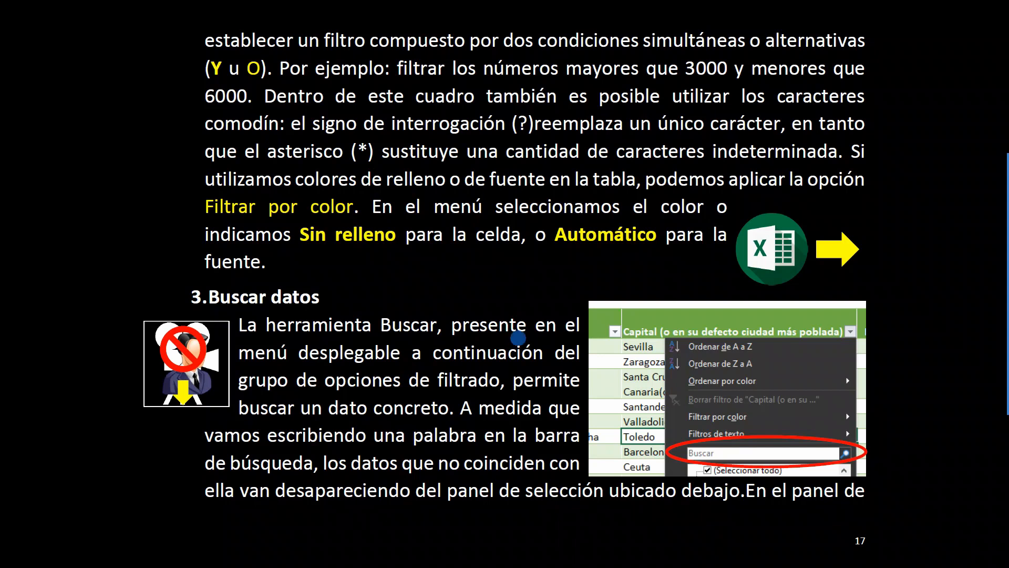
pyautogui.click(497, 321)
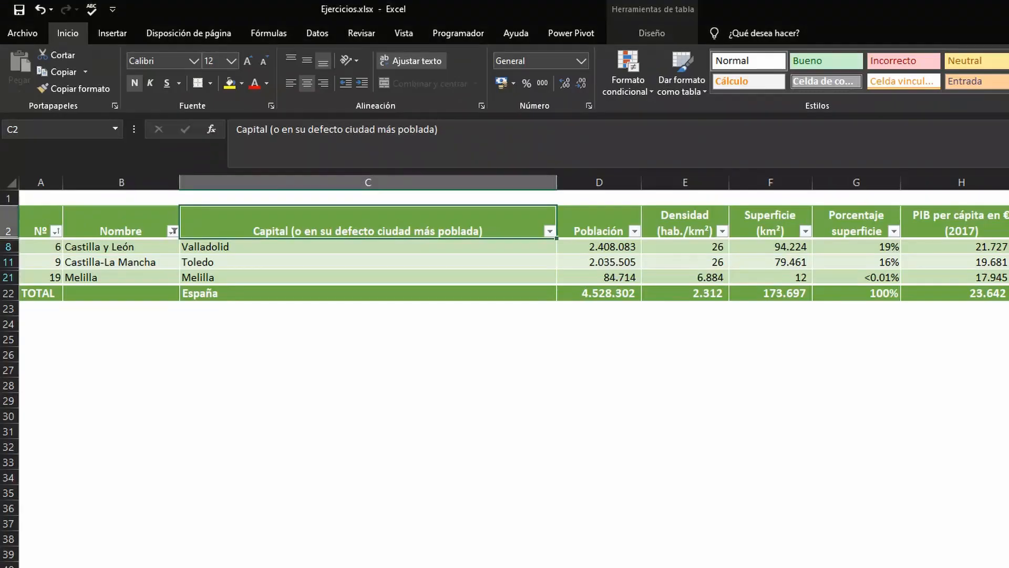
# Step: Clear the contains "ll" condition from Nombre by selecting all values in the filter list
pyautogui.click(173, 231)
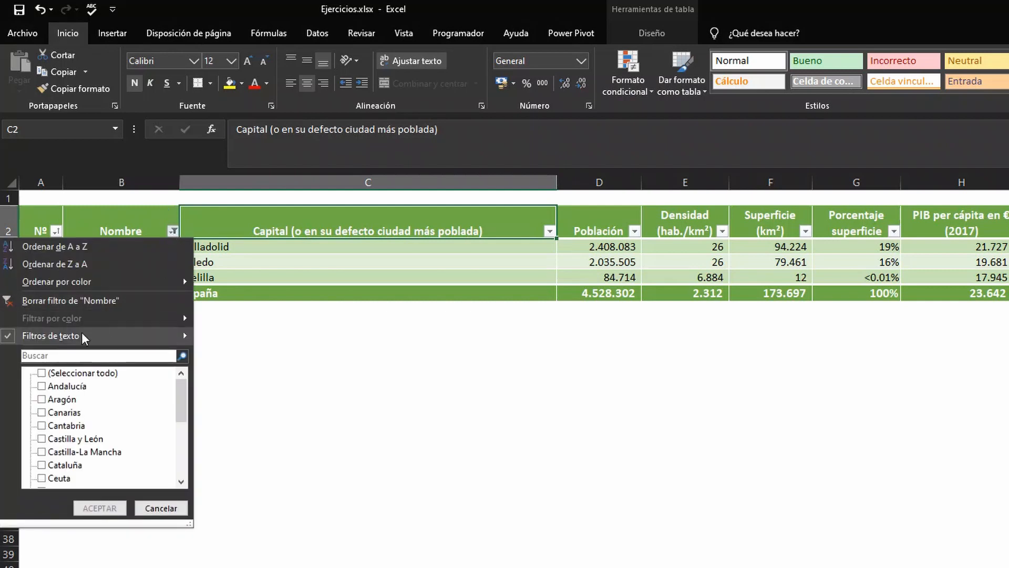
pyautogui.moveTo(115, 342)
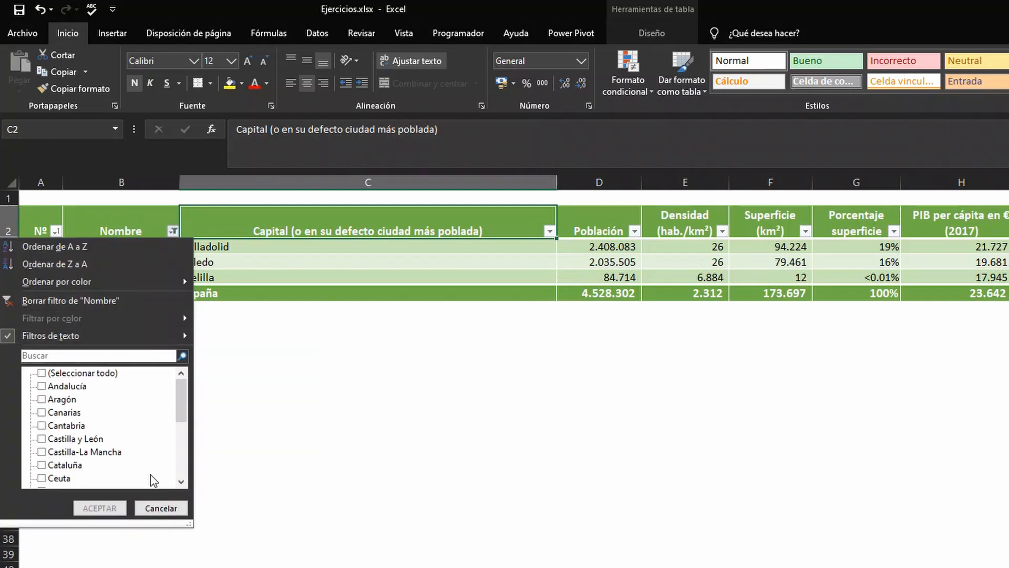
pyautogui.click(42, 372)
pyautogui.click(105, 507)
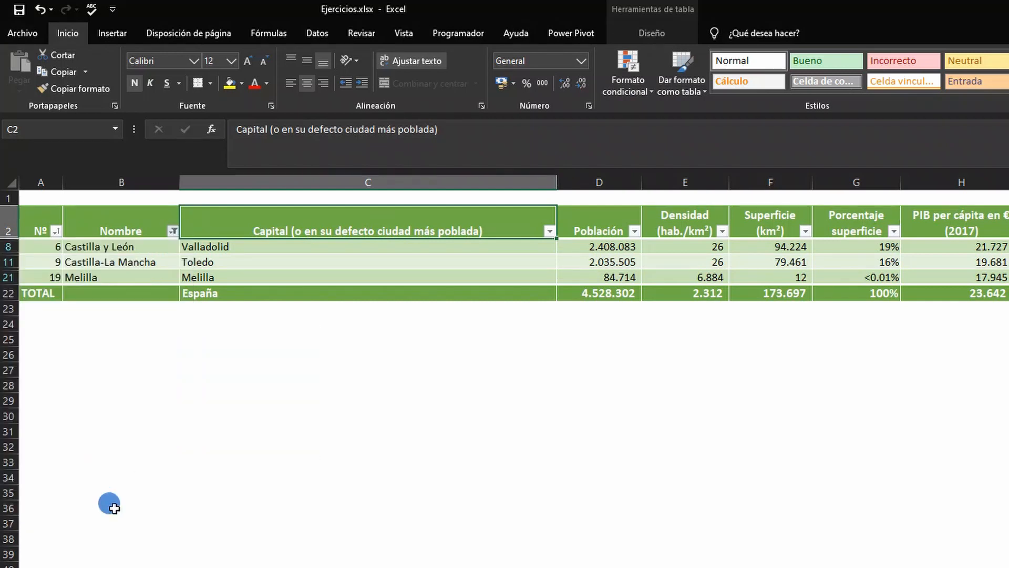
# Step: Filter Nombre by searching its values for "ca" and accepting the matches, then recheck the ticked values in the filter list
pyautogui.click(173, 231)
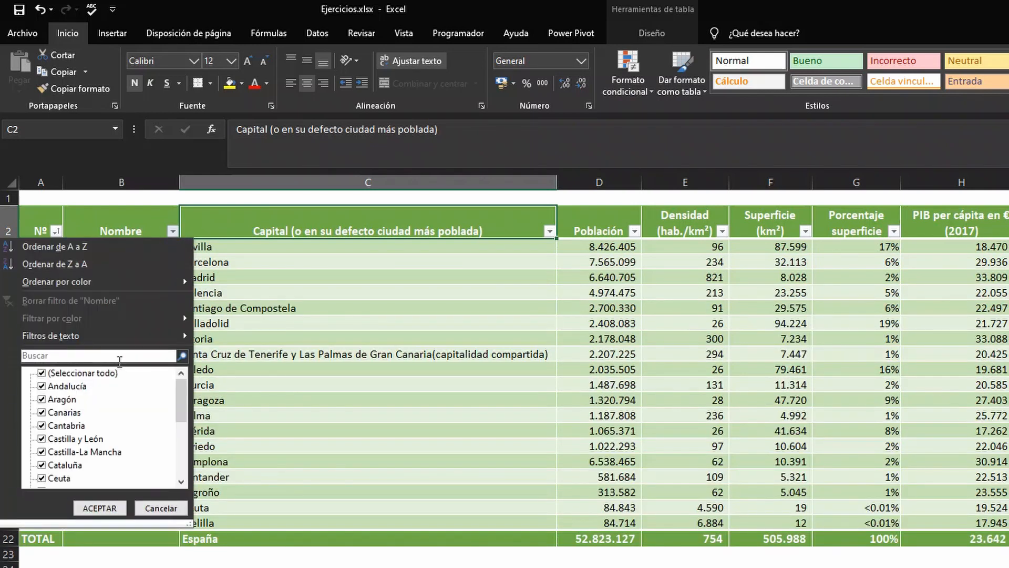
pyautogui.click(127, 357)
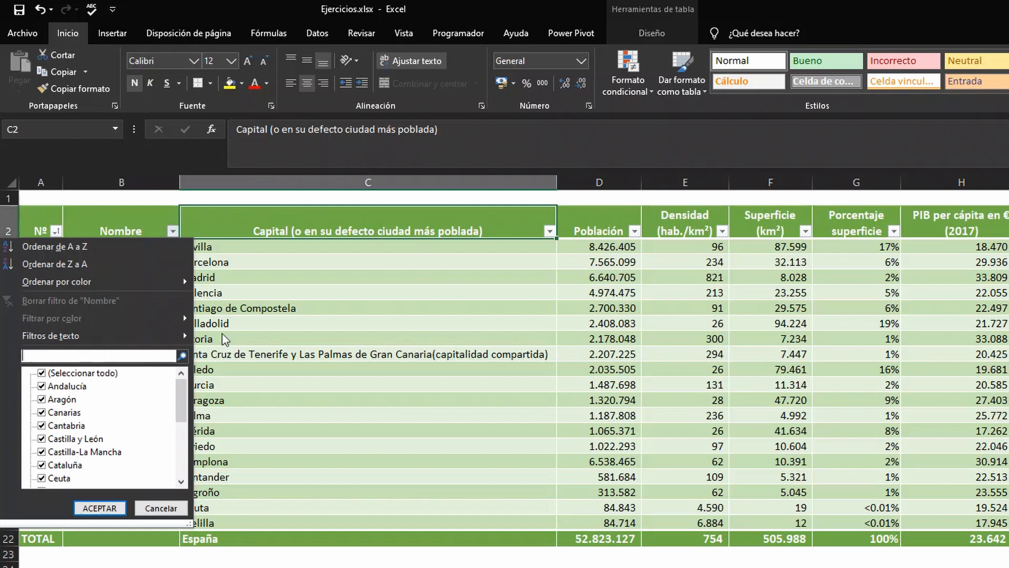
pyautogui.write('c')
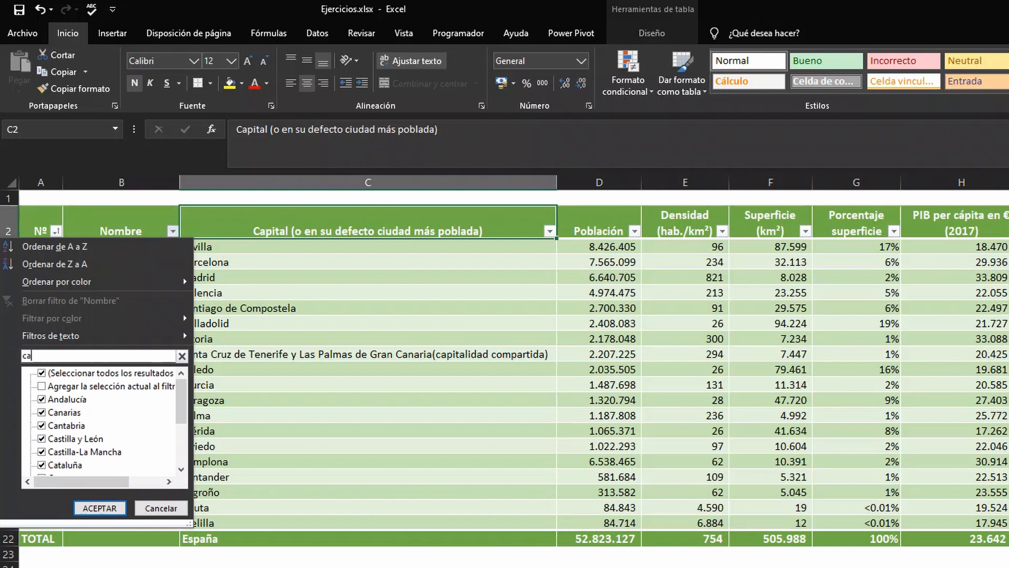
pyautogui.write('a')
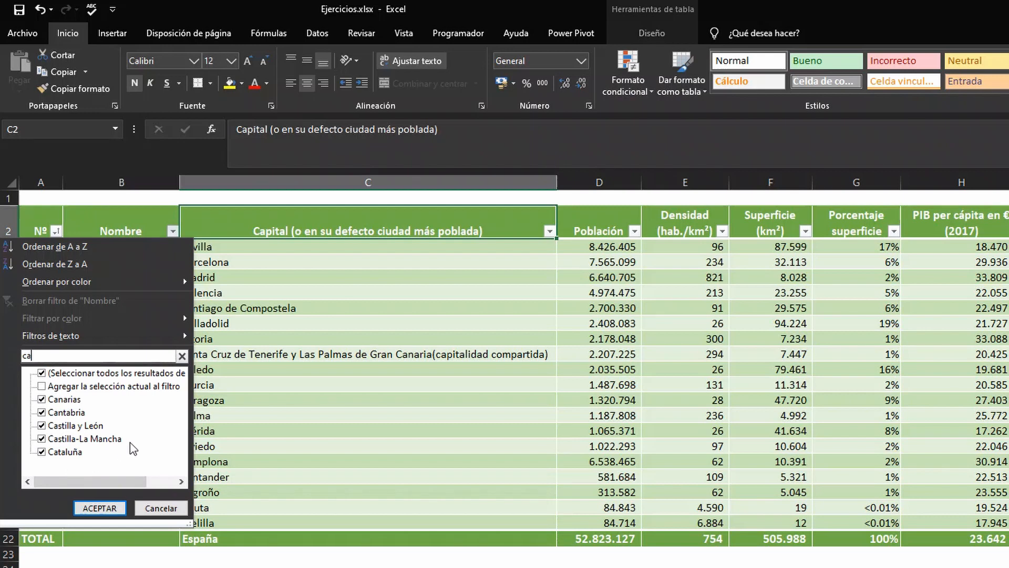
pyautogui.click(100, 508)
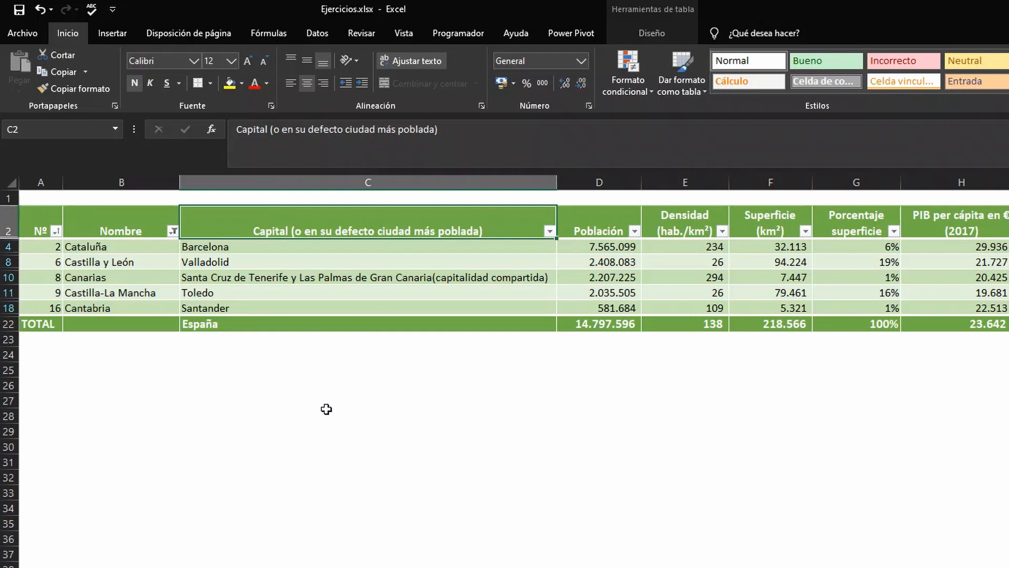
pyautogui.click(172, 231)
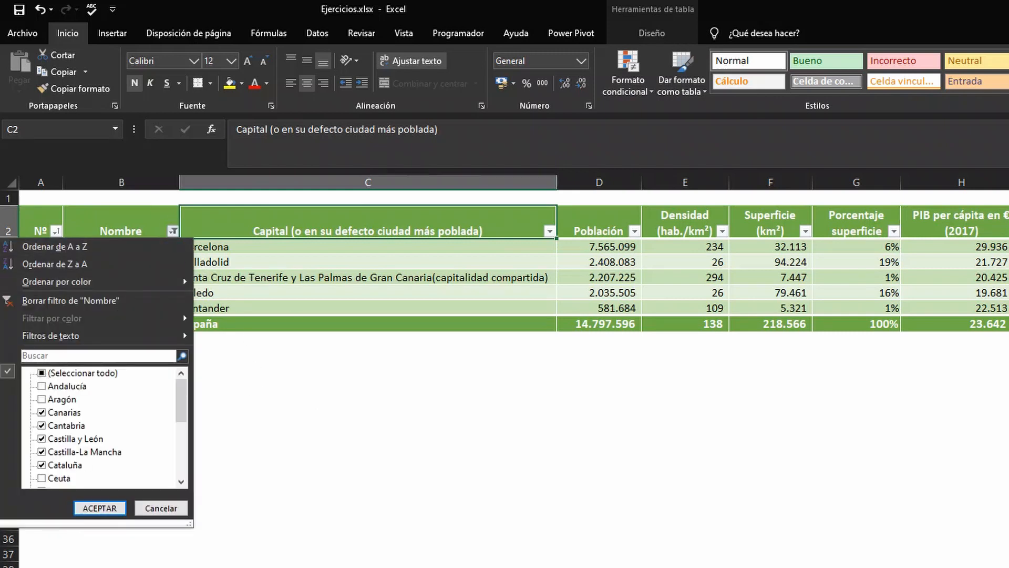
pyautogui.click(100, 508)
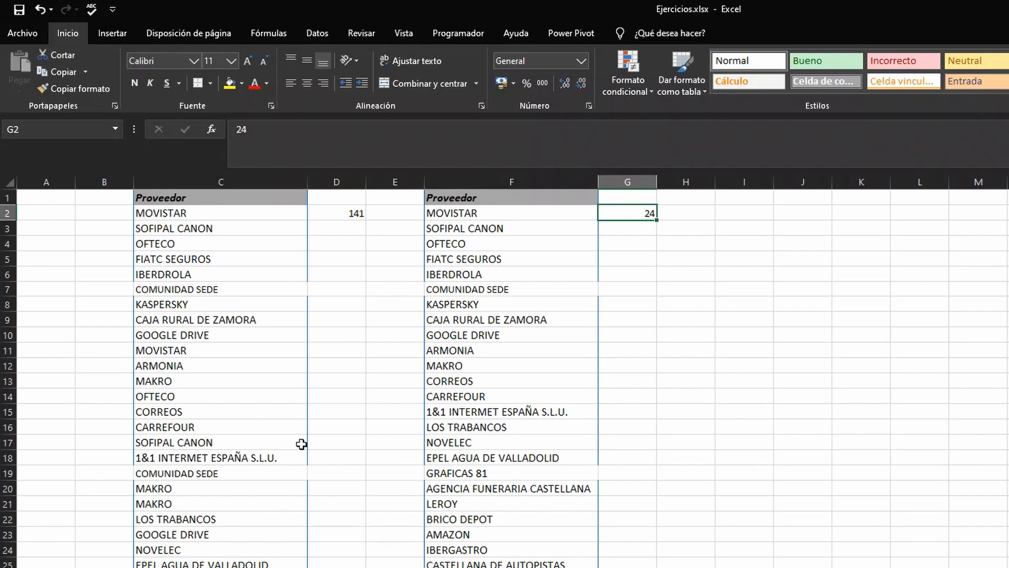
# Step: Turn on filtering for the Proveedor list with its header in C1
pyautogui.click(279, 198)
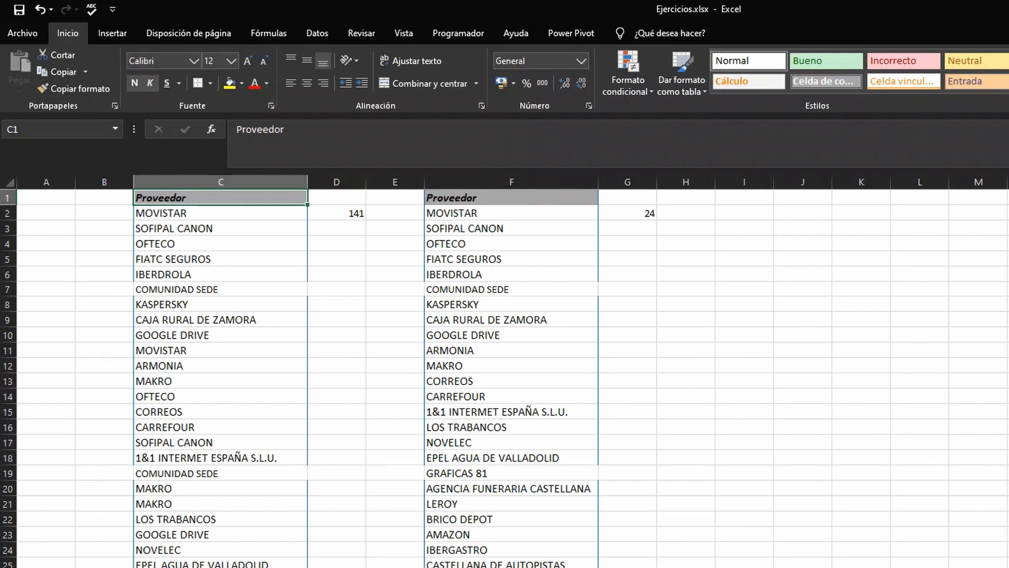
pyautogui.hotkey('ctrl', 'shift', 'l')
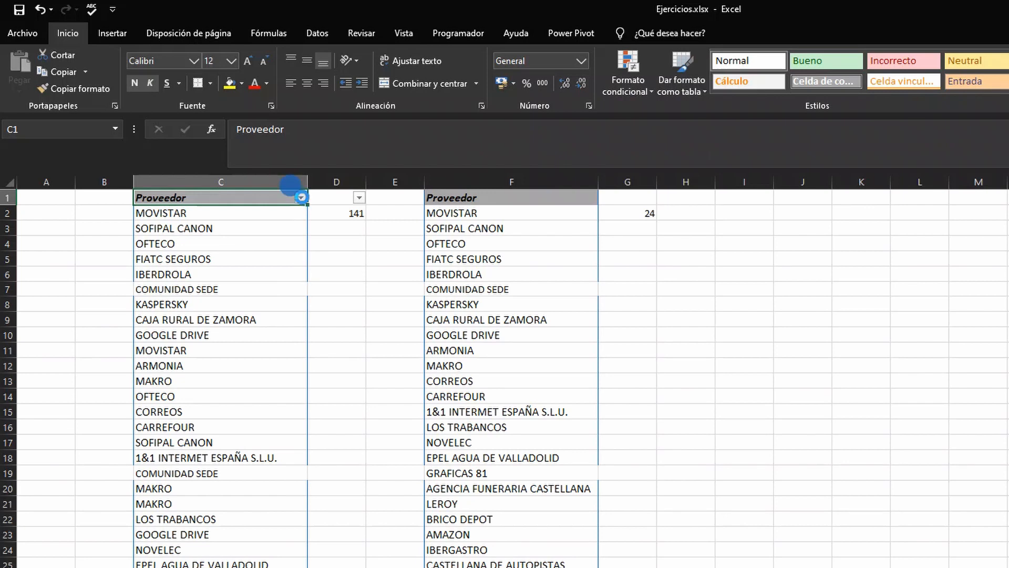
# Step: Search the filter values of the Proveedor column in C for "carr" and close the list without applying a filter
pyautogui.click(300, 198)
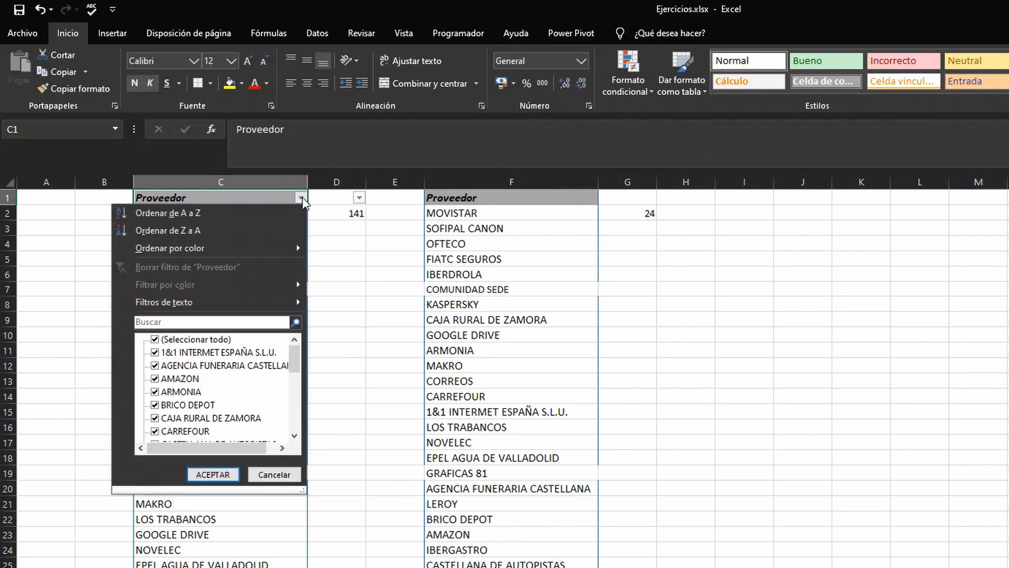
pyautogui.click(234, 322)
pyautogui.write('care')
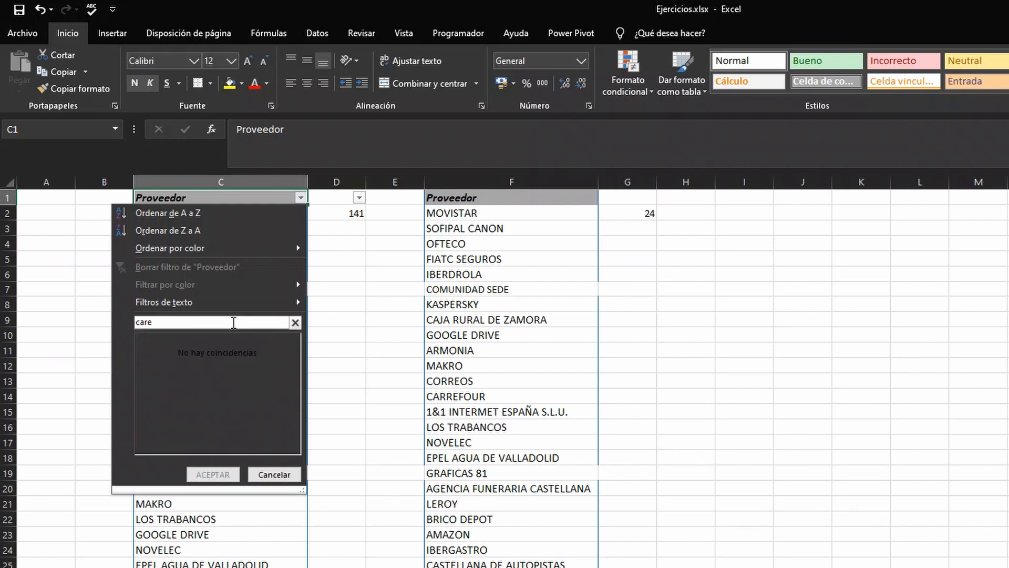
pyautogui.press('BackSpace')
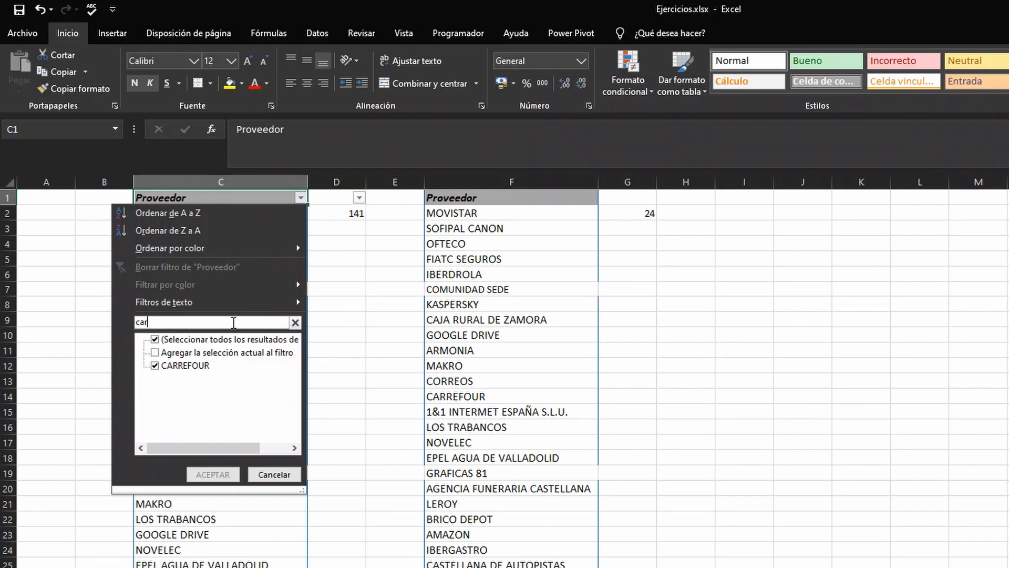
pyautogui.write('r')
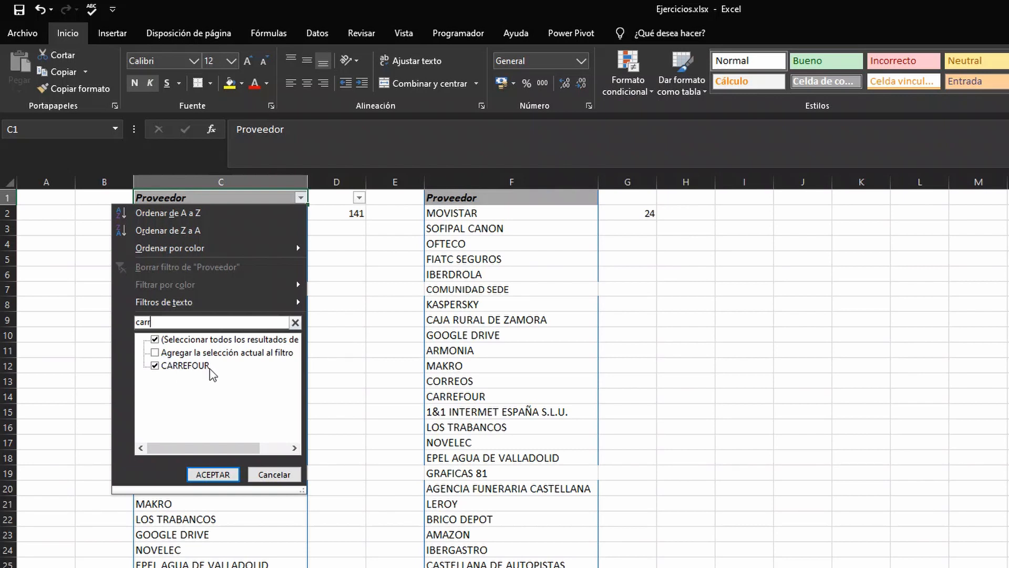
pyautogui.click(259, 475)
# Step: Look through the supplier names offered in the filter list of the Proveedor column in C
pyautogui.click(300, 197)
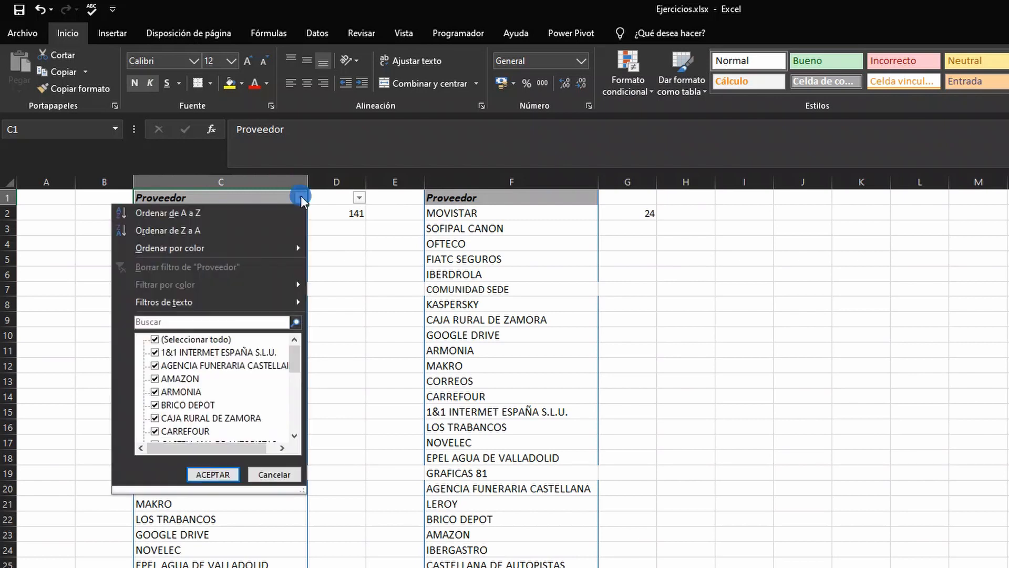
pyautogui.scroll(-5, 207, 394)
pyautogui.scroll(5, 206, 394)
pyautogui.moveTo(248, 301)
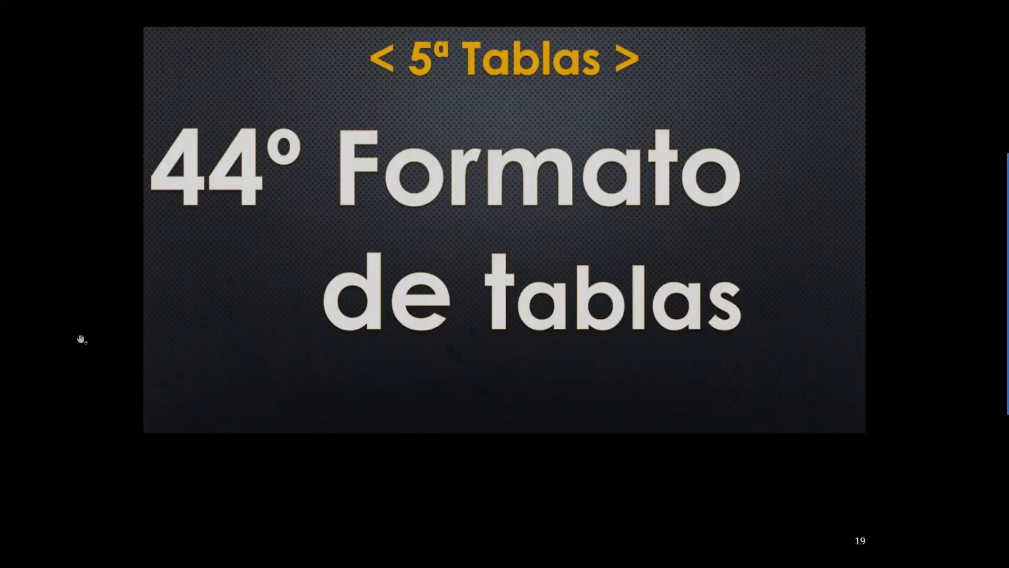
pyautogui.click(132, 326)
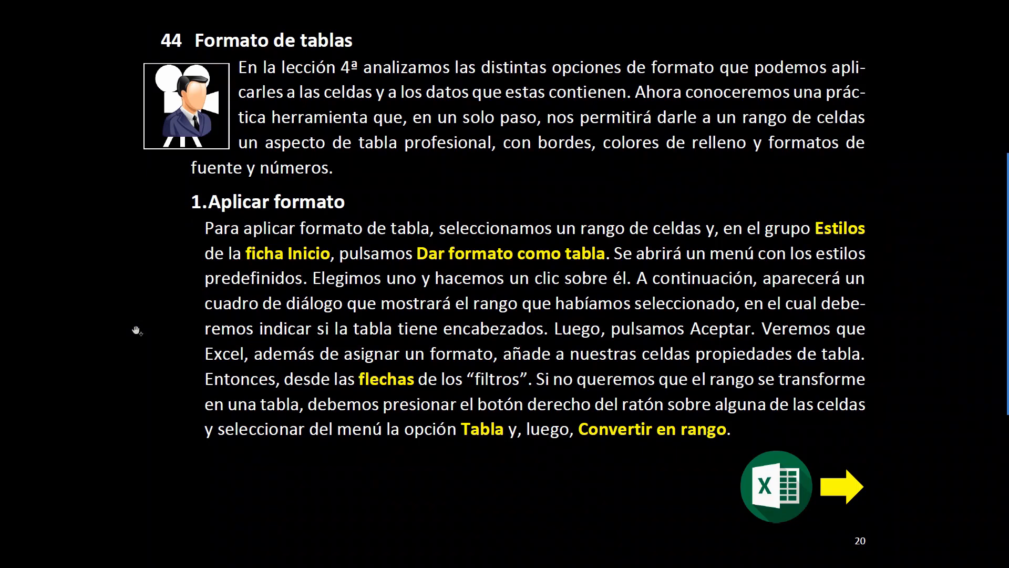
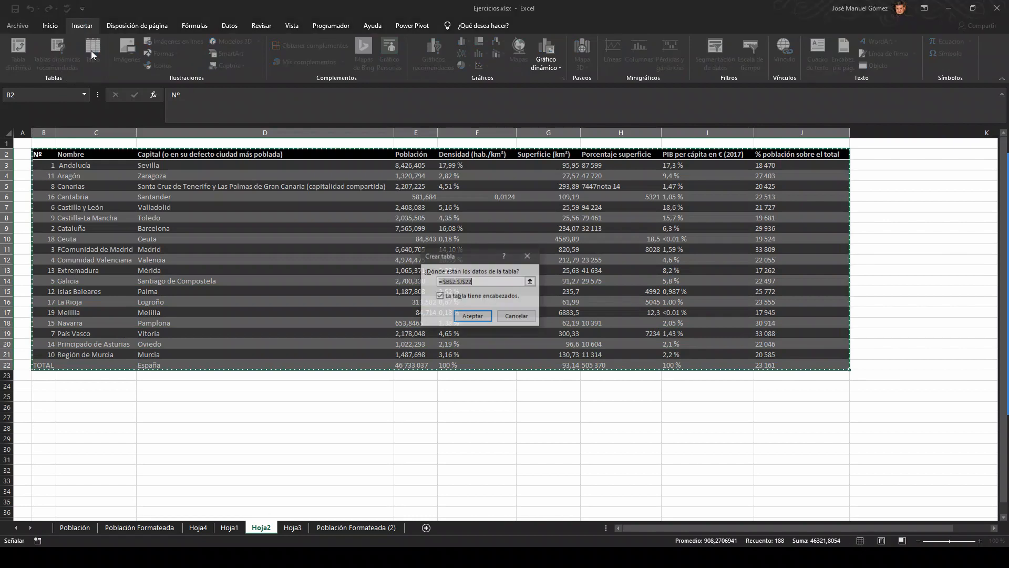
# Step: Convert the range B2:J22 on Hoja2 into a table with headers and select a cell inside it
pyautogui.click(468, 315)
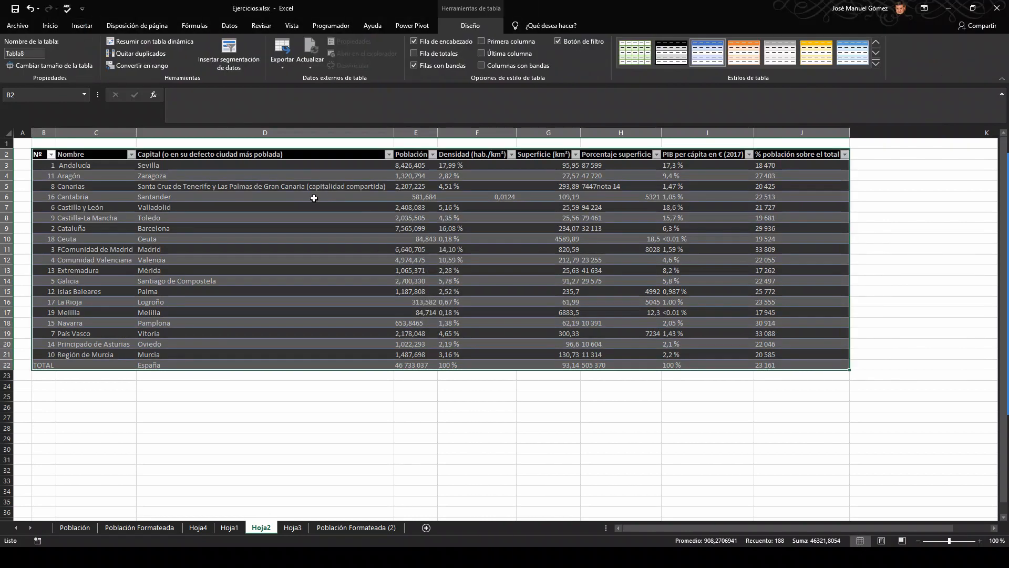
pyautogui.click(310, 199)
pyautogui.click(325, 249)
pyautogui.click(292, 197)
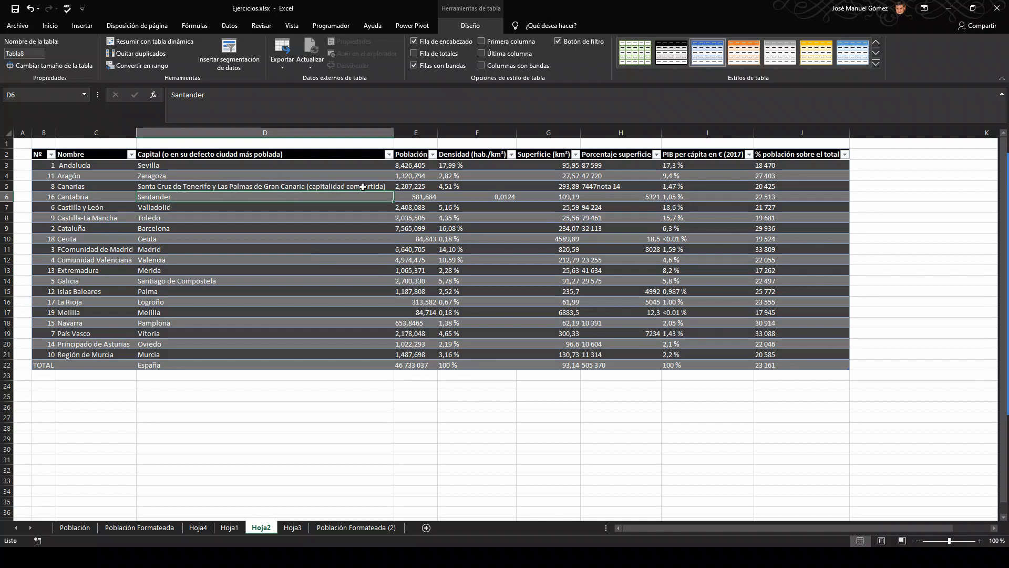
pyautogui.click(283, 176)
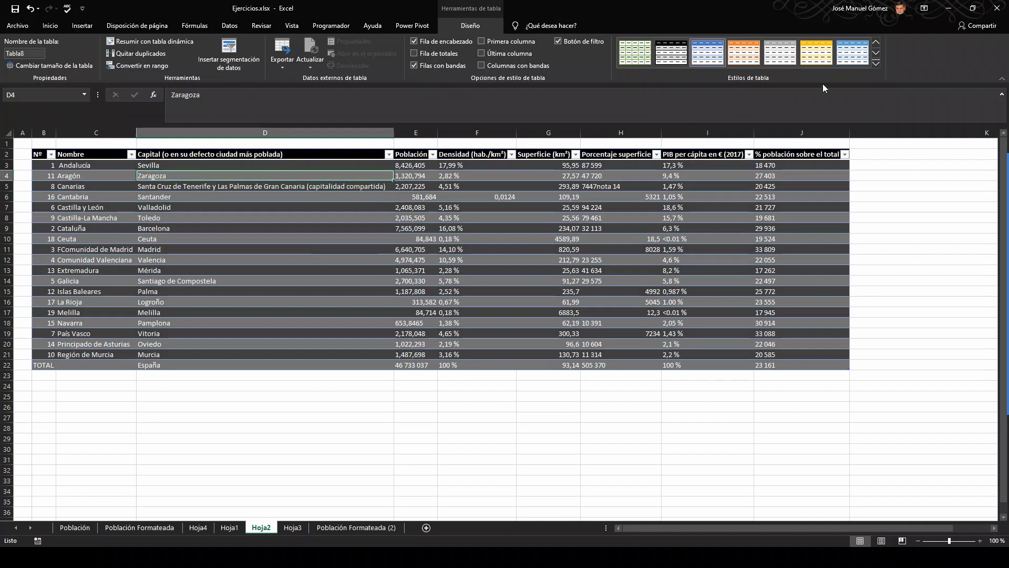
# Step: Start a new custom table style named Mi_Estilo_de_Tabla
pyautogui.click(875, 63)
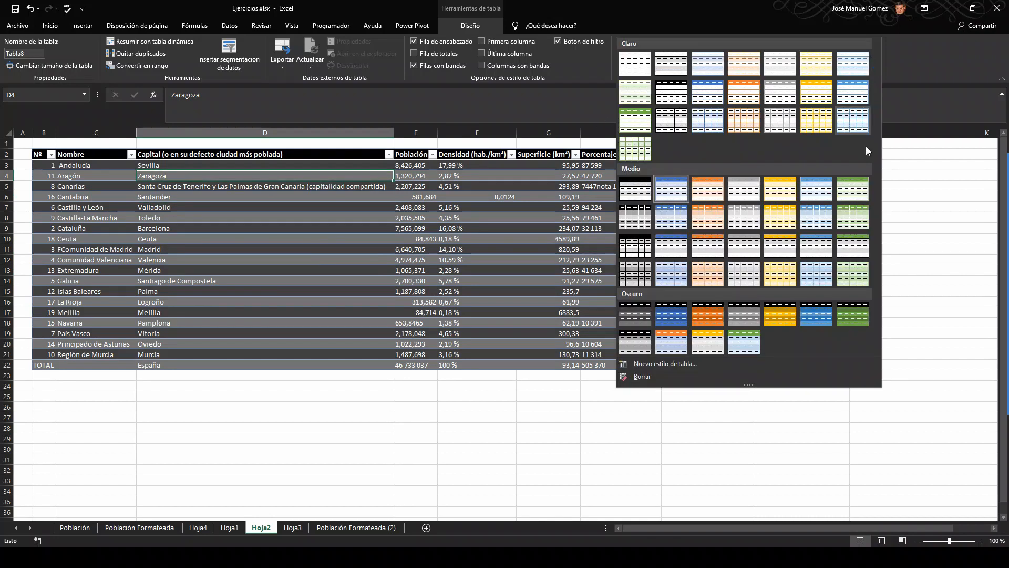
pyautogui.click(675, 366)
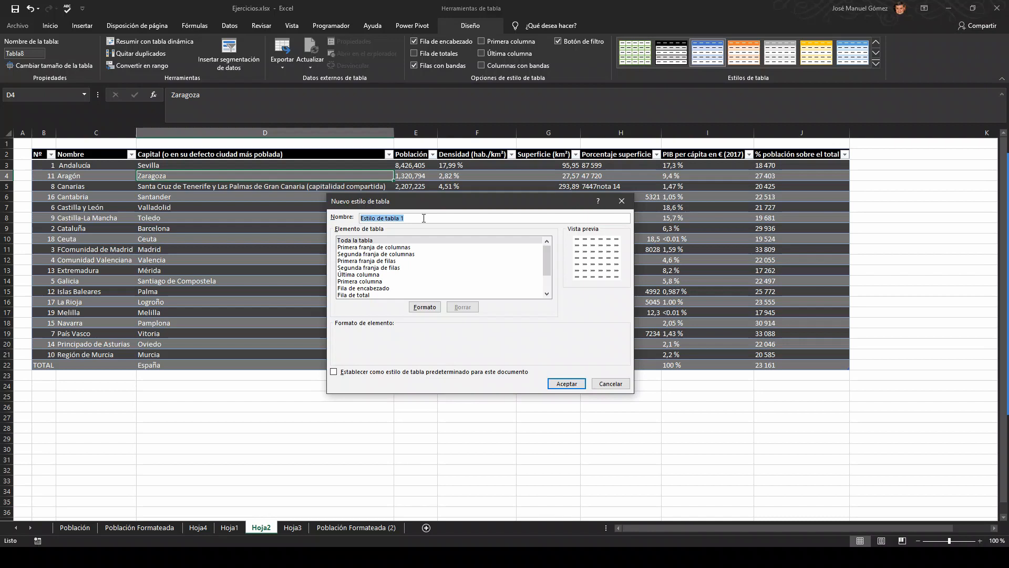
pyautogui.write('Mi')
pyautogui.write('_Es')
pyautogui.write('la')
# Step: Give the style's first column stripe (Primera franja de columnas) a solid black fill
pyautogui.click(352, 242)
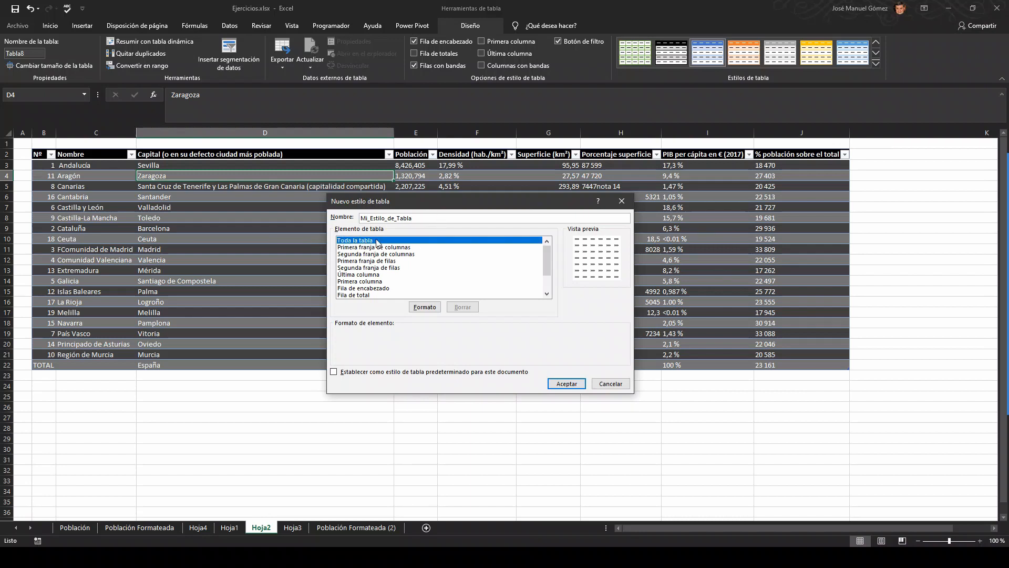
pyautogui.click(344, 248)
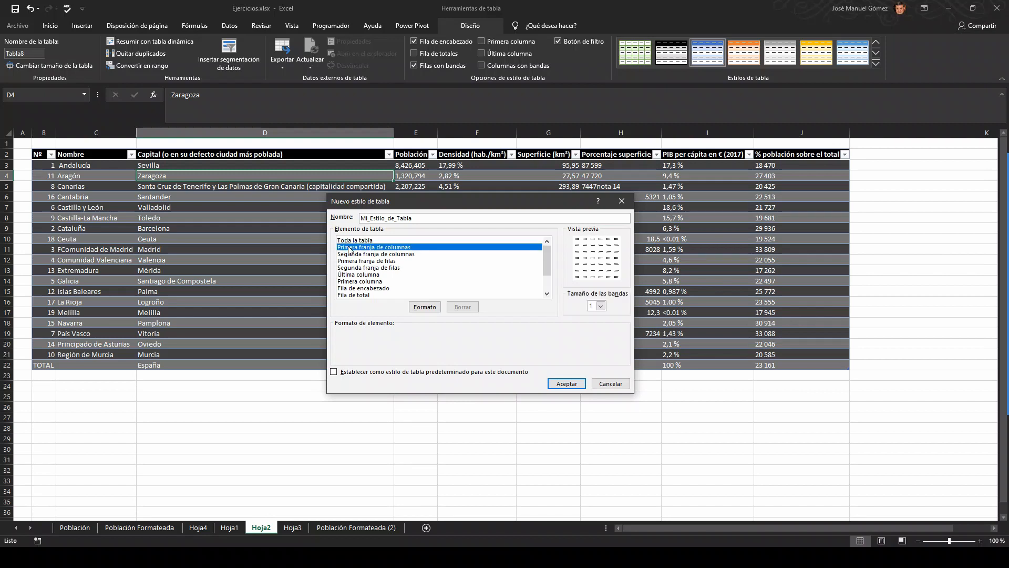
pyautogui.click(350, 240)
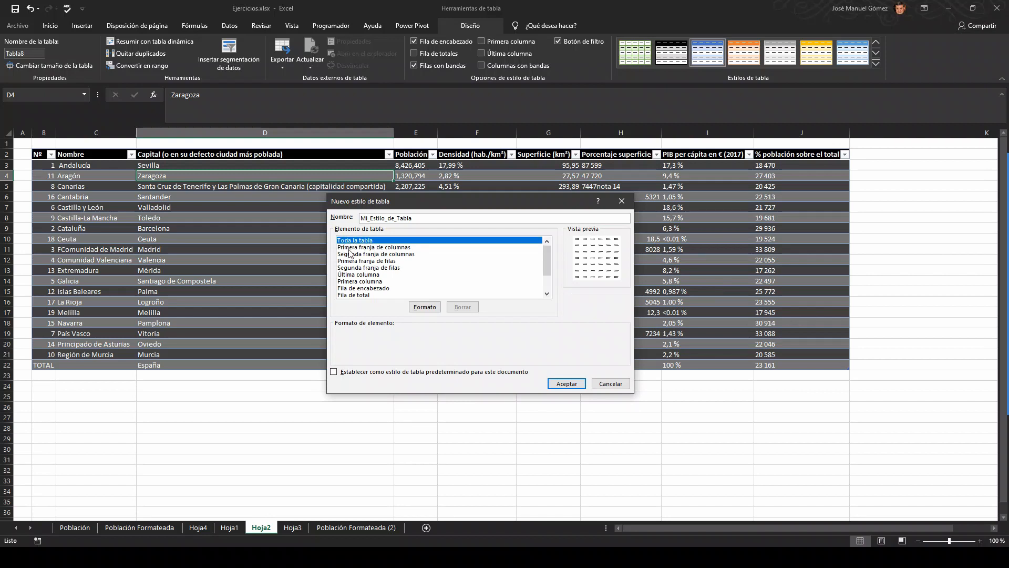
pyautogui.click(349, 250)
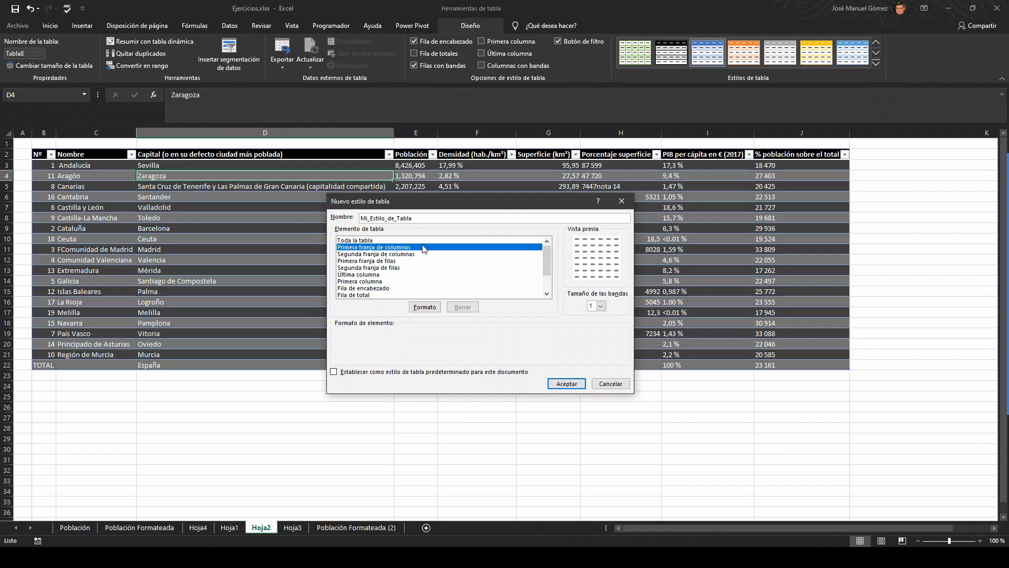
pyautogui.click(424, 307)
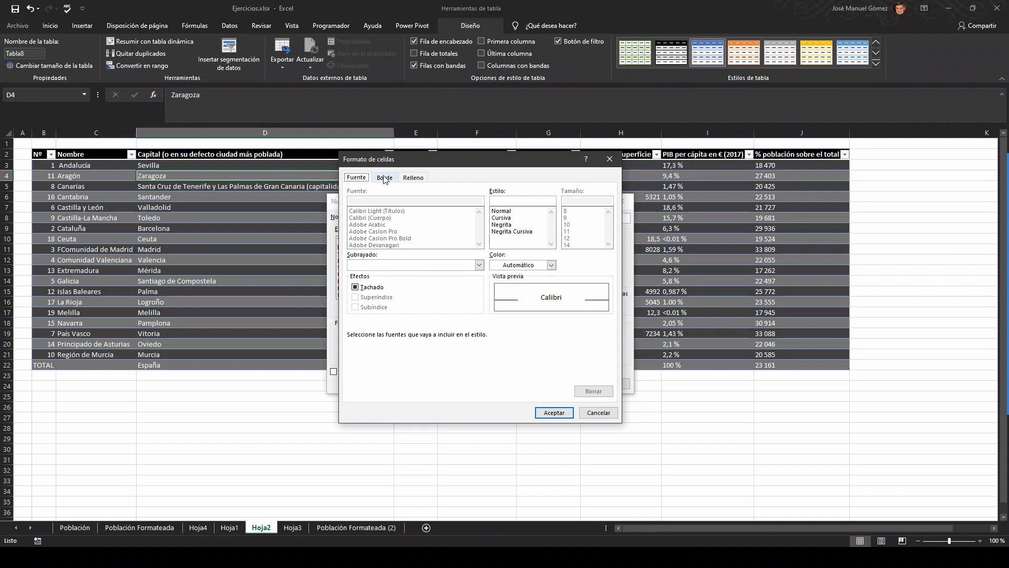
pyautogui.click(412, 179)
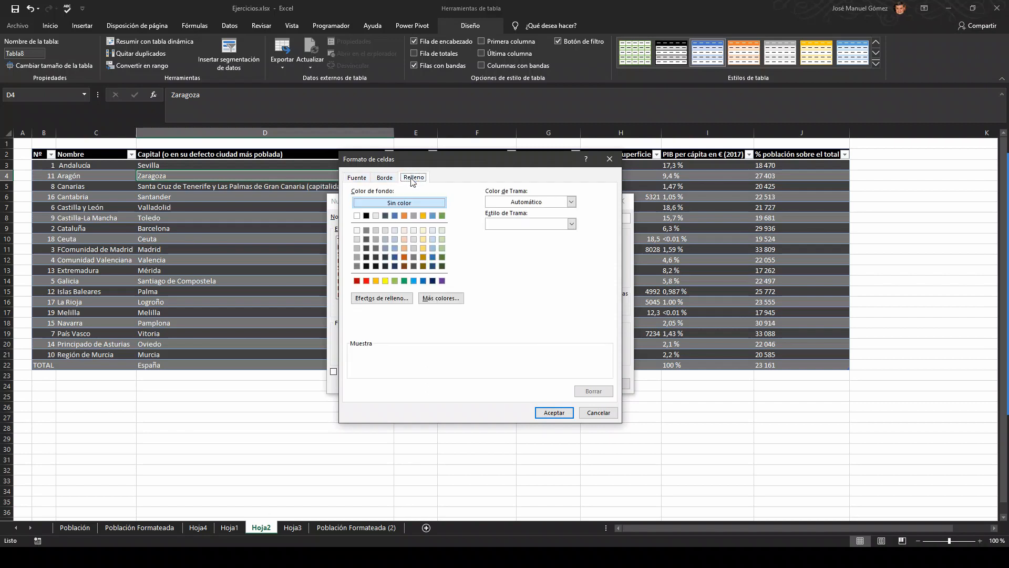
pyautogui.click(366, 216)
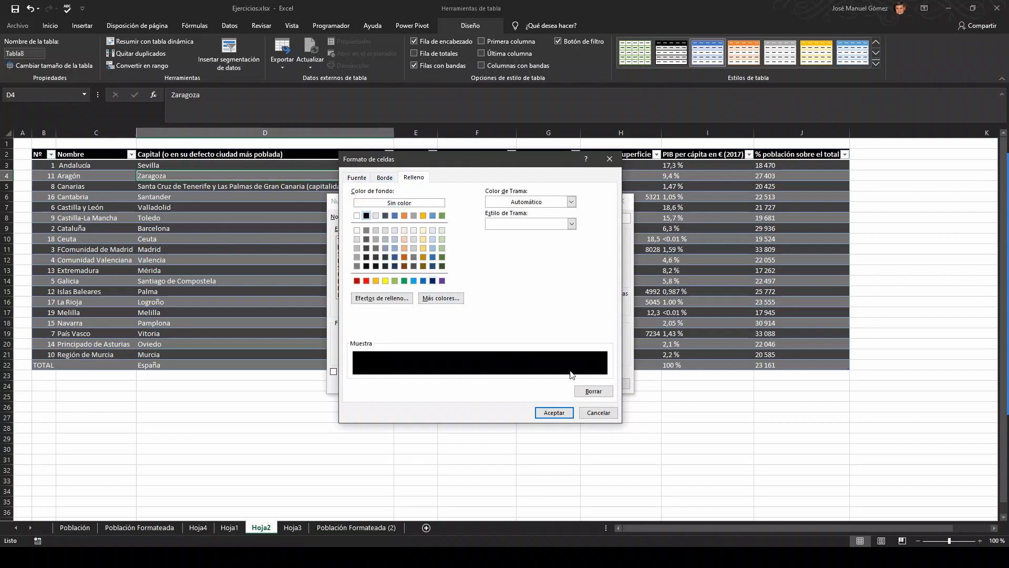
pyautogui.click(561, 413)
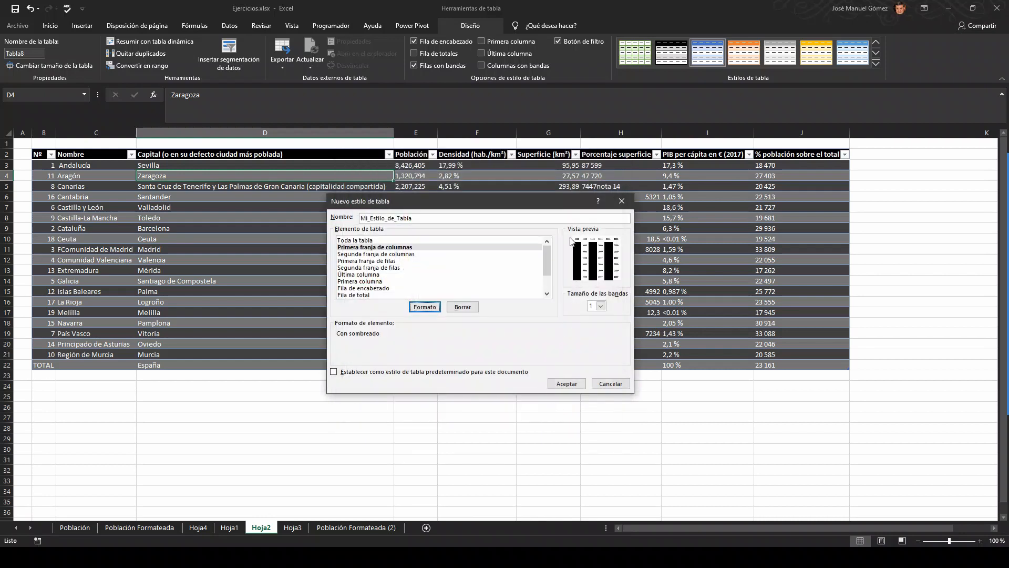
# Step: Give the style's second column stripe (Segunda franja de columnas) a medium grey fill
pyautogui.click(394, 254)
pyautogui.click(430, 308)
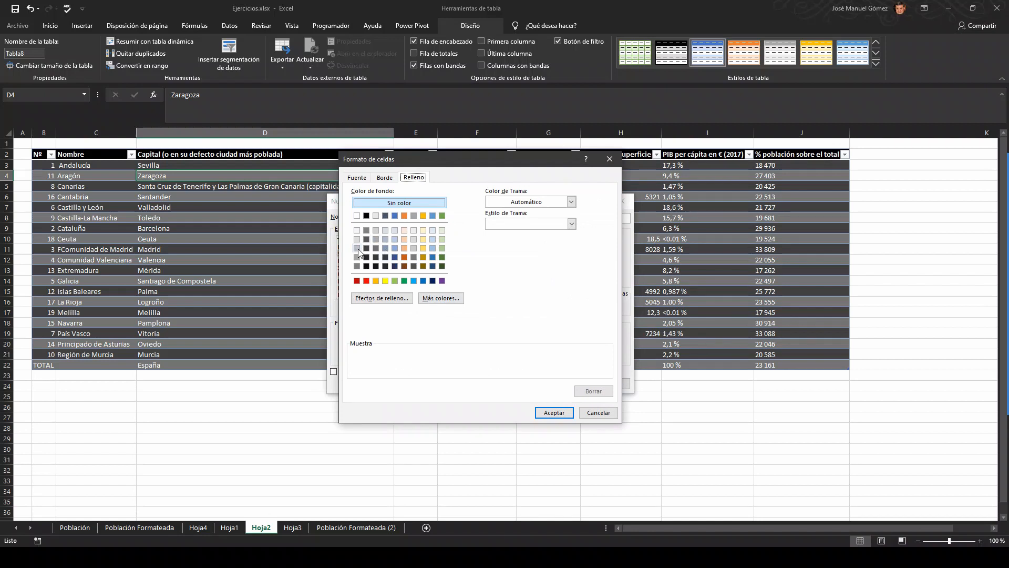
pyautogui.click(357, 248)
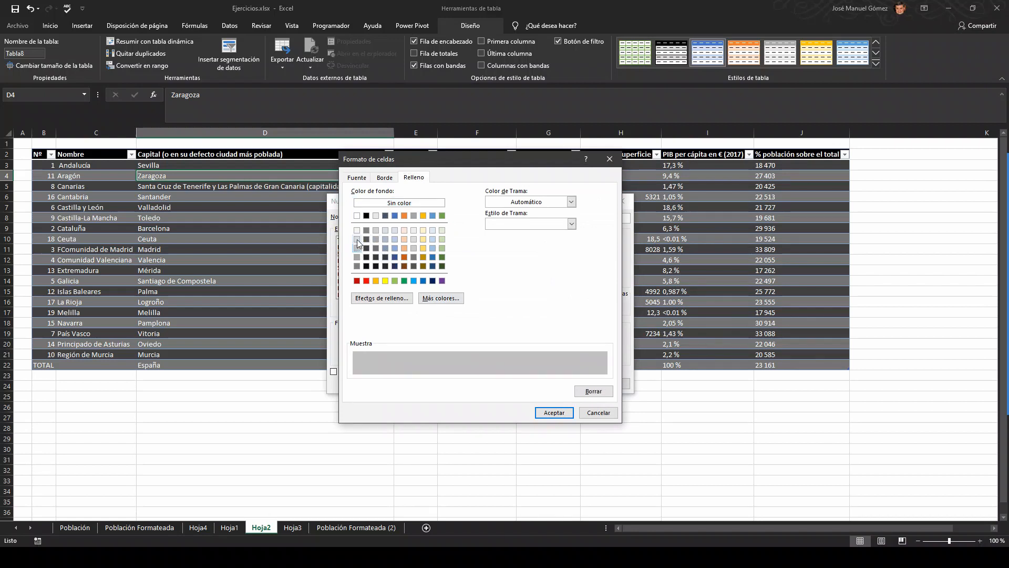
pyautogui.click(358, 240)
pyautogui.click(357, 248)
pyautogui.click(556, 414)
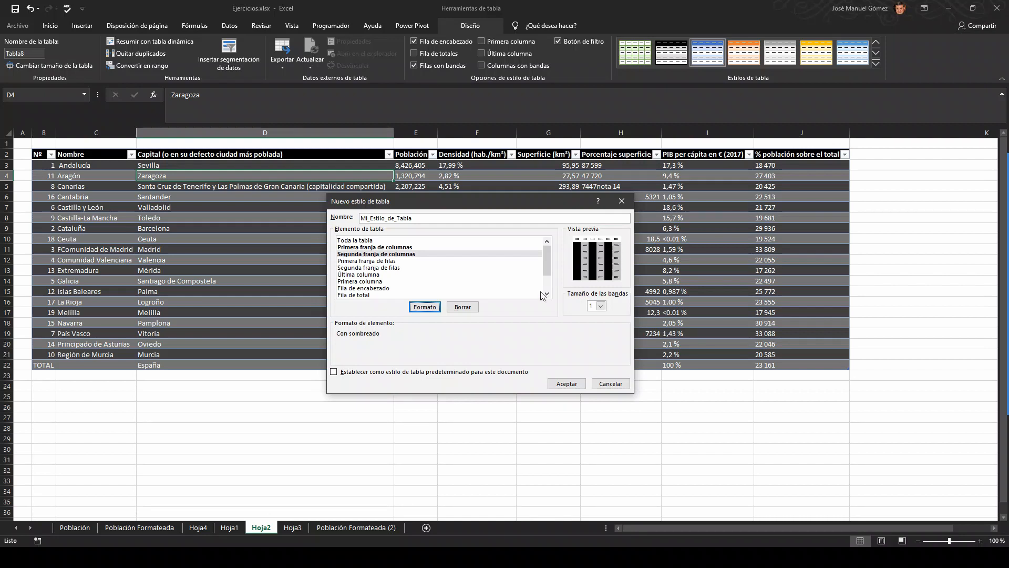
# Step: Give the style's first row stripe (Primera franja de filas) a solid black fill
pyautogui.click(385, 262)
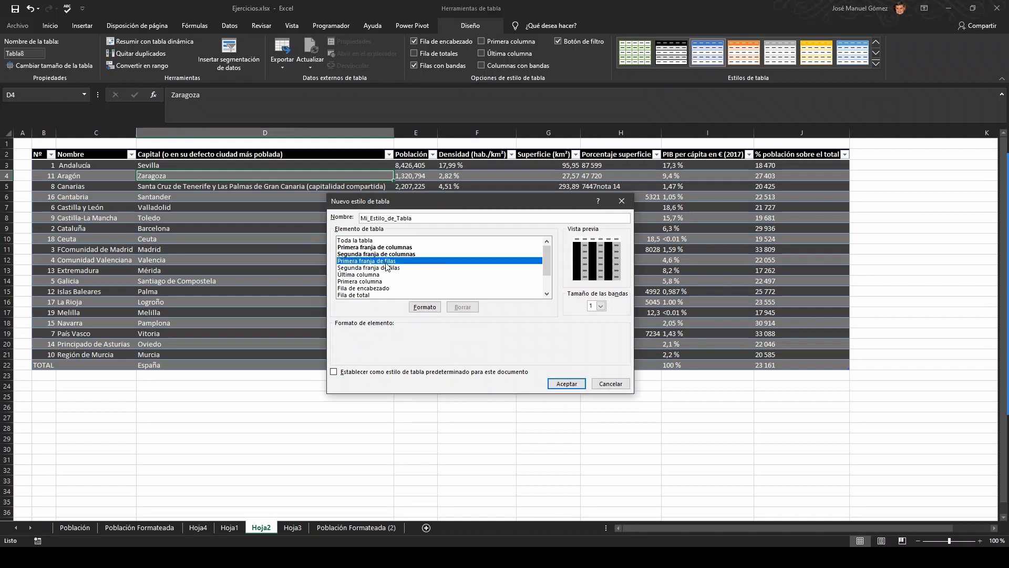
pyautogui.click(429, 307)
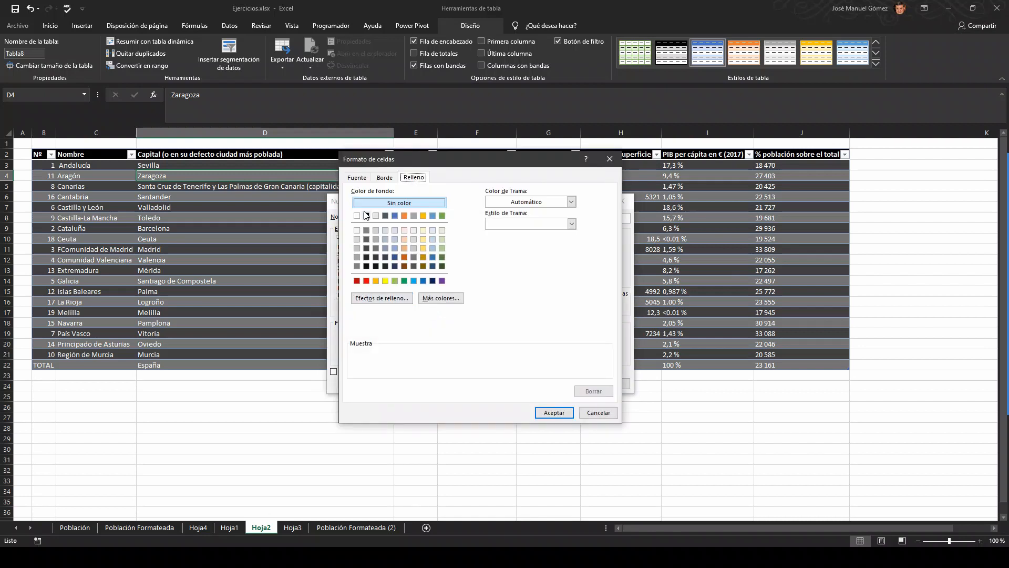
pyautogui.click(367, 216)
pyautogui.click(554, 412)
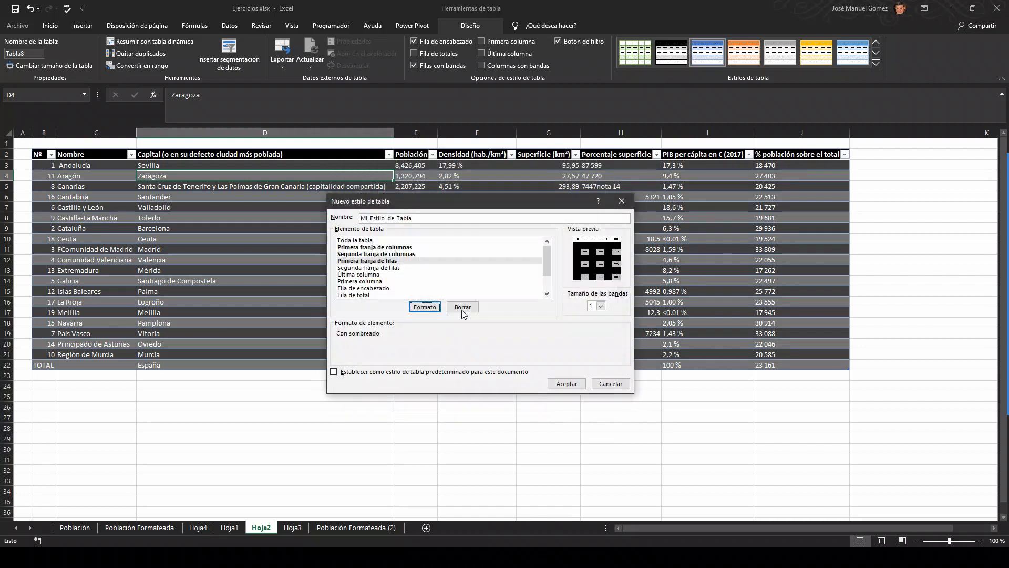
# Step: Give the style's second row stripe (Segunda franja de filas) the same medium grey fill as the second column stripe
pyautogui.click(376, 268)
pyautogui.click(425, 307)
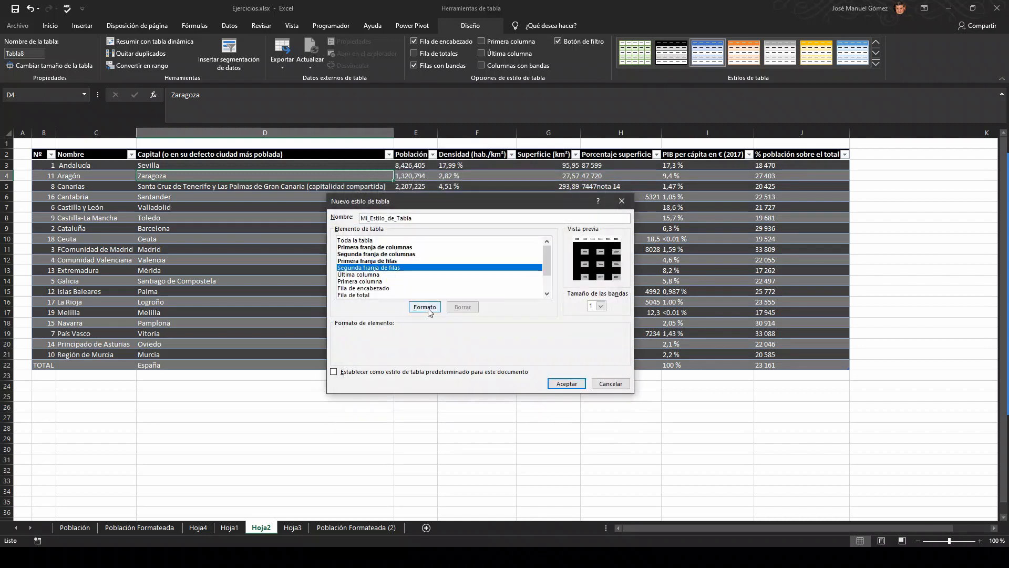
pyautogui.click(357, 247)
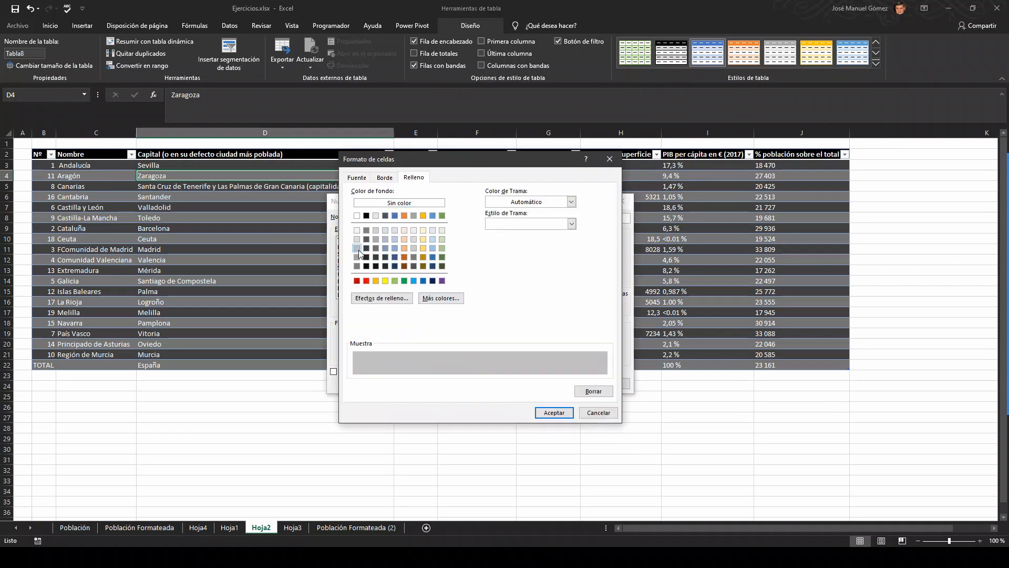
pyautogui.click(557, 412)
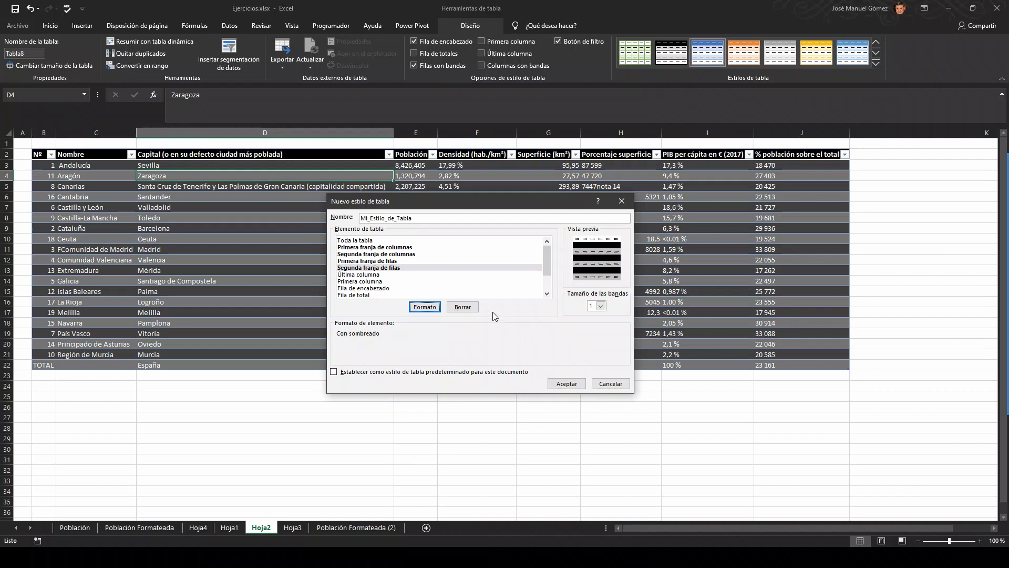
# Step: Fill the style's first column element (Primera columna) with light green
pyautogui.click(356, 283)
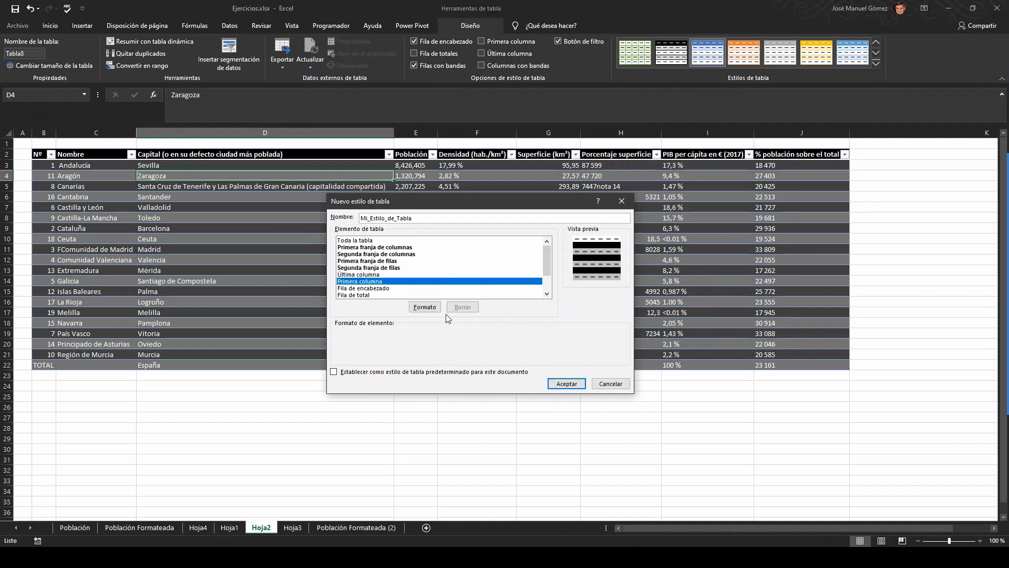
pyautogui.click(425, 307)
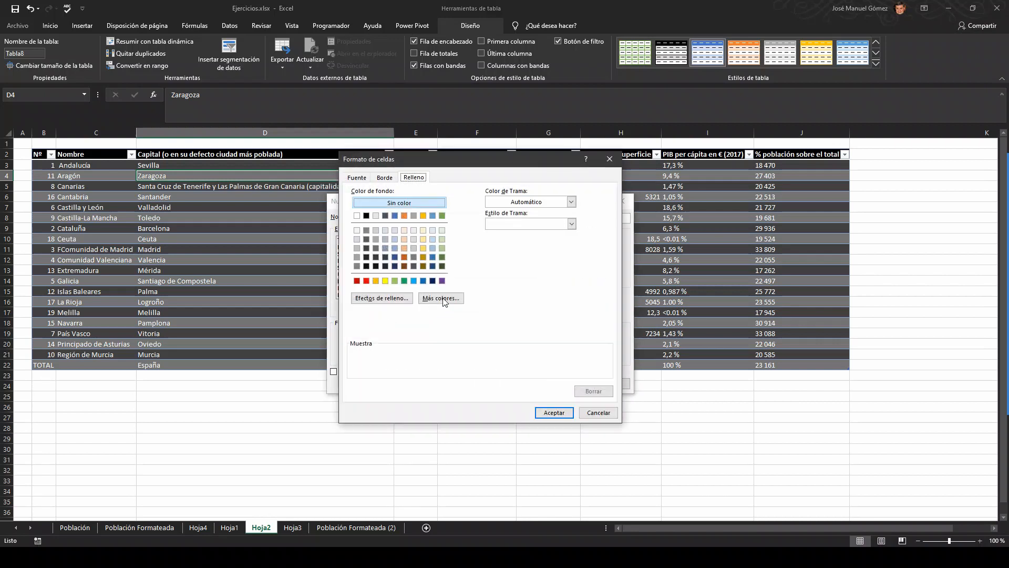
pyautogui.click(443, 258)
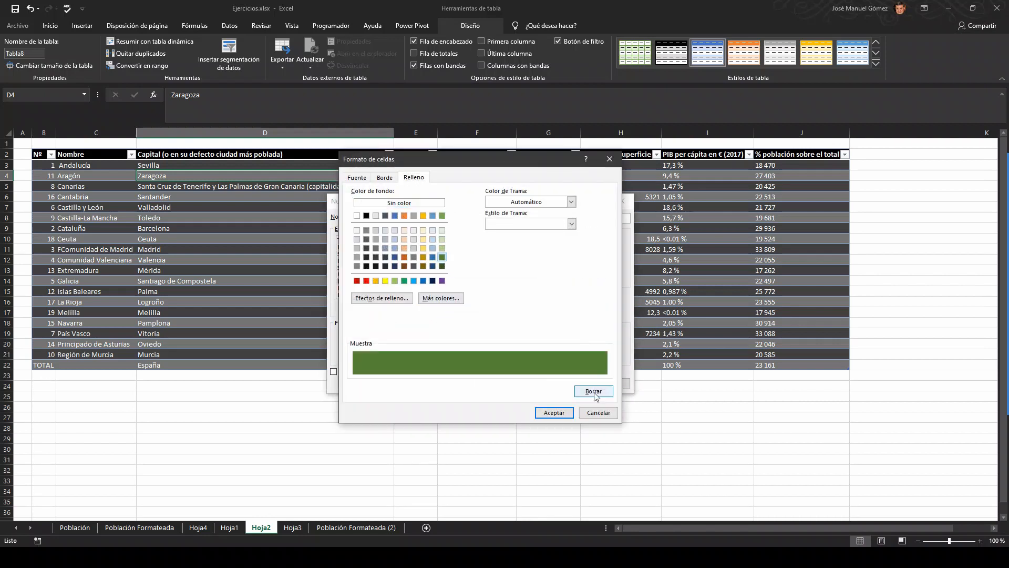
pyautogui.click(441, 248)
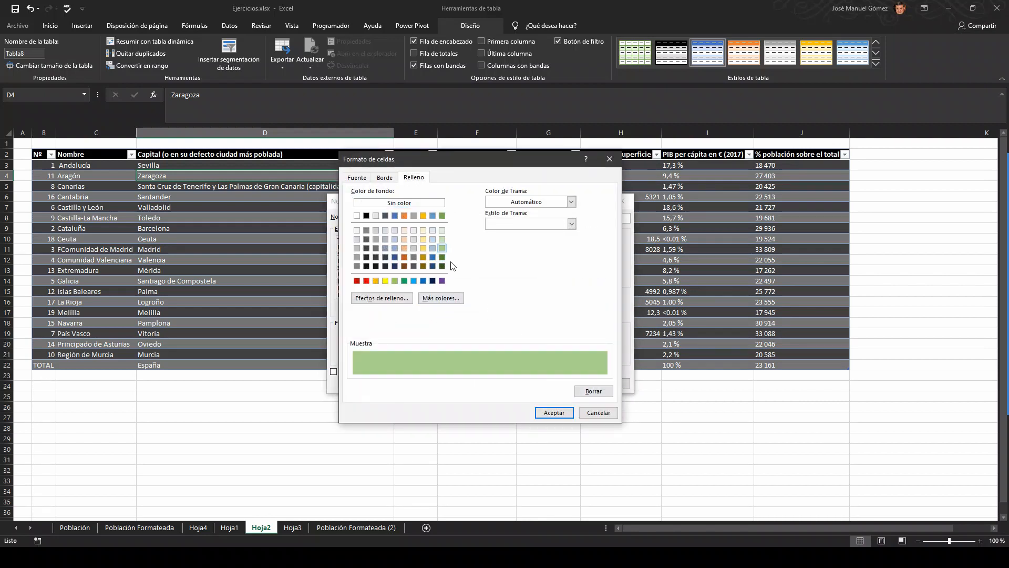
pyautogui.click(554, 413)
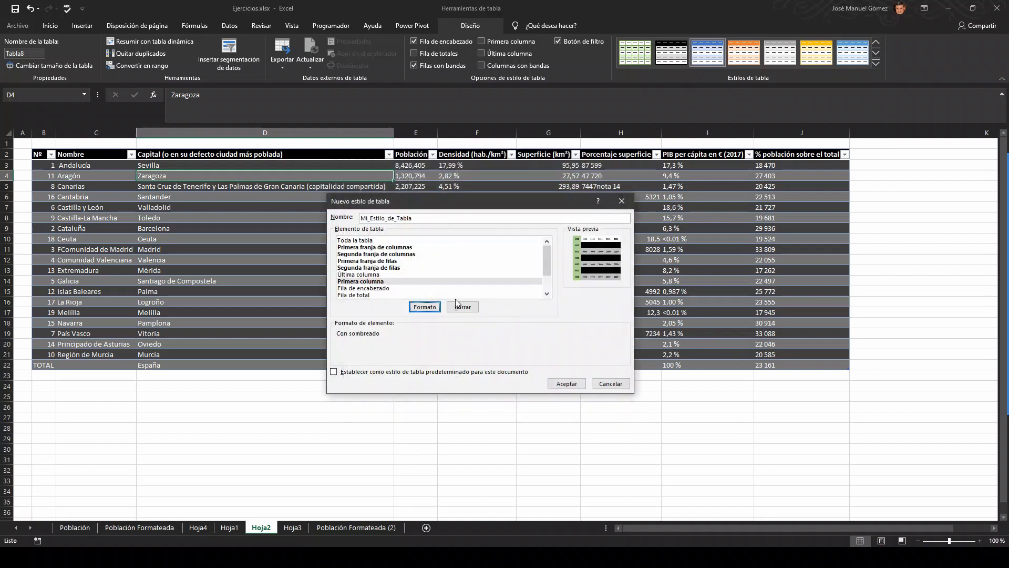
# Step: Fill the style's header row element (Fila de encabezado) with dark green
pyautogui.click(378, 288)
pyautogui.click(425, 308)
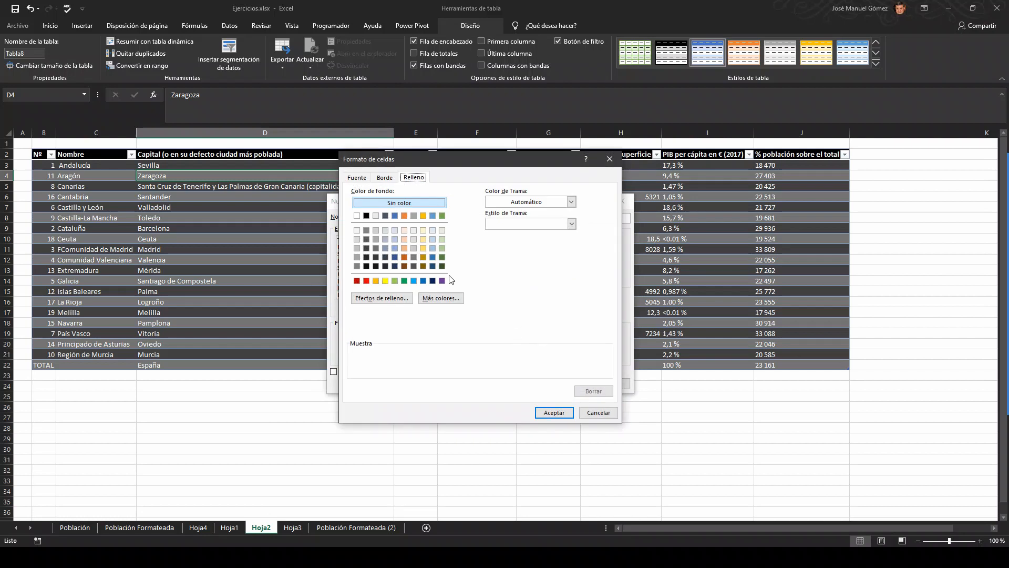
pyautogui.click(442, 257)
pyautogui.click(554, 413)
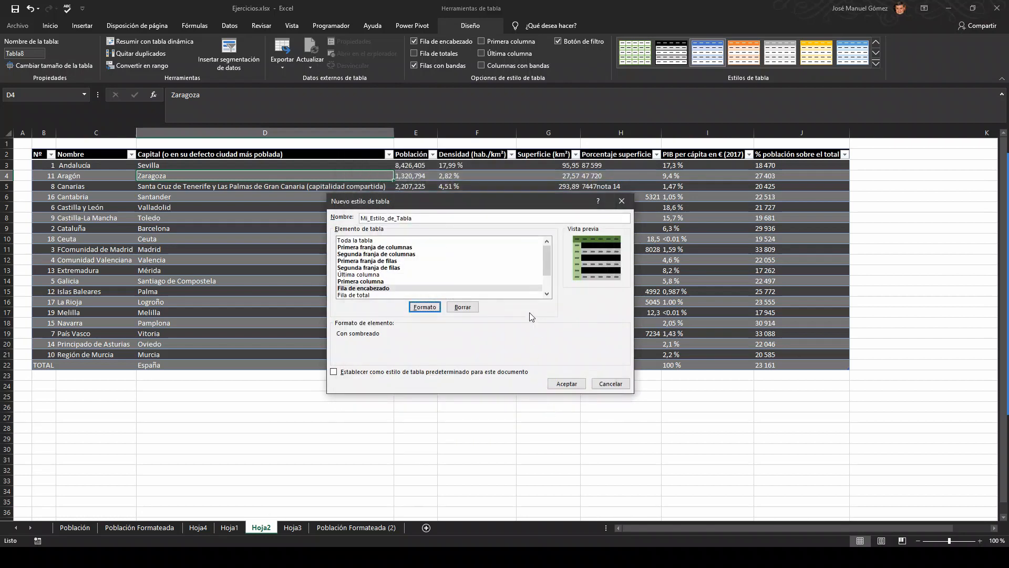
# Step: Give the style's total row (Fila de total) a dark green fill and bold text, and save the new table style
pyautogui.click(360, 295)
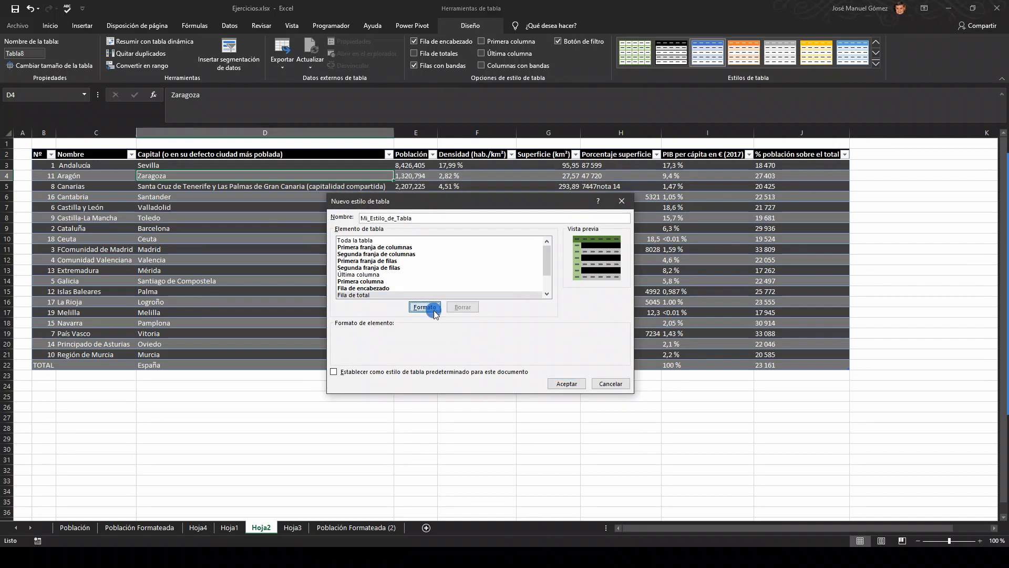
pyautogui.click(433, 310)
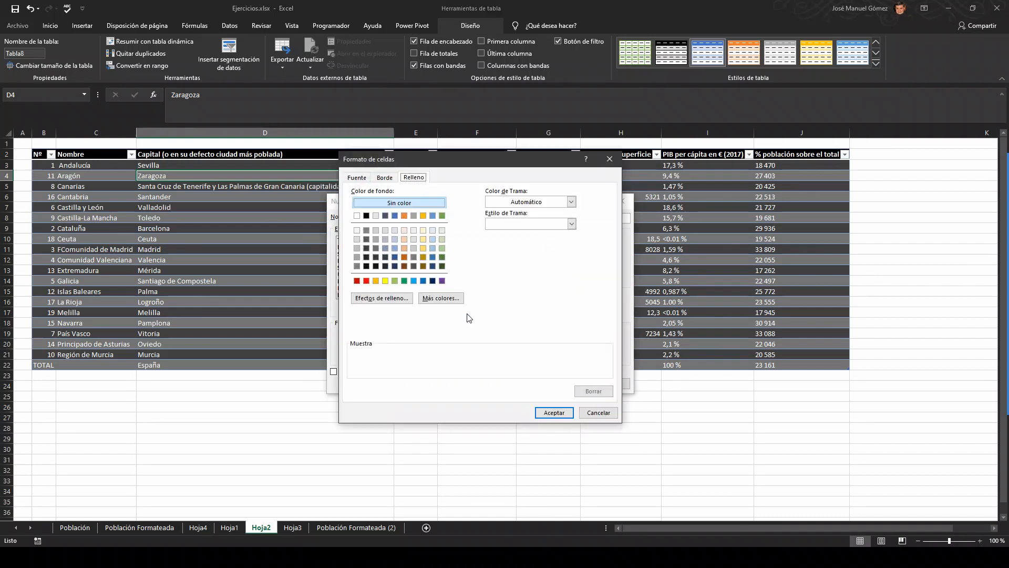
pyautogui.click(442, 257)
pyautogui.click(360, 178)
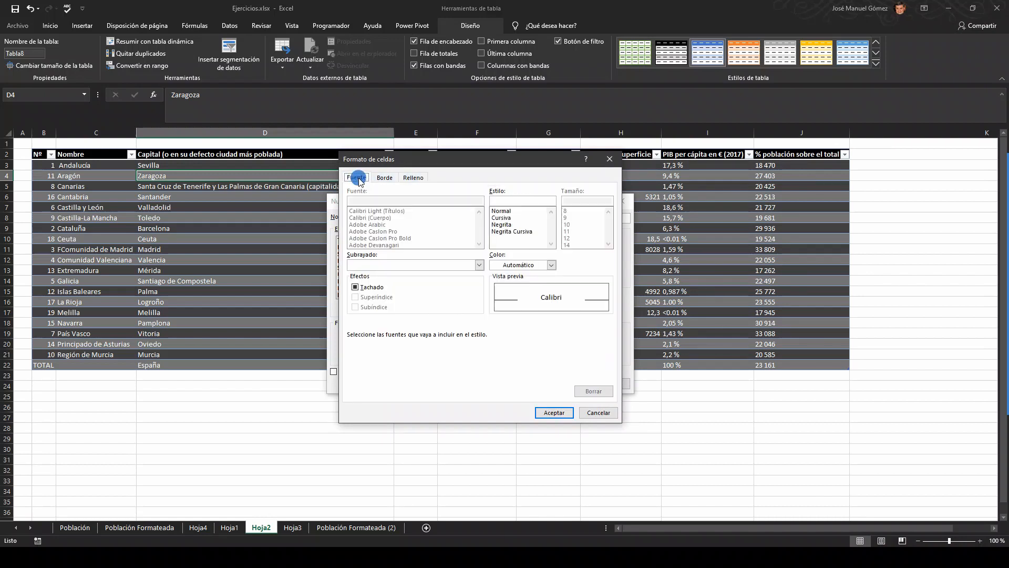
pyautogui.click(502, 225)
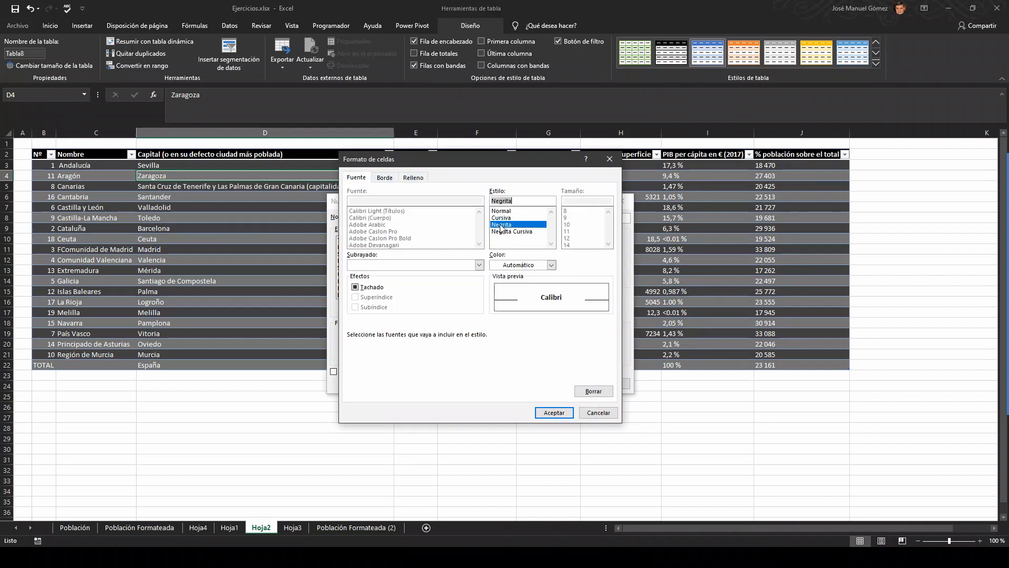
pyautogui.click(554, 412)
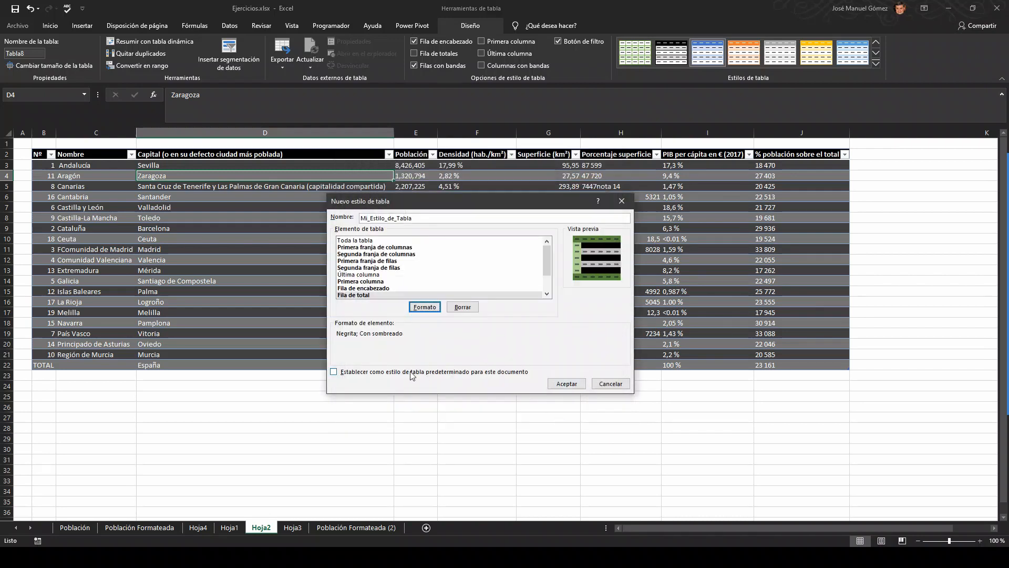
pyautogui.click(567, 383)
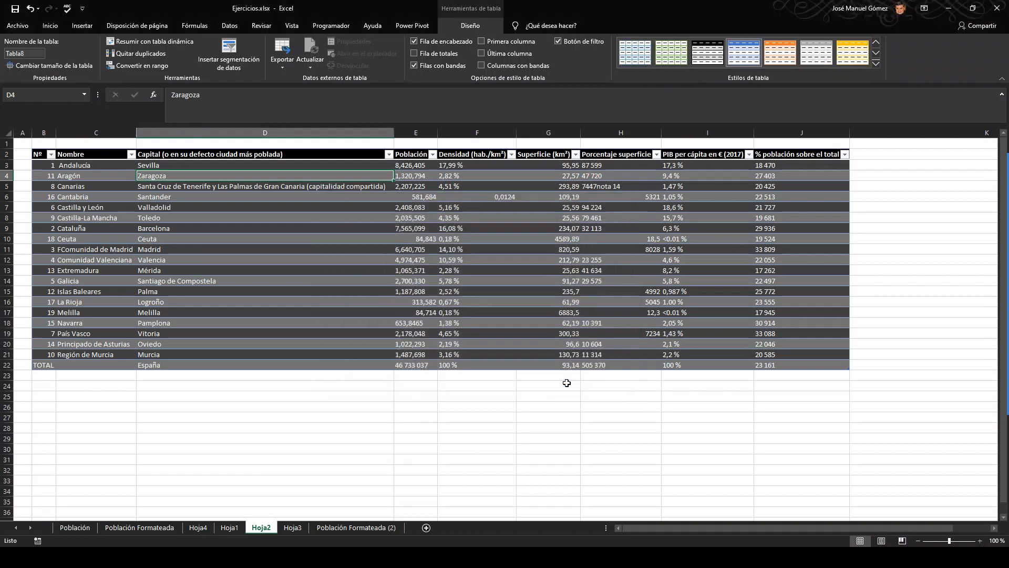
# Step: Try to apply the custom style Mi_Estilo_de_Tabla to the existing Hoja2 table
pyautogui.click(874, 64)
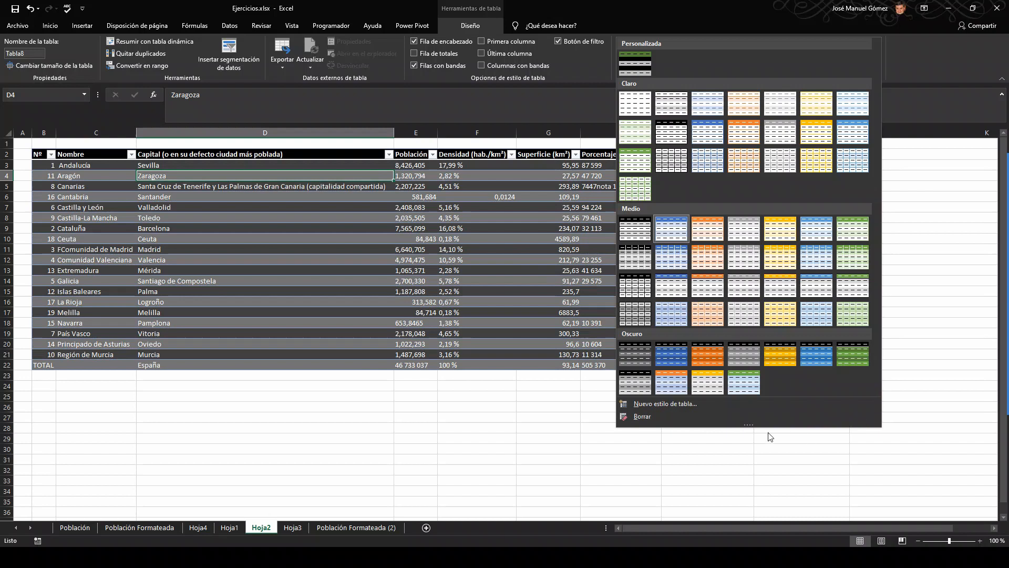
pyautogui.moveTo(752, 425)
pyautogui.mouseDown()
pyautogui.moveTo(751, 463)
pyautogui.moveTo(752, 440)
pyautogui.mouseUp()
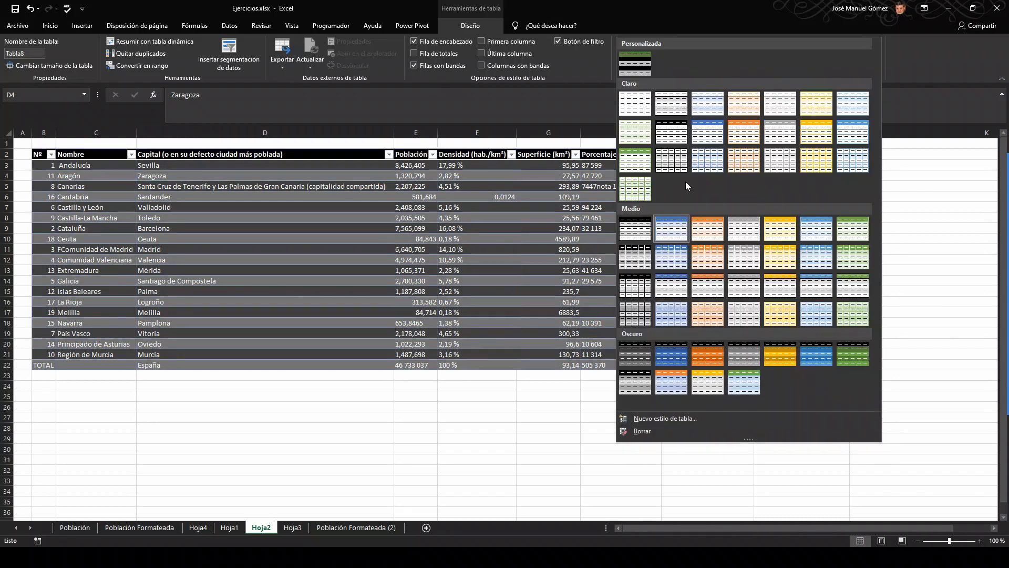
pyautogui.click(642, 63)
pyautogui.click(370, 216)
pyautogui.click(41, 157)
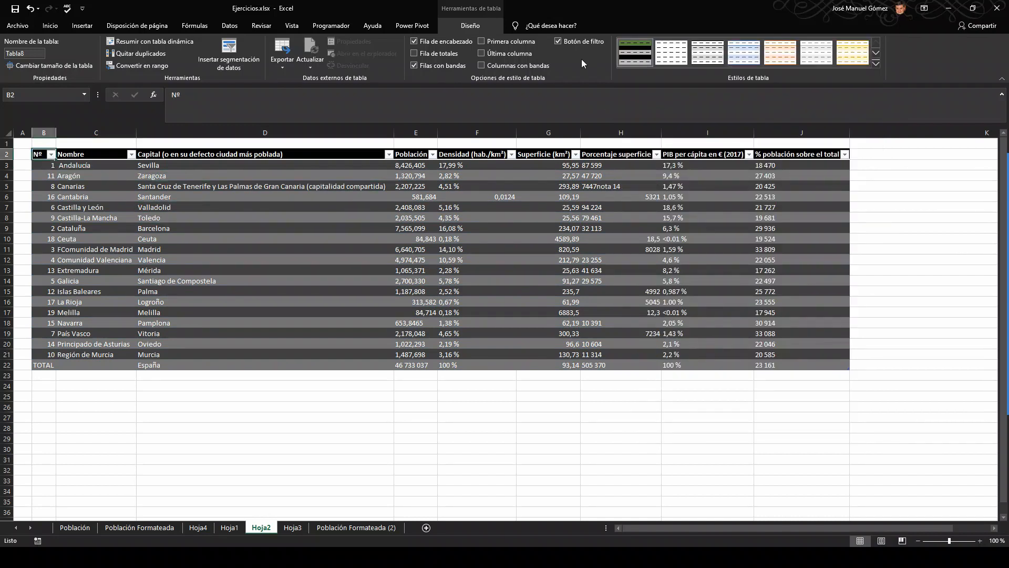
# Step: Try switching the table in B2:J22 to the plain light style and a black-and-white medium style
pyautogui.click(667, 51)
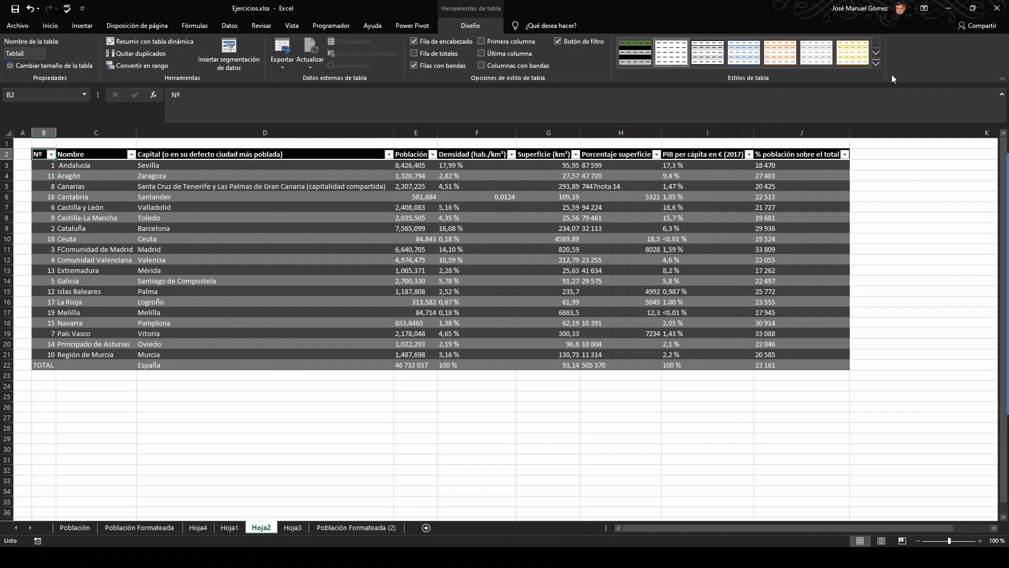
pyautogui.click(875, 62)
pyautogui.click(502, 194)
pyautogui.moveTo(38, 154); pyautogui.dragTo(831, 364)
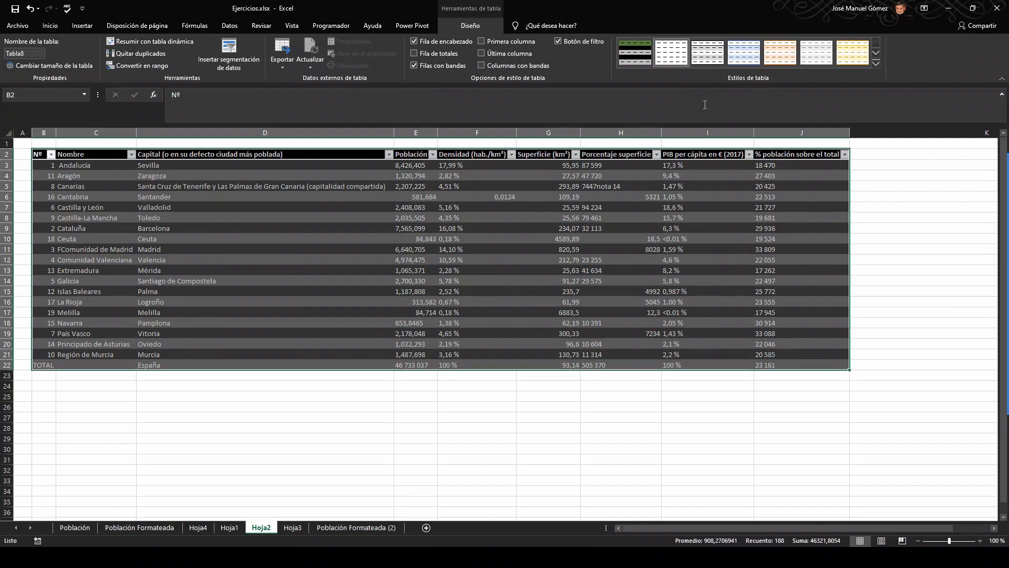
pyautogui.click(875, 59)
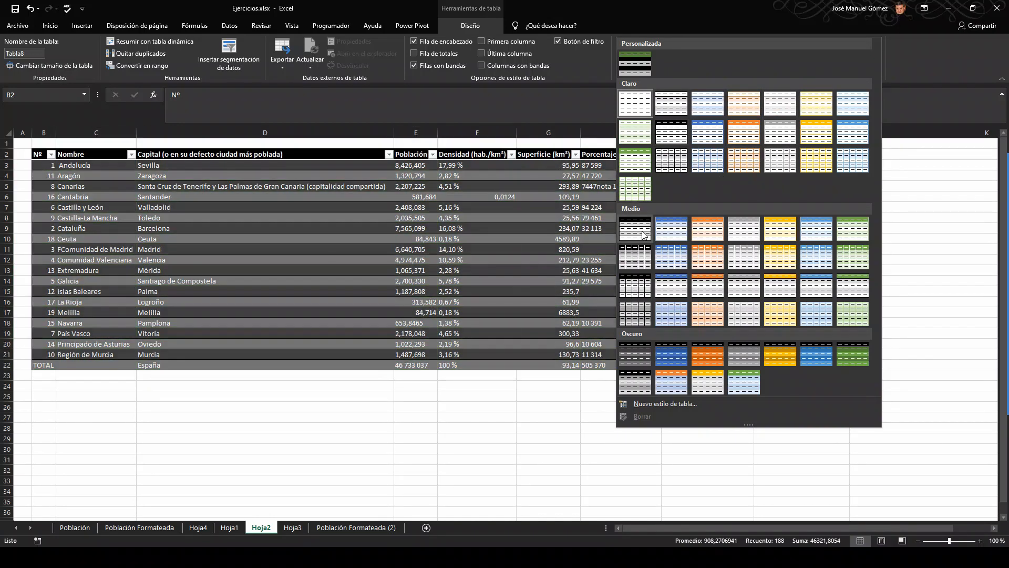
pyautogui.click(632, 286)
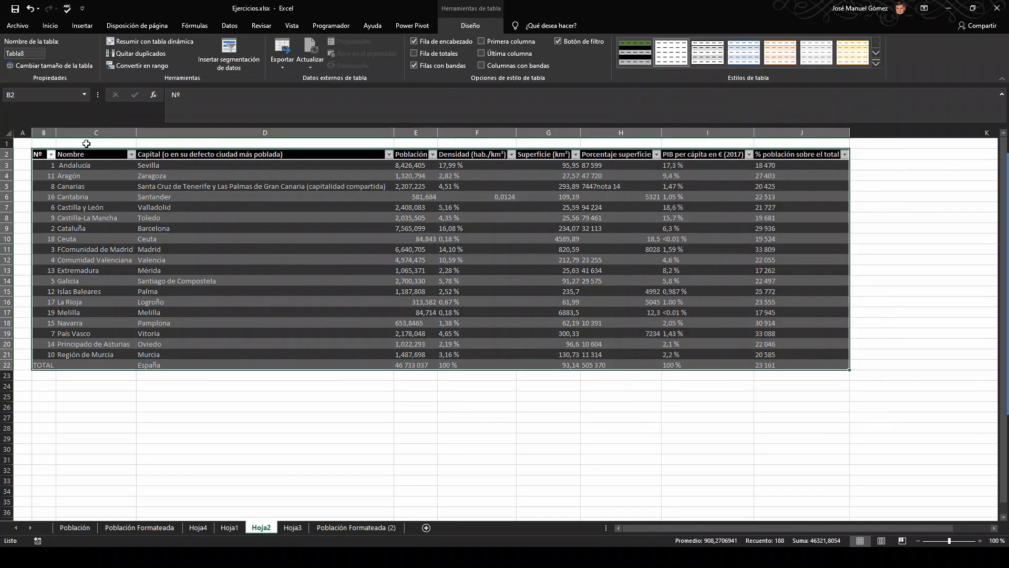
# Step: Convert the table in B2:J22 to a normal range
pyautogui.moveTo(34, 154); pyautogui.dragTo(809, 364)
pyautogui.rightClick(723, 338)
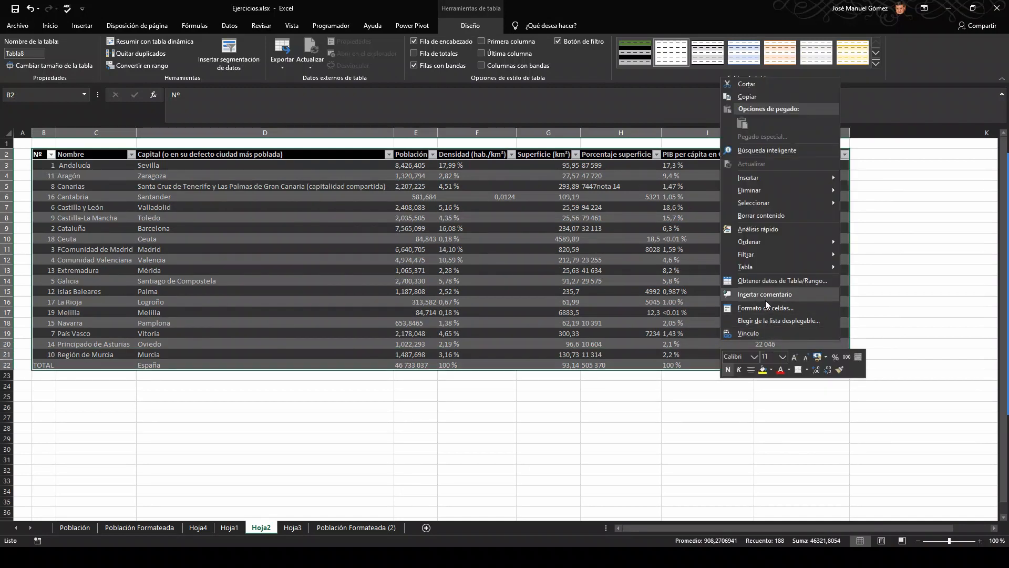
pyautogui.moveTo(814, 267)
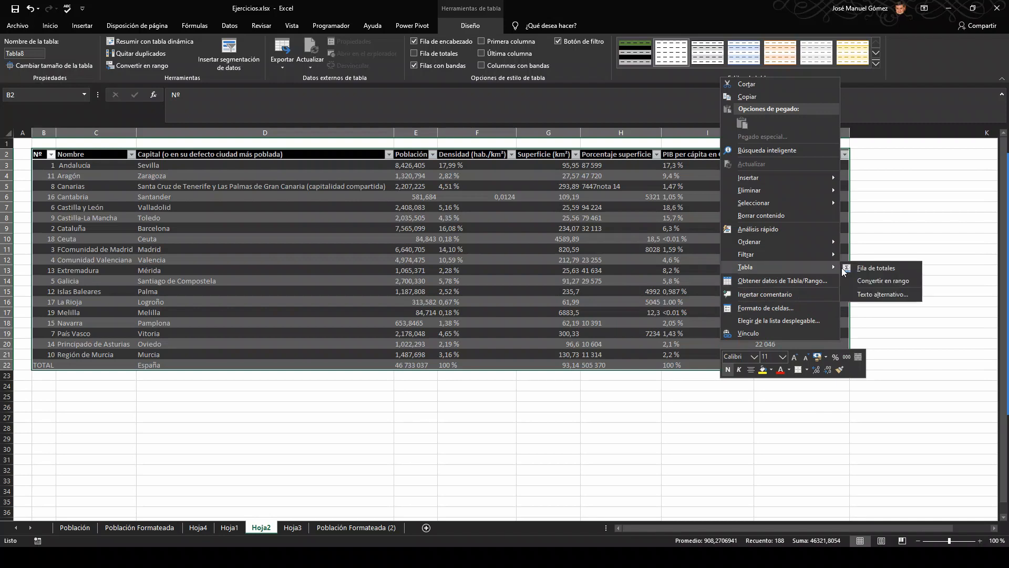
pyautogui.click(893, 280)
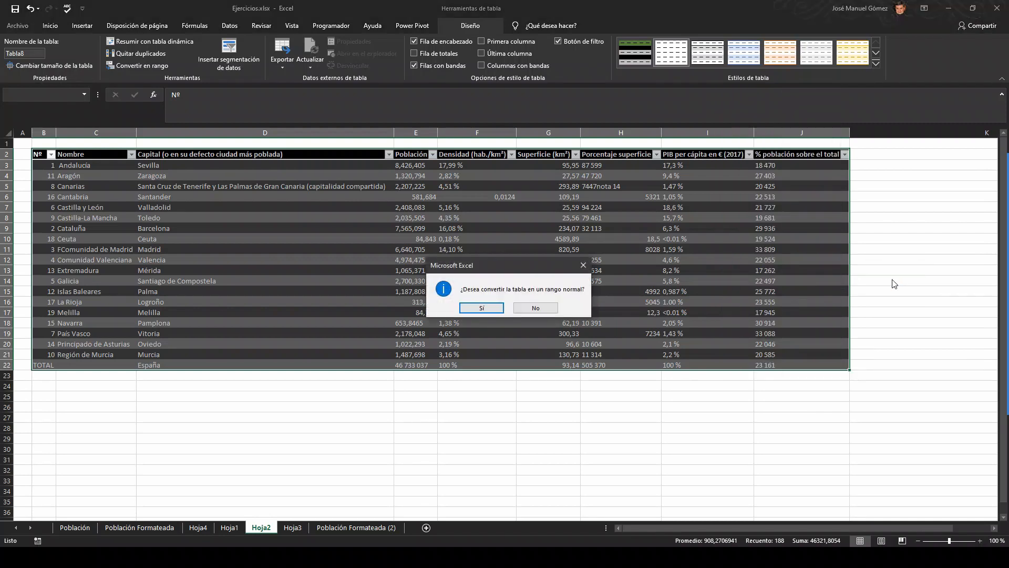
pyautogui.click(482, 308)
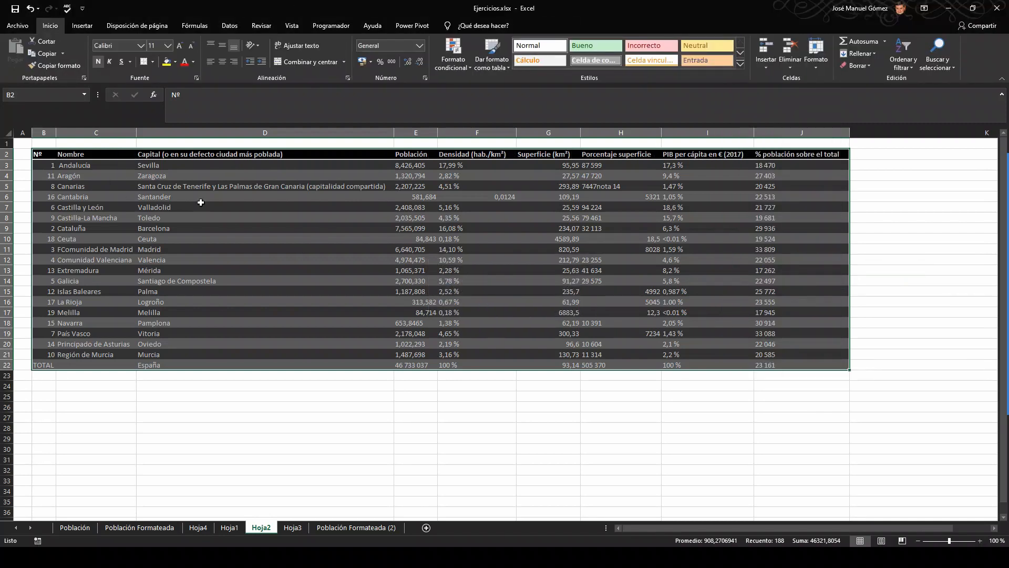
# Step: Clear all formatting from the range B2:J22, keeping its contents
pyautogui.moveTo(38, 155); pyautogui.dragTo(768, 364)
pyautogui.click(858, 65)
pyautogui.click(866, 91)
pyautogui.click(650, 207)
pyautogui.moveTo(46, 154); pyautogui.dragTo(765, 363)
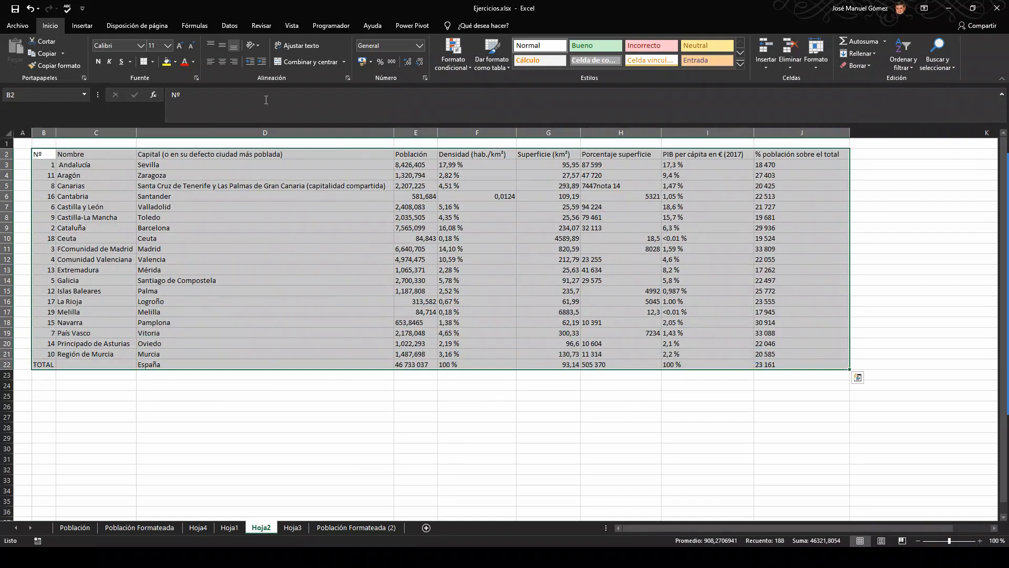
# Step: Create a new table from the range B2:J22 with headers
pyautogui.click(81, 25)
pyautogui.click(90, 61)
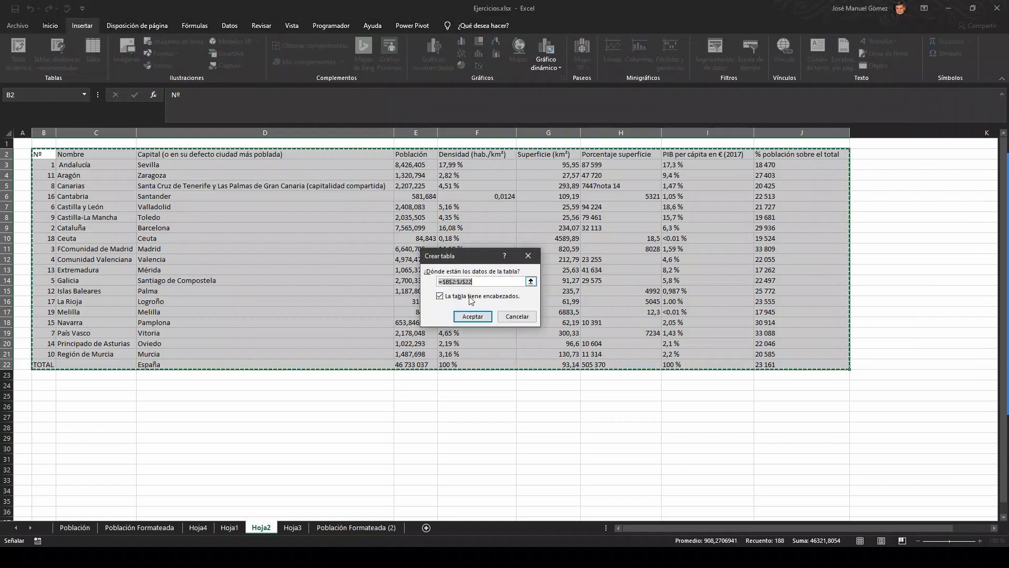
pyautogui.click(473, 318)
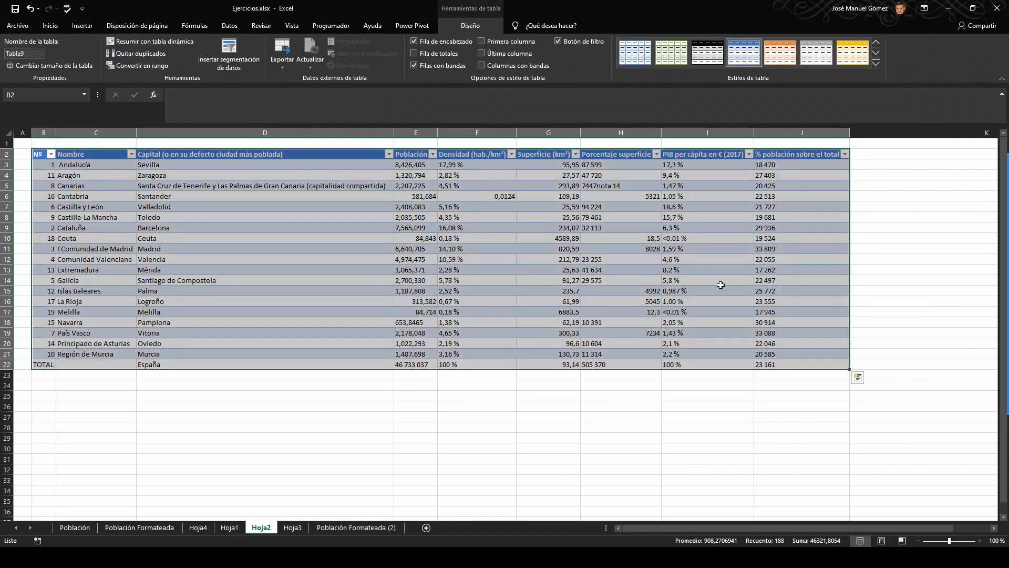
# Step: Apply the custom style Mi_Estilo_de_Tabla to the newly created table
pyautogui.click(876, 64)
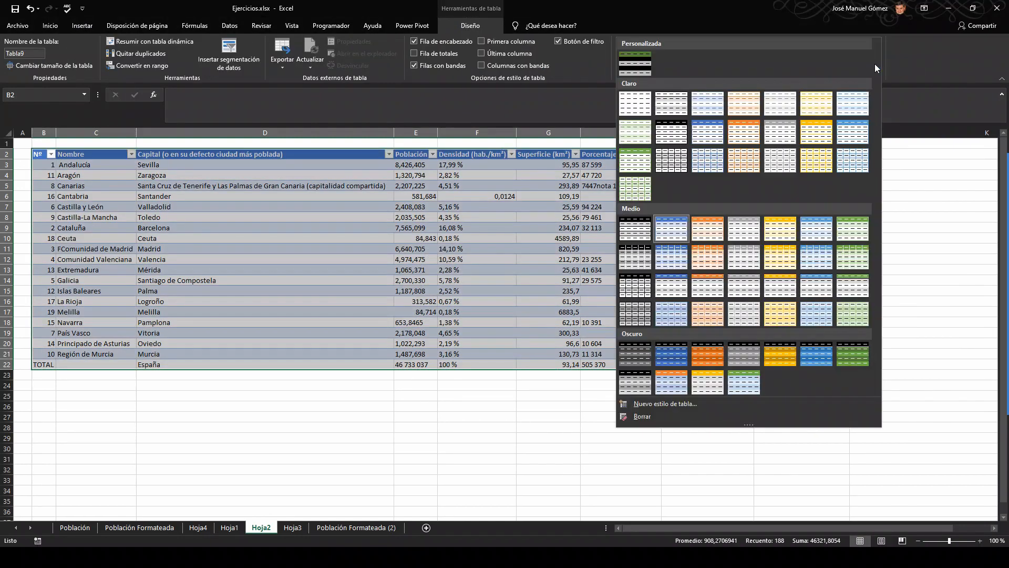
pyautogui.click(633, 62)
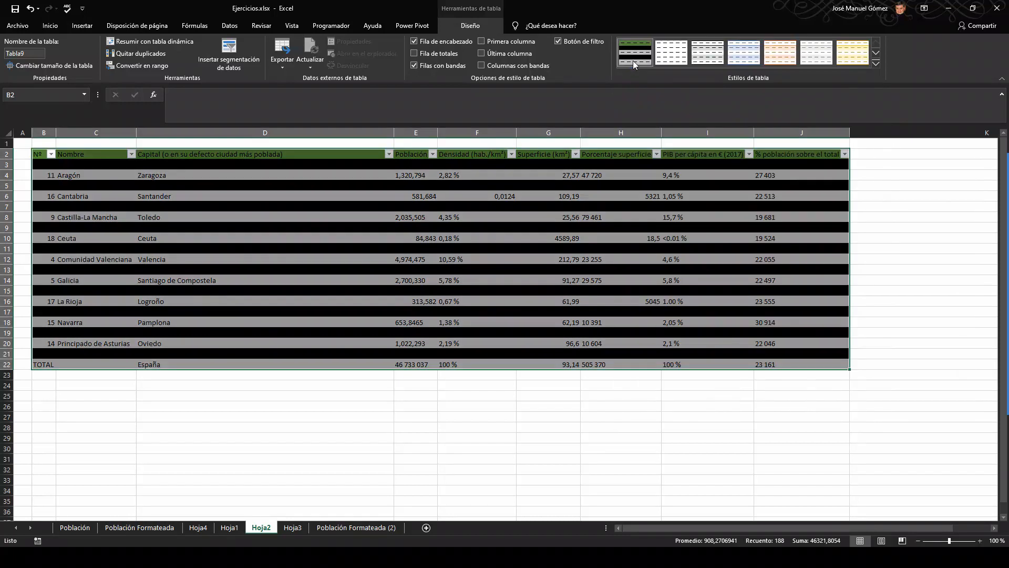
pyautogui.click(553, 453)
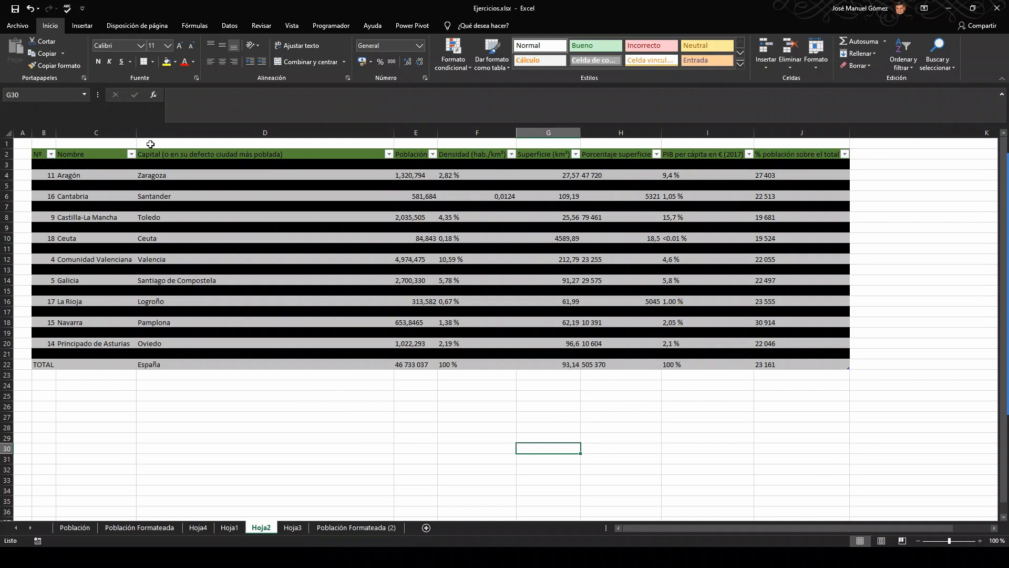
# Step: Delete the custom table style Mi_Estilo_de_Tabla from the workbook
pyautogui.click(166, 163)
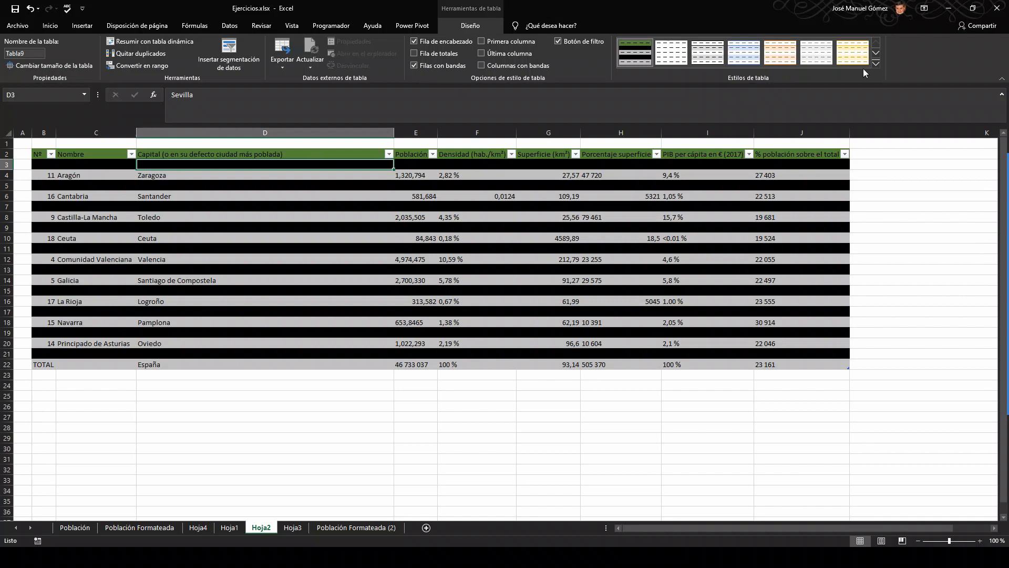
pyautogui.click(876, 63)
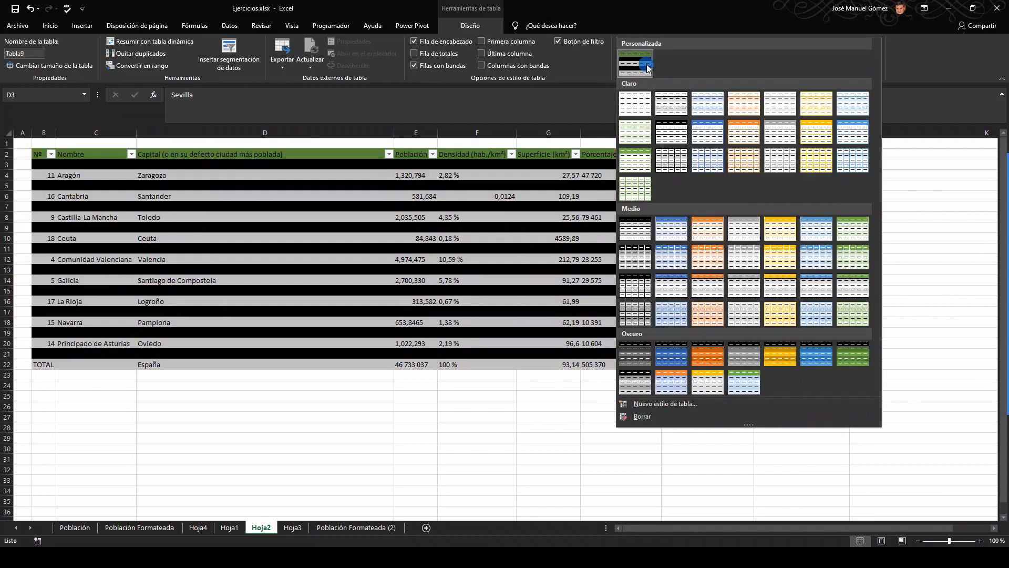
pyautogui.click(647, 67)
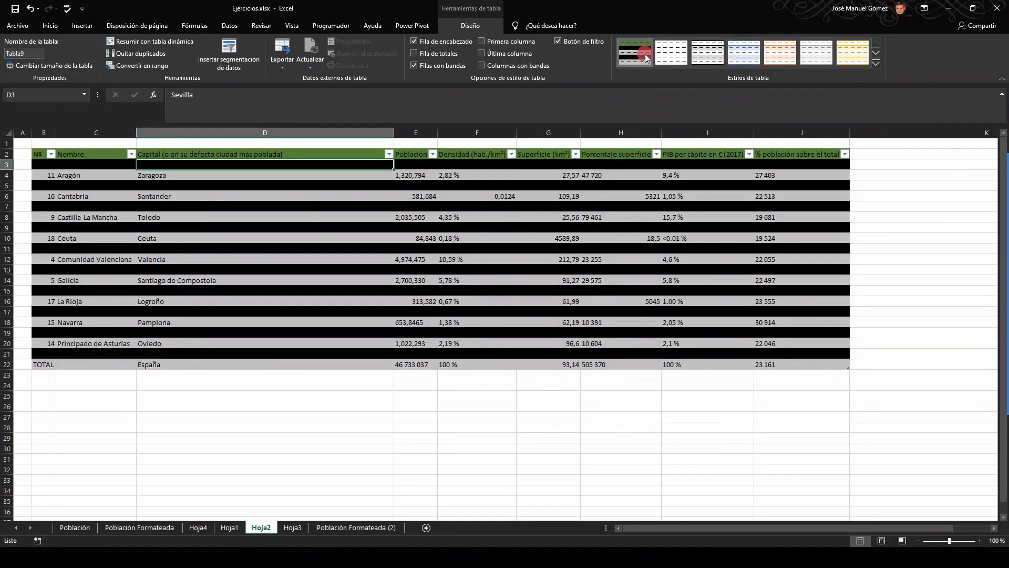
pyautogui.rightClick(646, 58)
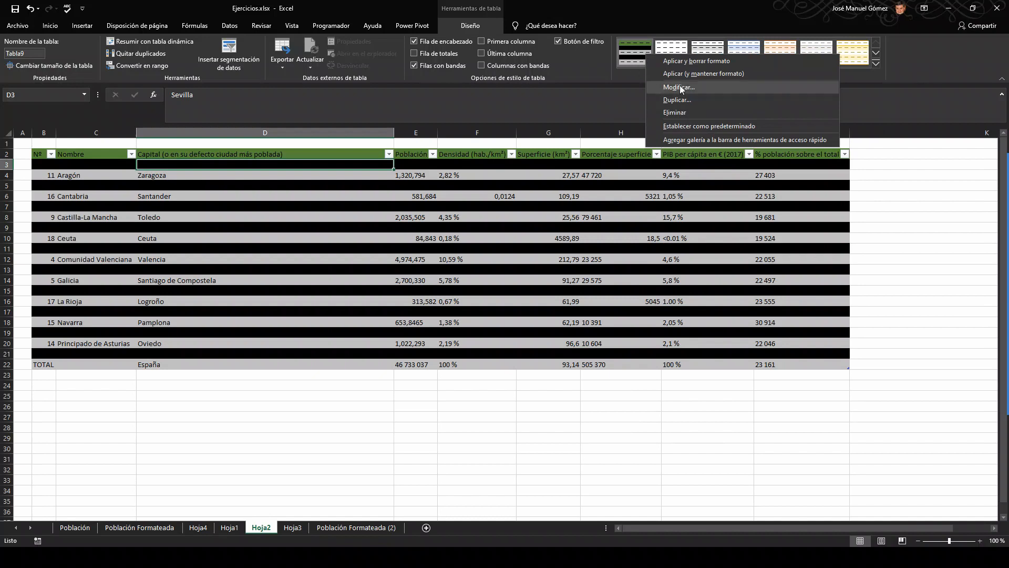
pyautogui.click(676, 114)
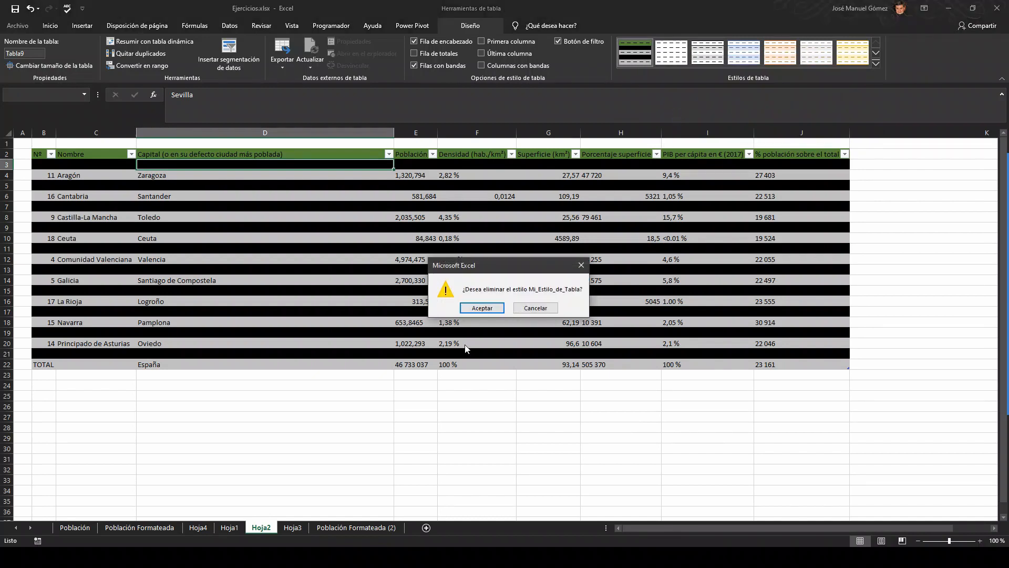